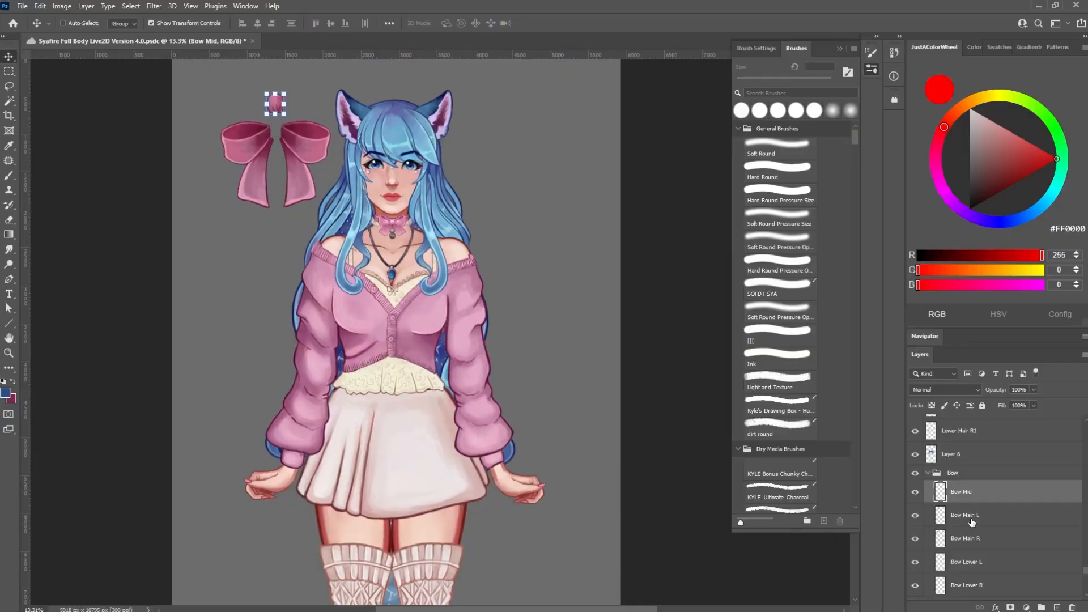
Select the Bow Main R layer and move its bow piece slightly up and left, apart from the other bow parts
click(969, 517)
click(975, 538)
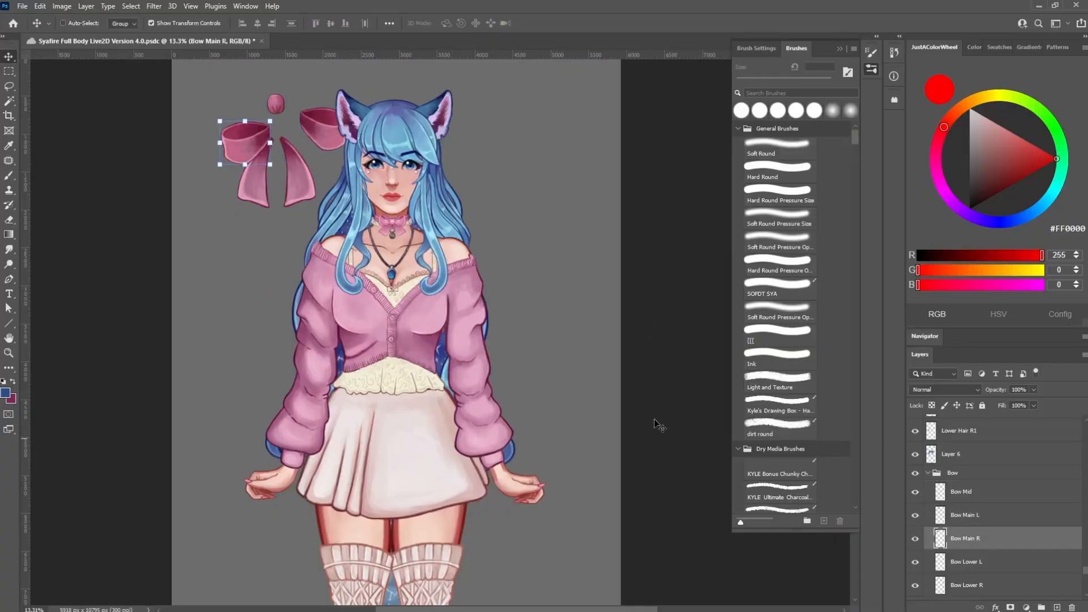
drag(248, 150, 234, 136)
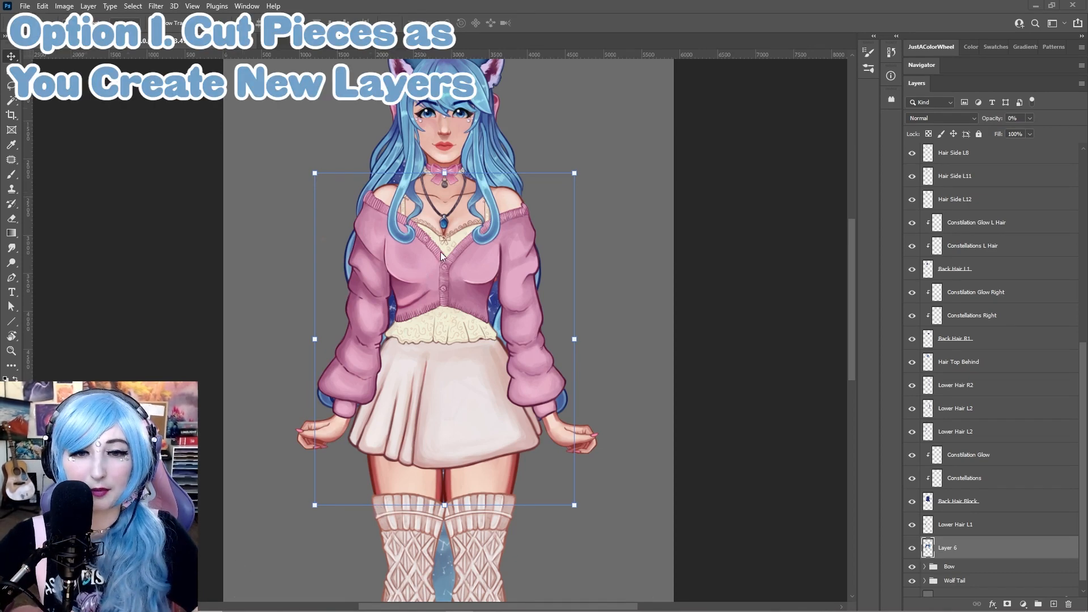
Try moving the Hair Side L12 strand away from the head, then undo the move
scroll(440, 252, up, 2)
drag(566, 208, 570, 373)
click(966, 200)
drag(420, 252, 233, 190)
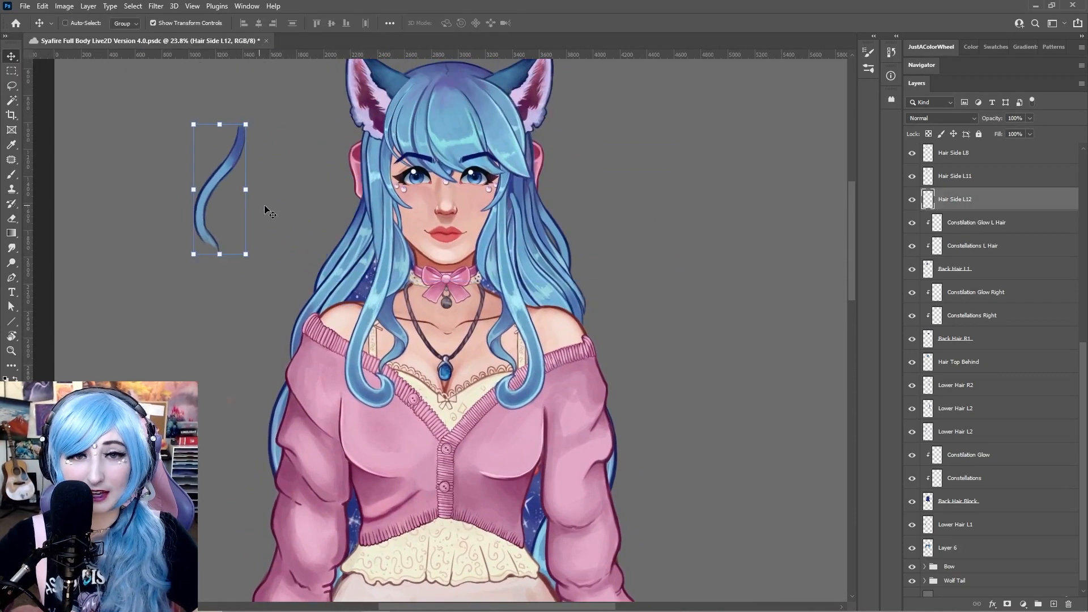
key(ctrl+z)
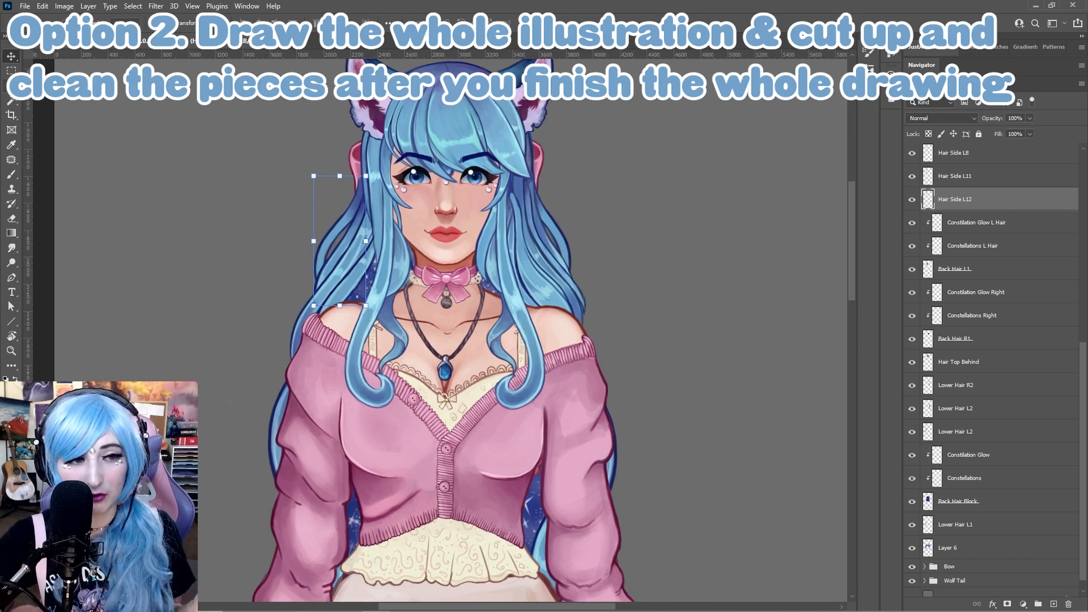
Switch to the Lasso tool and save the document
key(l)
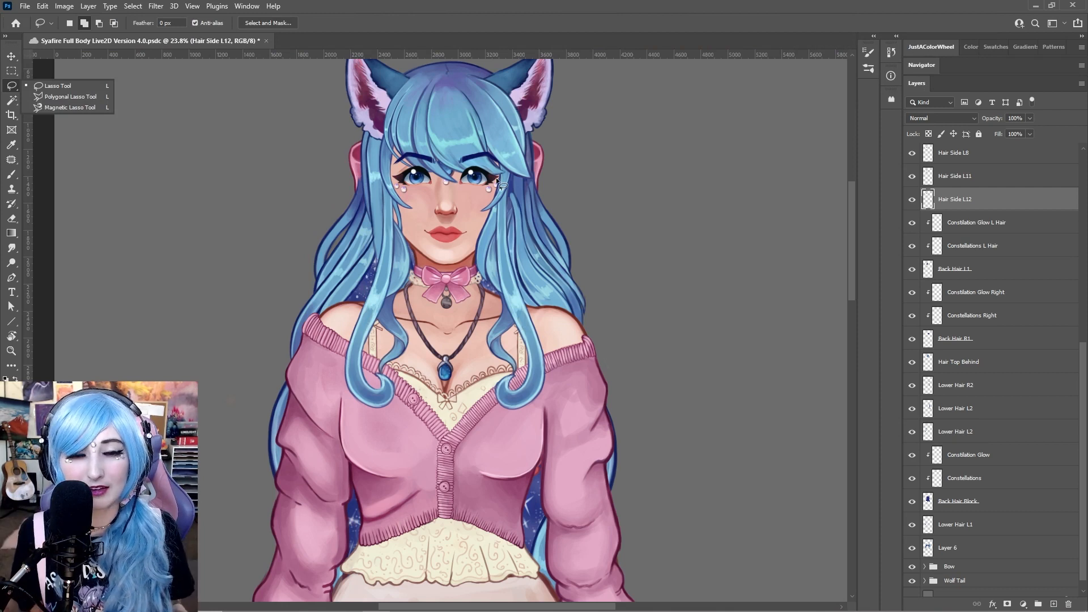
key(ctrl+s)
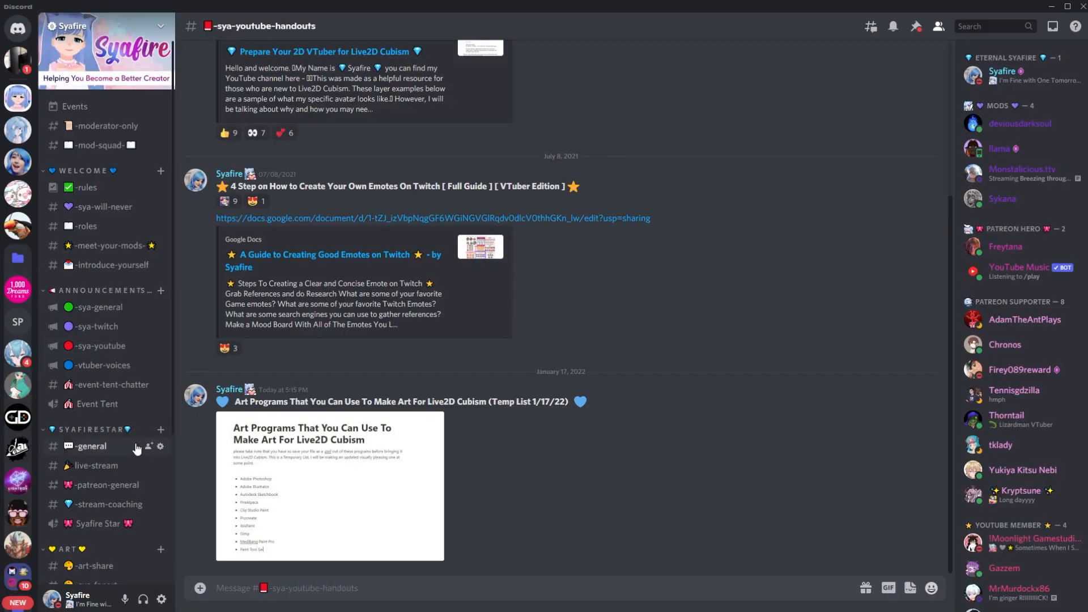
scroll(135, 440, down, 1)
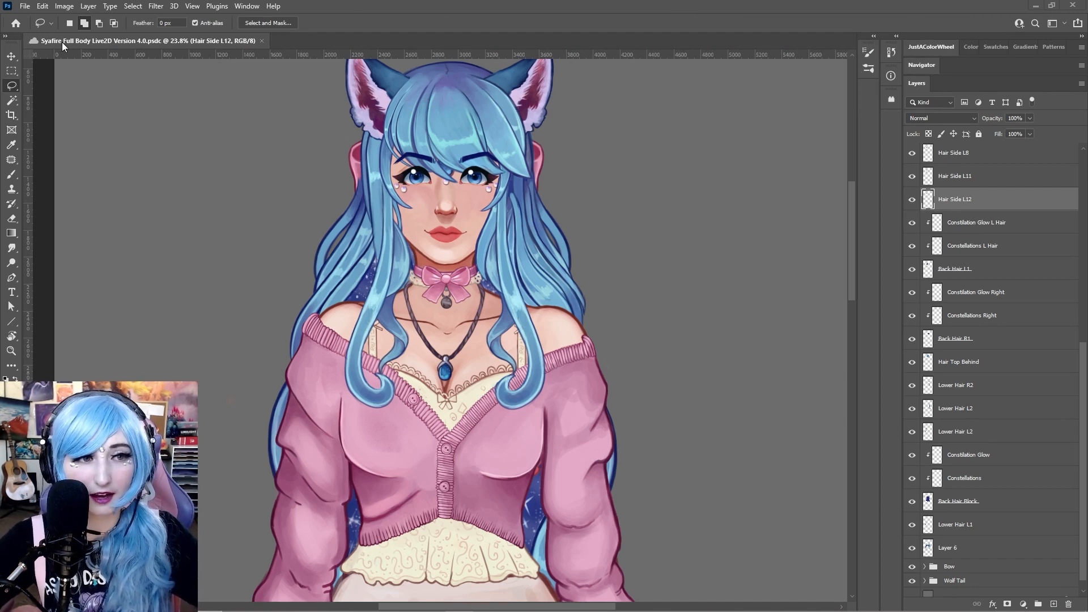
Open the Canvas Size dialog to check the current canvas dimensions, then cancel it
click(43, 7)
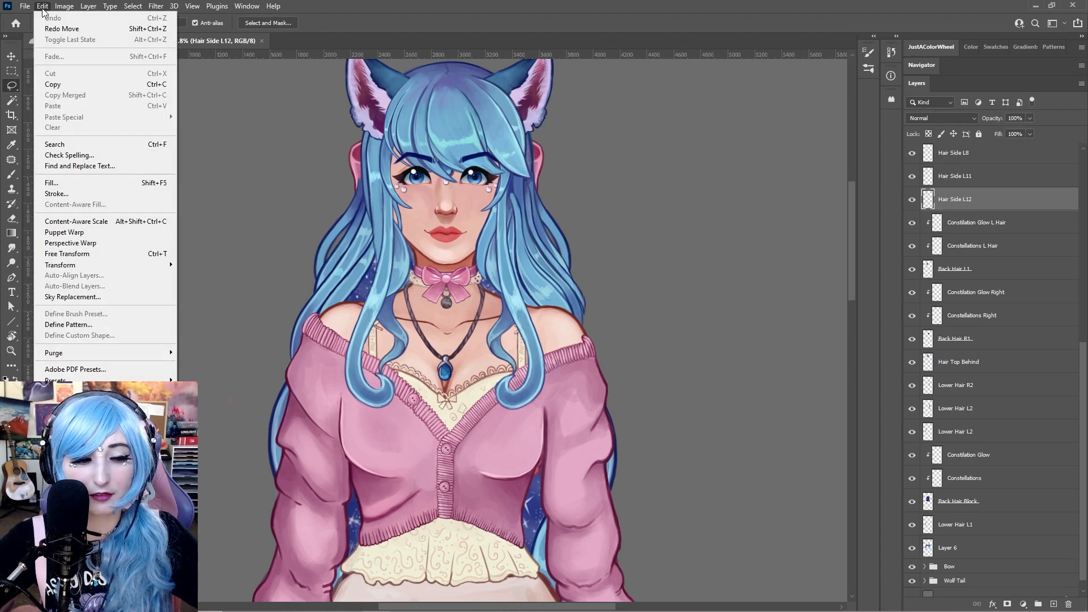
mouse_move(107, 480)
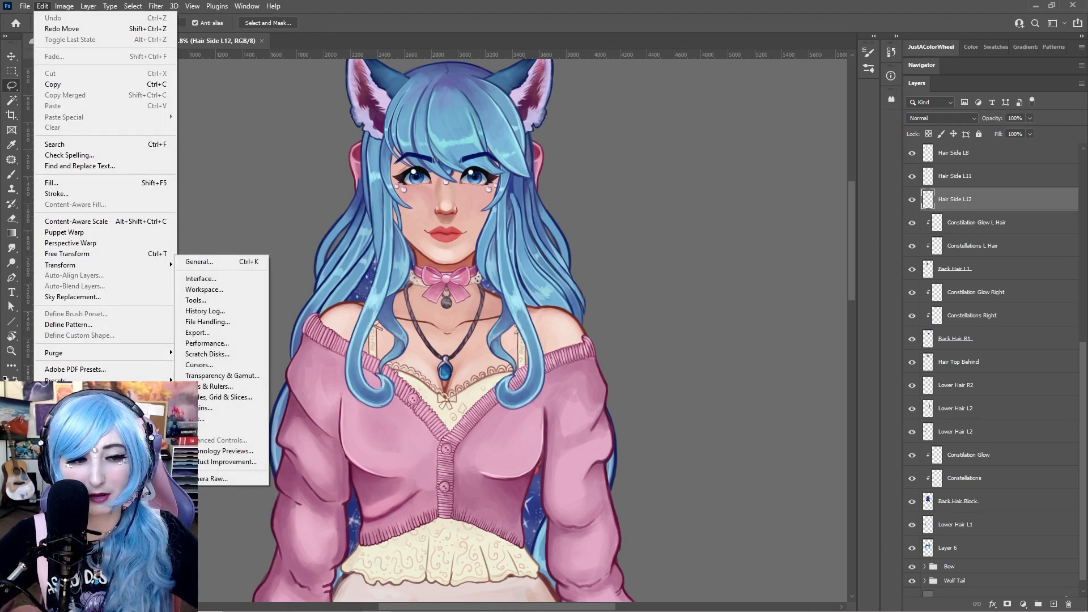
mouse_move(64, 6)
click(93, 100)
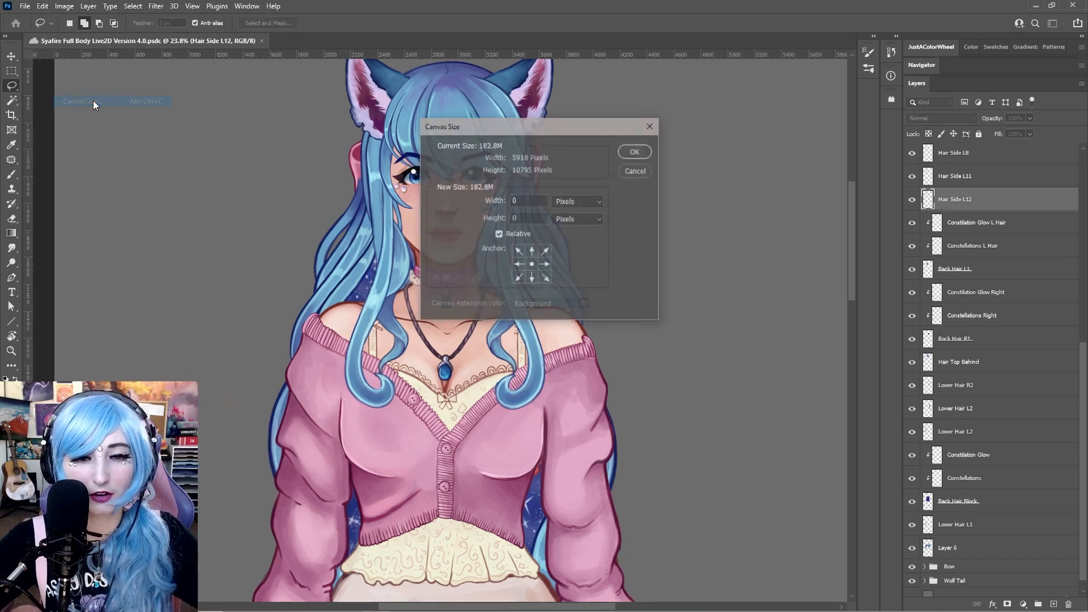
click(635, 170)
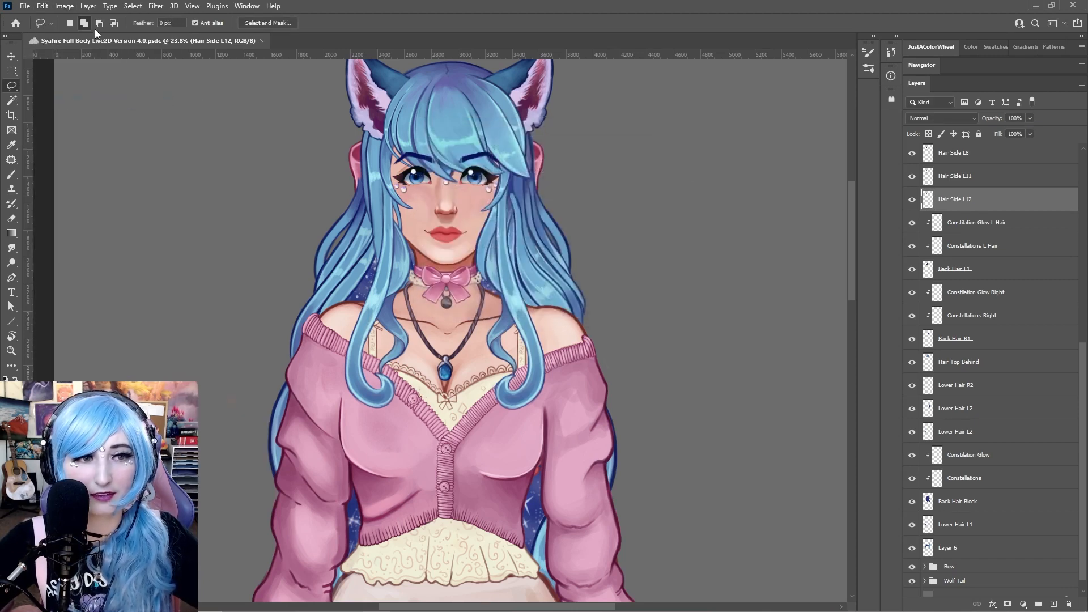
Open the Image Size dialog to examine the width, height and resolution, then cancel it
click(64, 6)
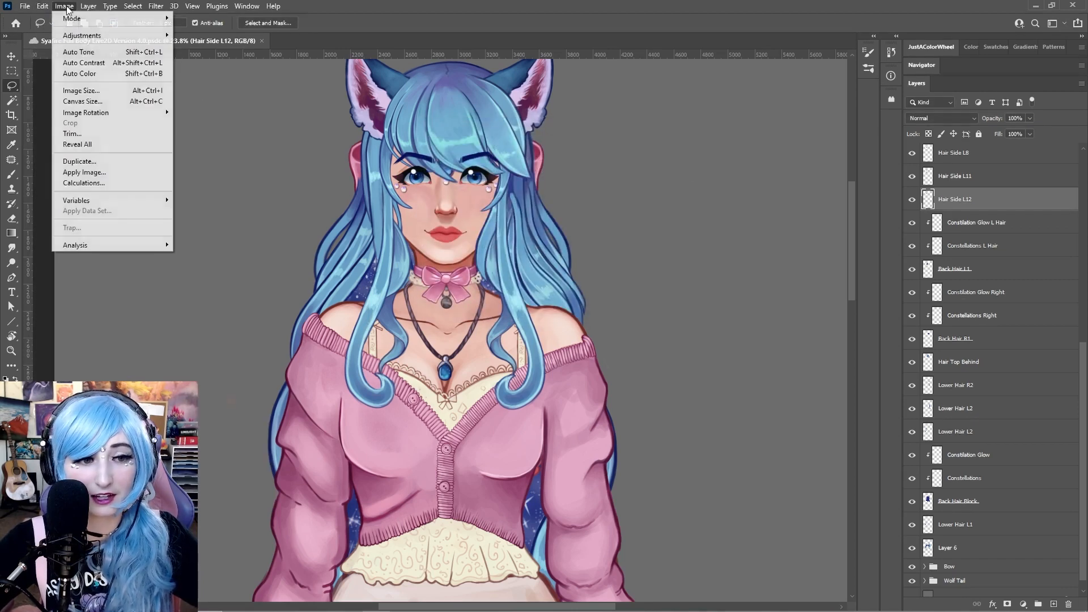
click(101, 94)
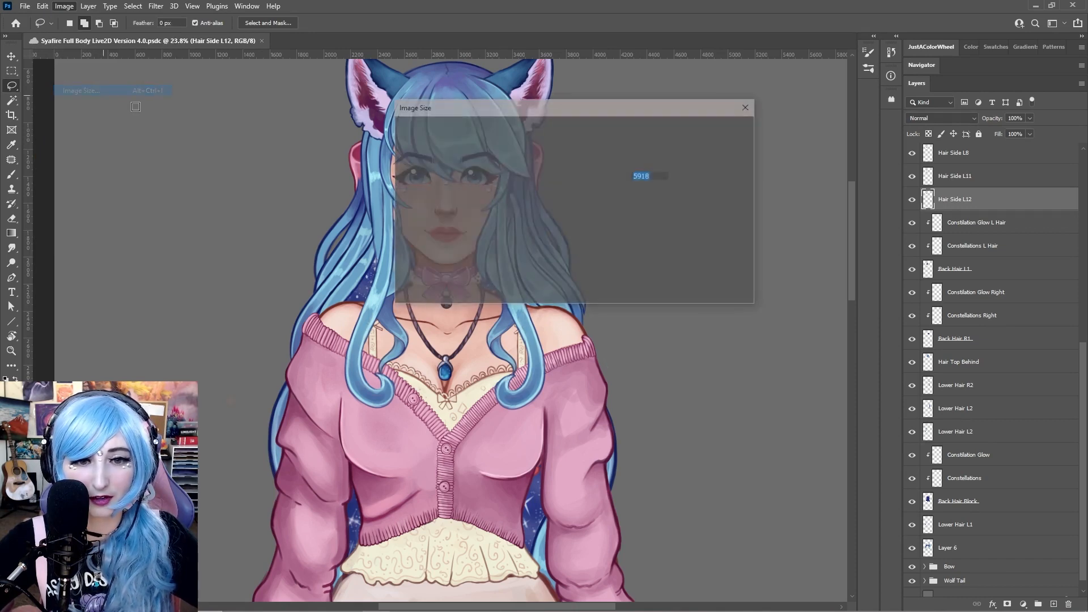
drag(453, 92, 150, 56)
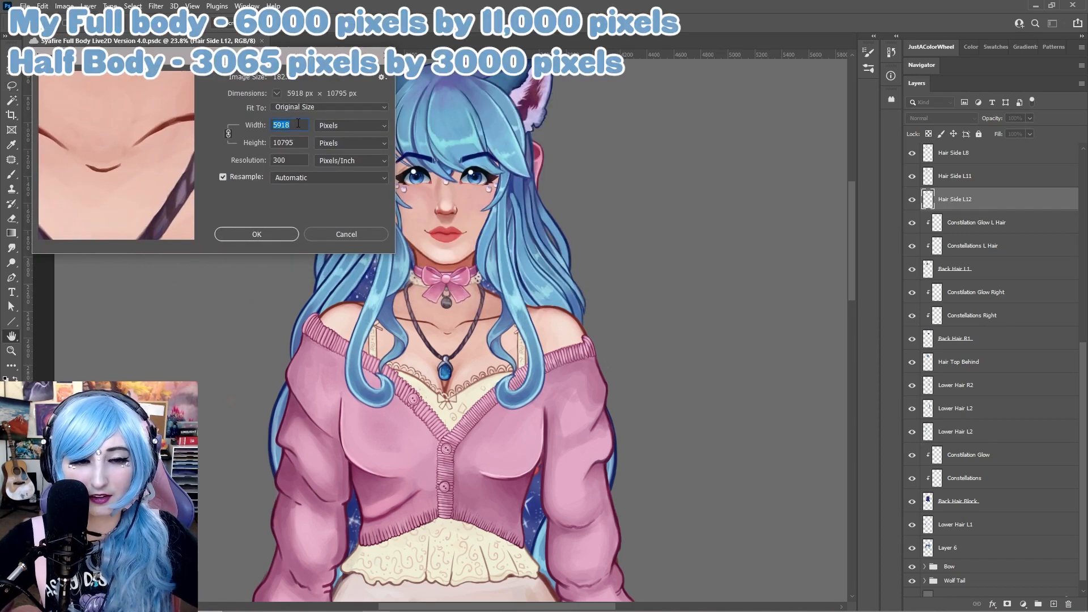
click(287, 144)
drag(288, 144, 269, 126)
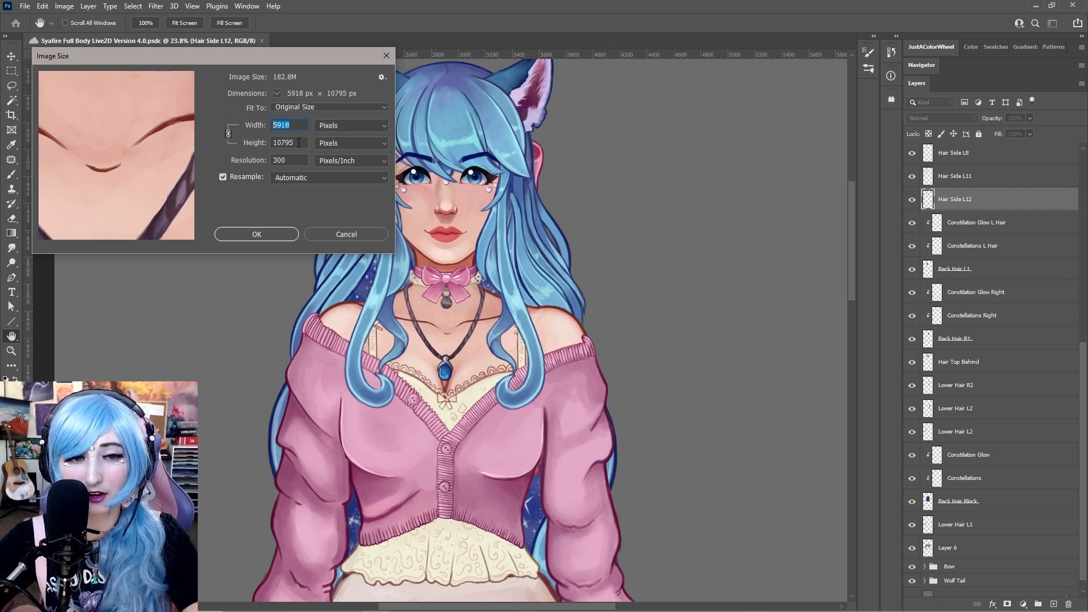
double_click(299, 158)
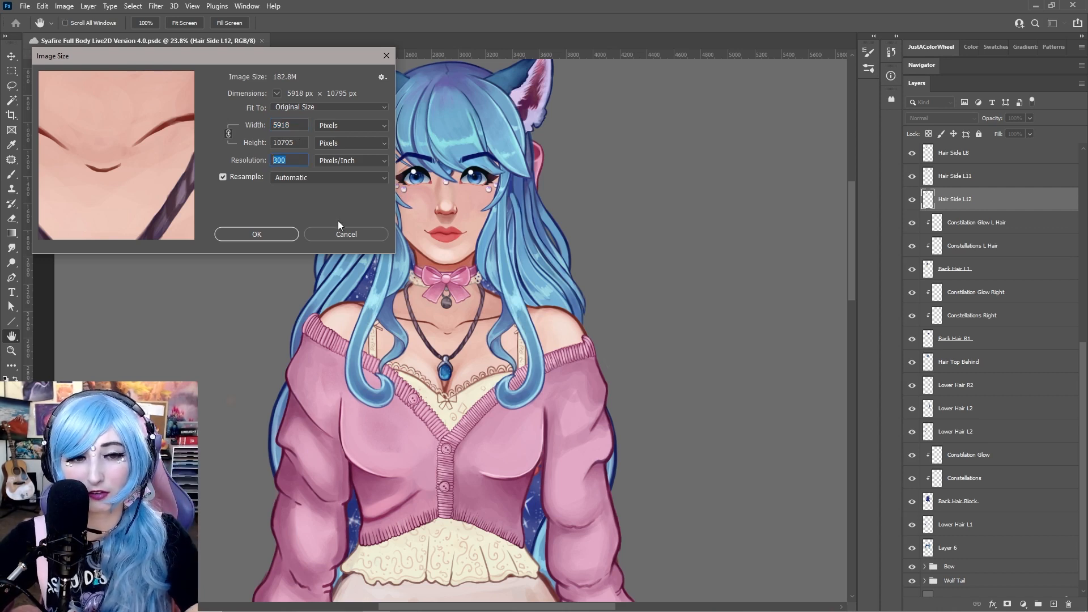
click(348, 234)
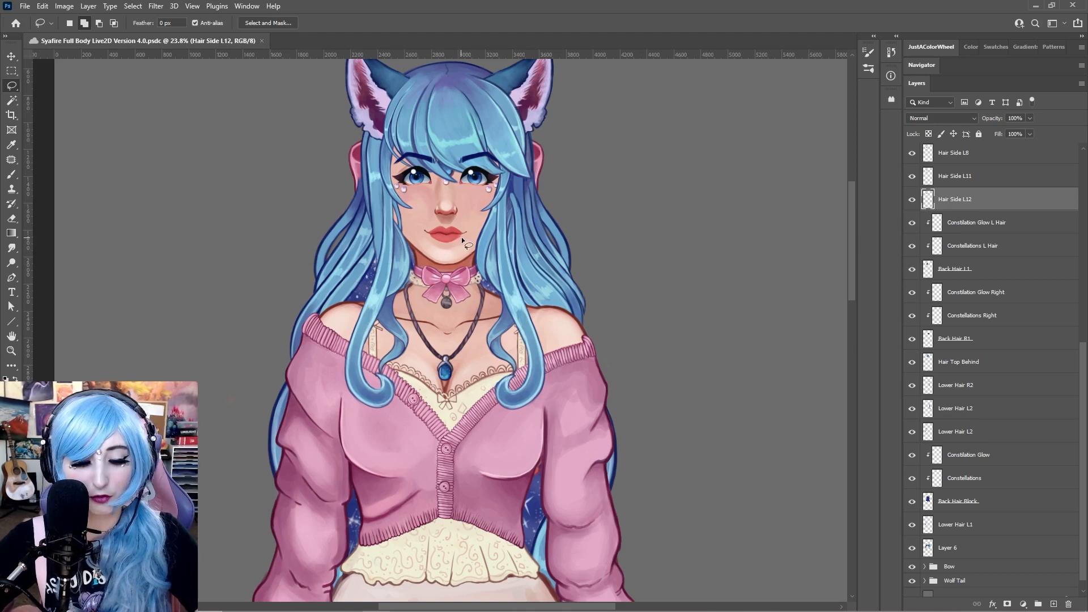
Zoom out and scroll around to view the whole full-body figure on the canvas
key(z)
alt+click(461, 238)
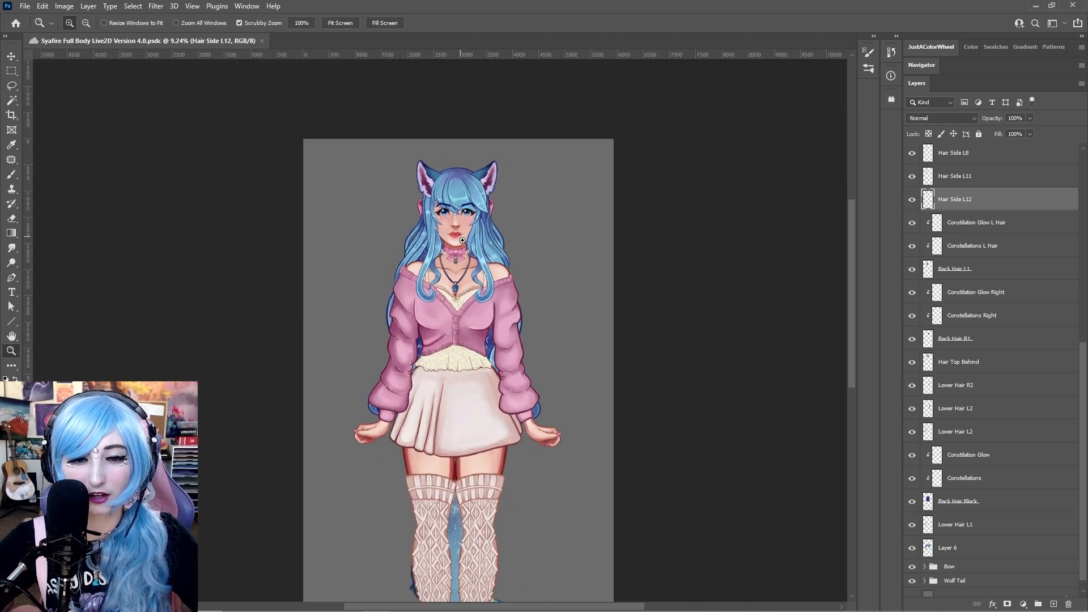
mouse_move(549, 311)
mouse_down()
mouse_move(544, 177)
mouse_move(542, 211)
mouse_up()
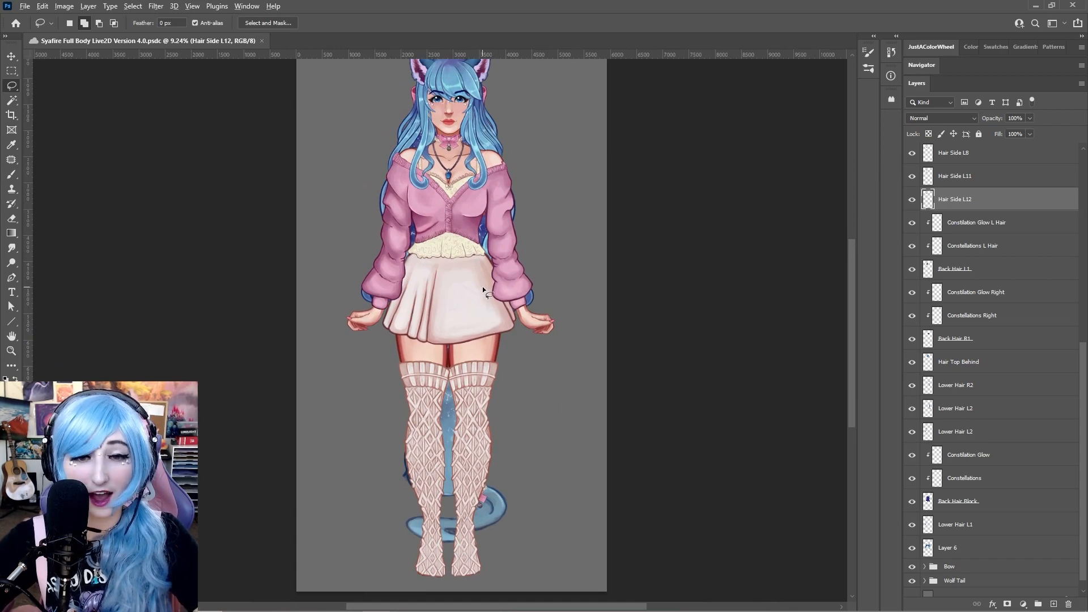
scroll(483, 288, down, 1)
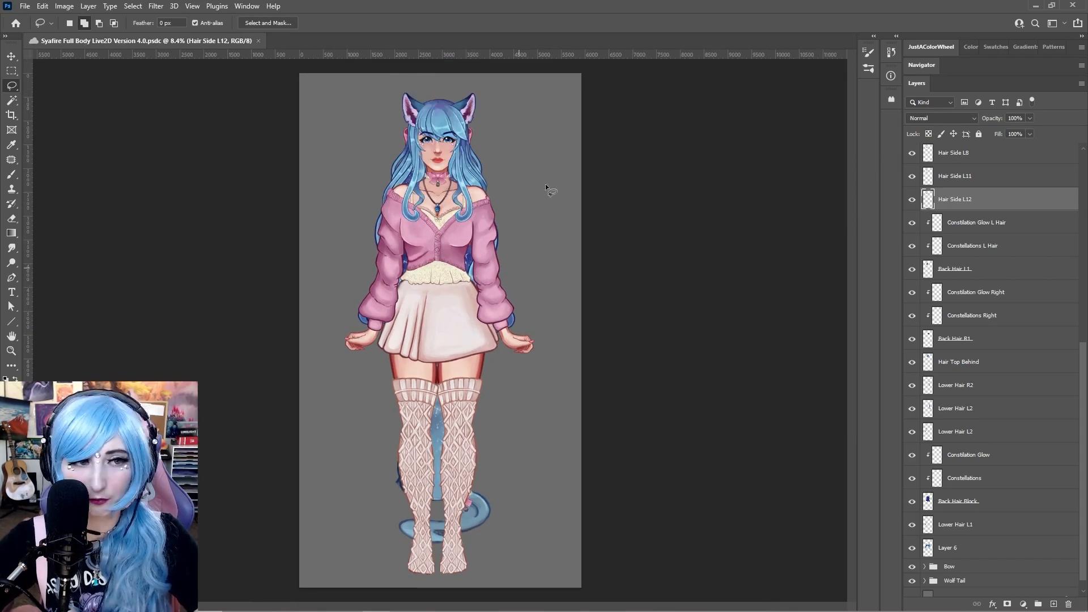
scroll(434, 248, up, 4)
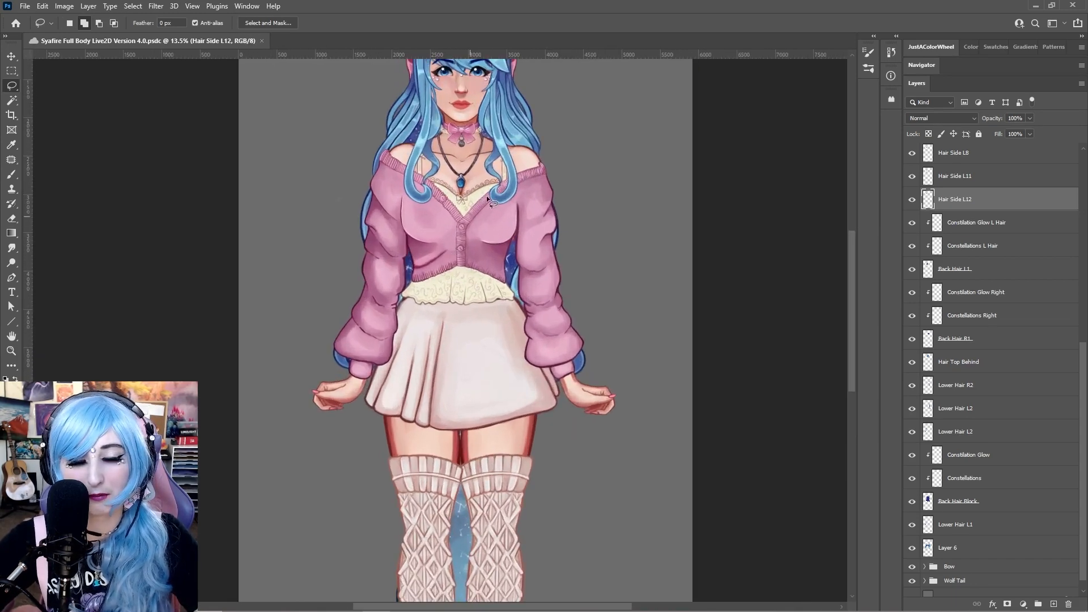
scroll(475, 207, down, 1)
scroll(439, 249, up, 3)
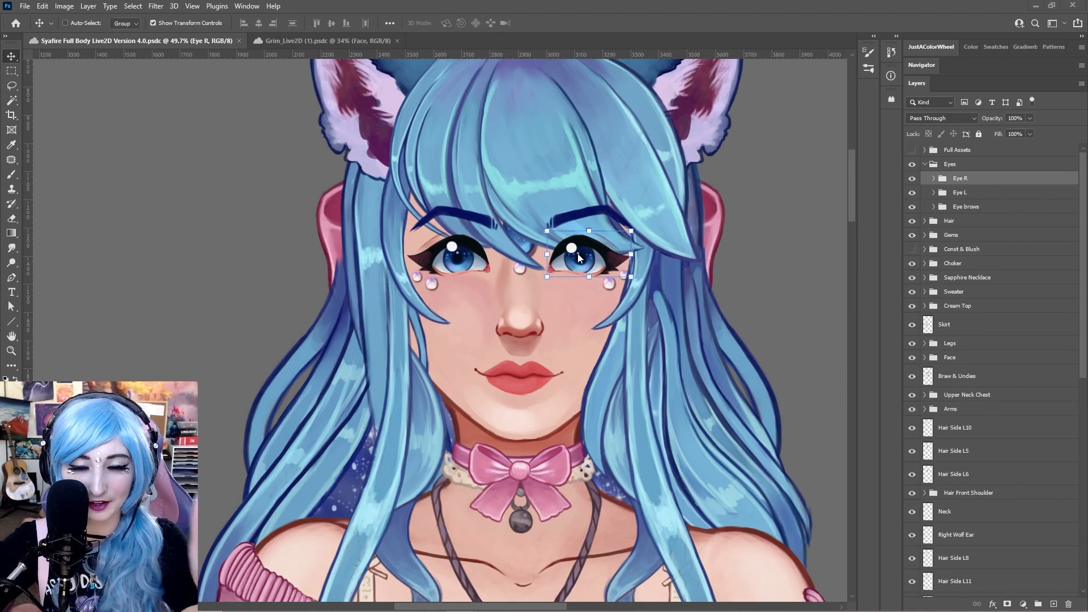
Try moving the Eye R group away from the face, undoing each move
drag(579, 258, 225, 221)
key(ctrl+z)
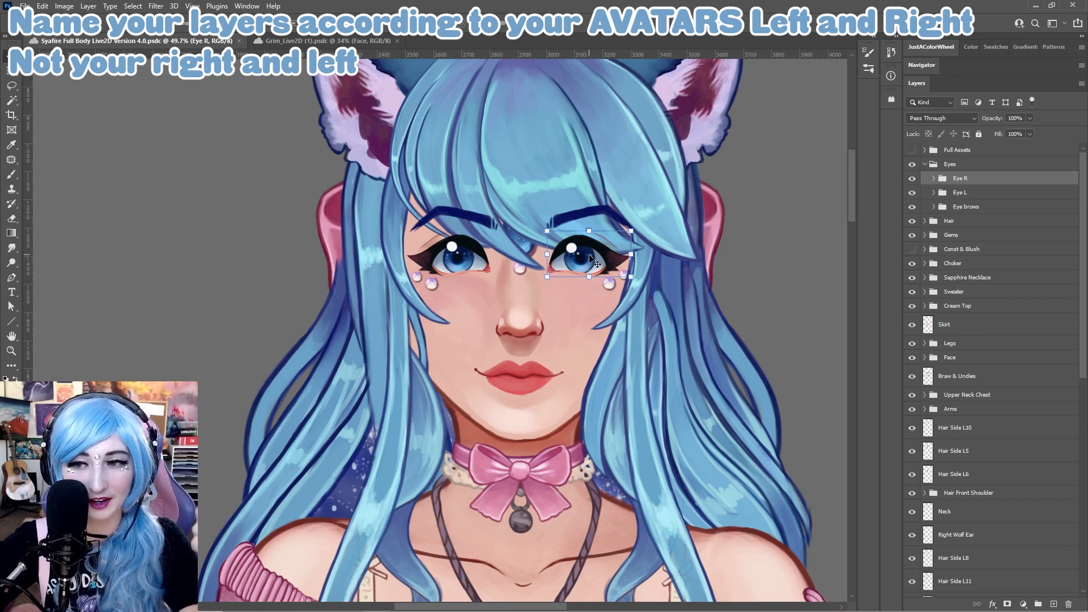
drag(590, 252, 227, 199)
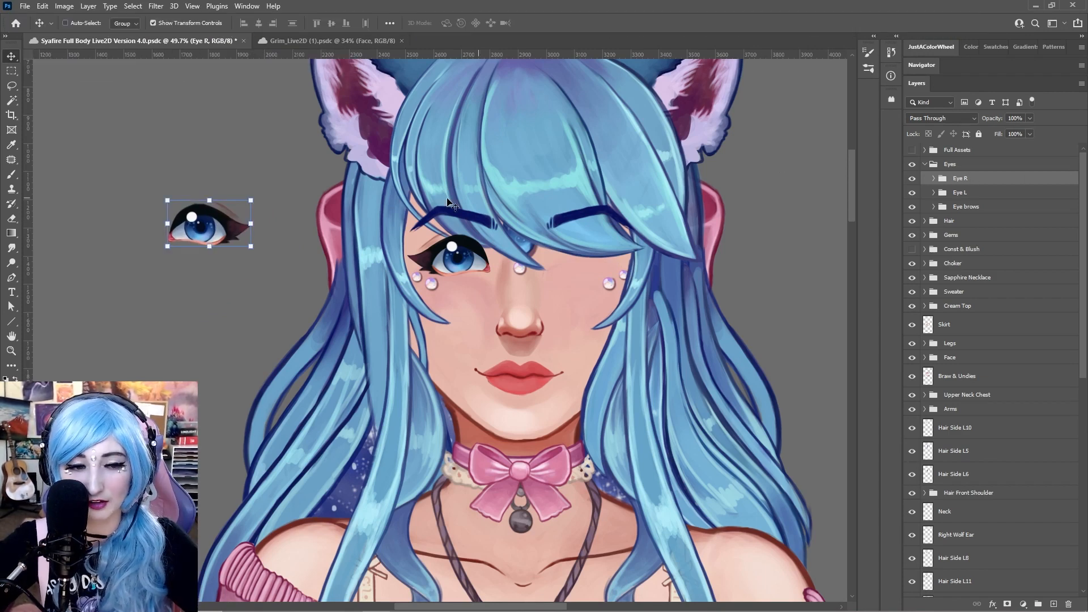
key(ctrl)
key(ctrl+z)
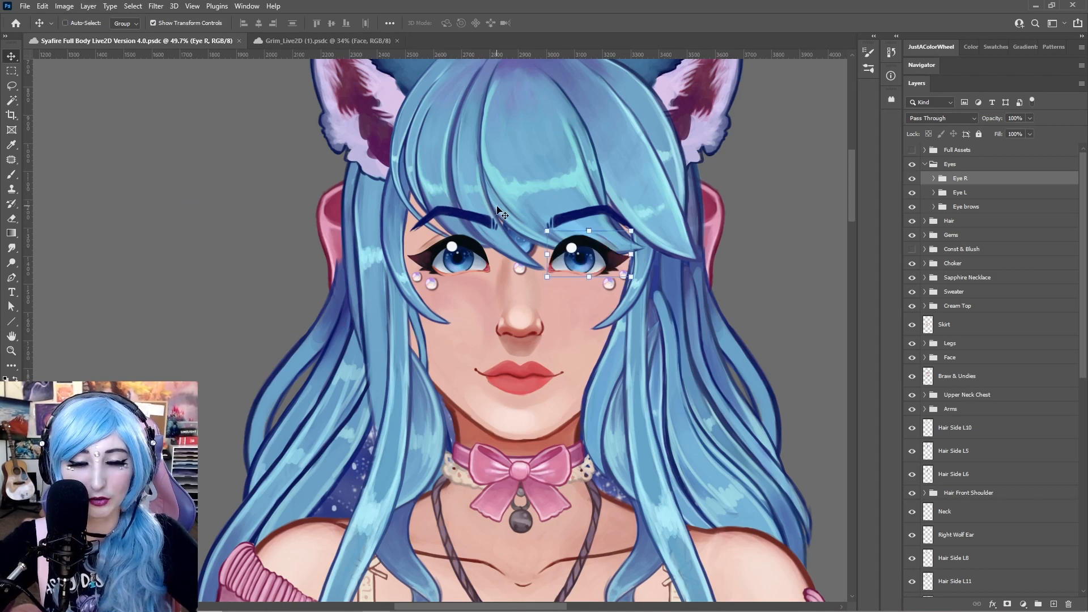
mouse_move(596, 253)
mouse_down()
mouse_move(597, 244)
mouse_move(596, 262)
mouse_up()
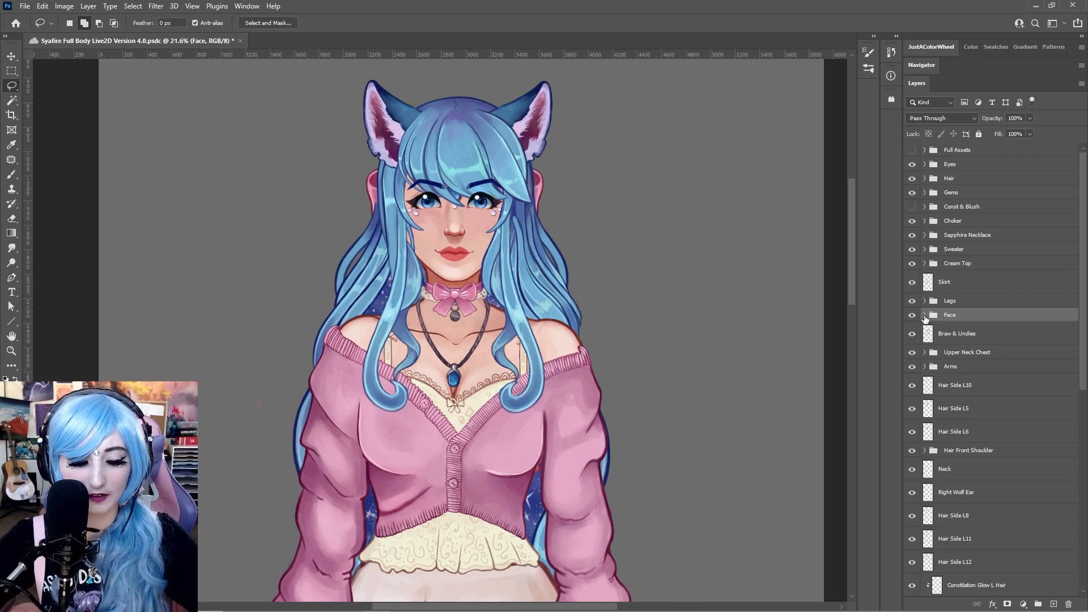
Zoom in on the face and save the document
key(z)
mouse_move(452, 191)
mouse_down()
mouse_move(593, 213)
mouse_move(588, 276)
mouse_move(598, 284)
mouse_move(551, 285)
mouse_up()
drag(615, 293, 619, 282)
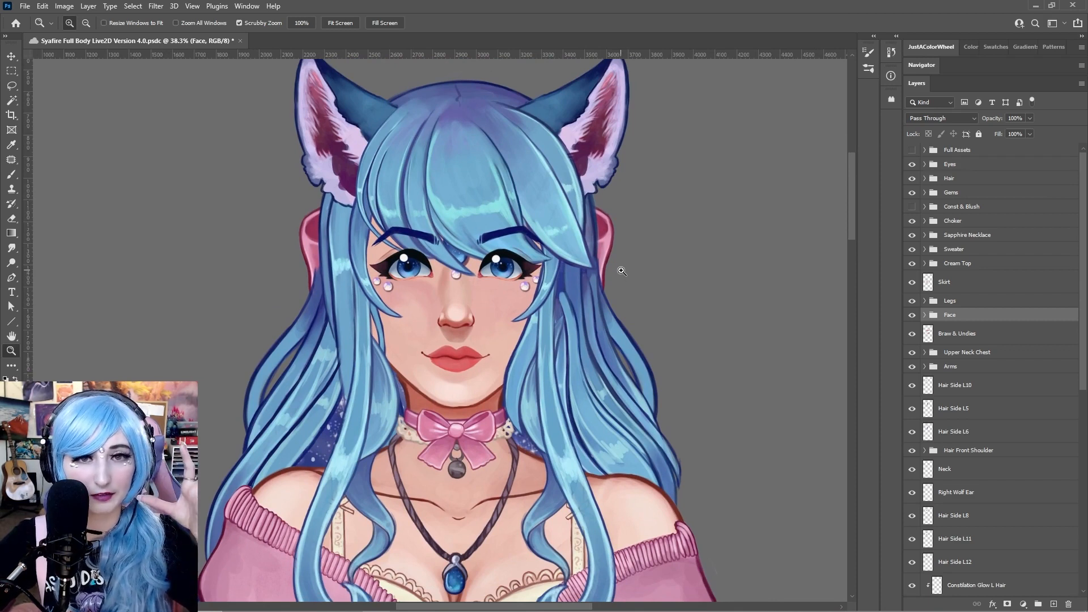
key(ctrl+s)
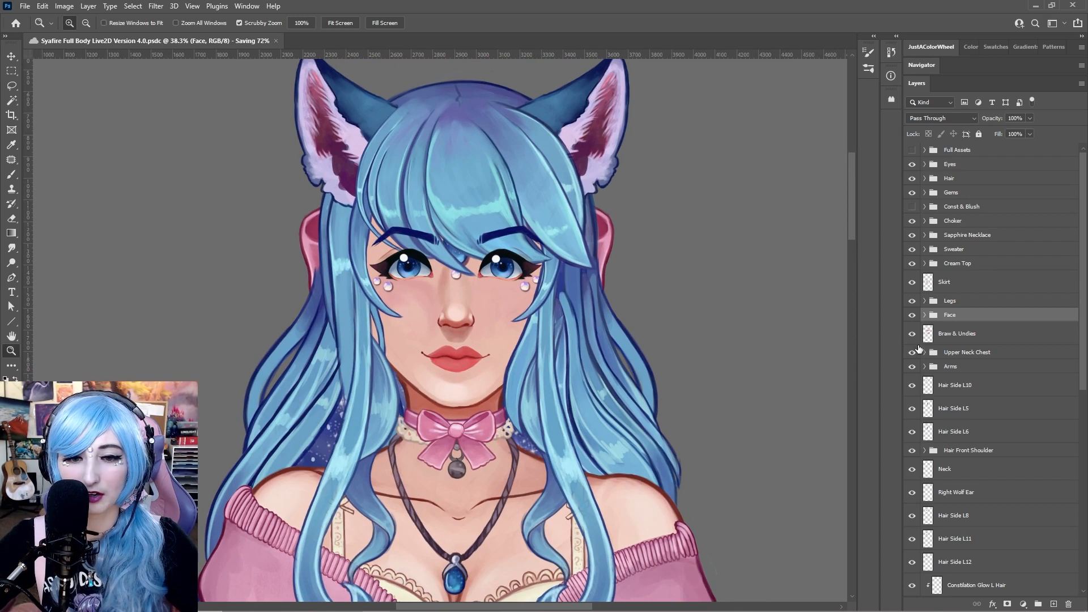
Expand the Face group, select the Face Base layer and move its face shape out to the left of the head
click(925, 315)
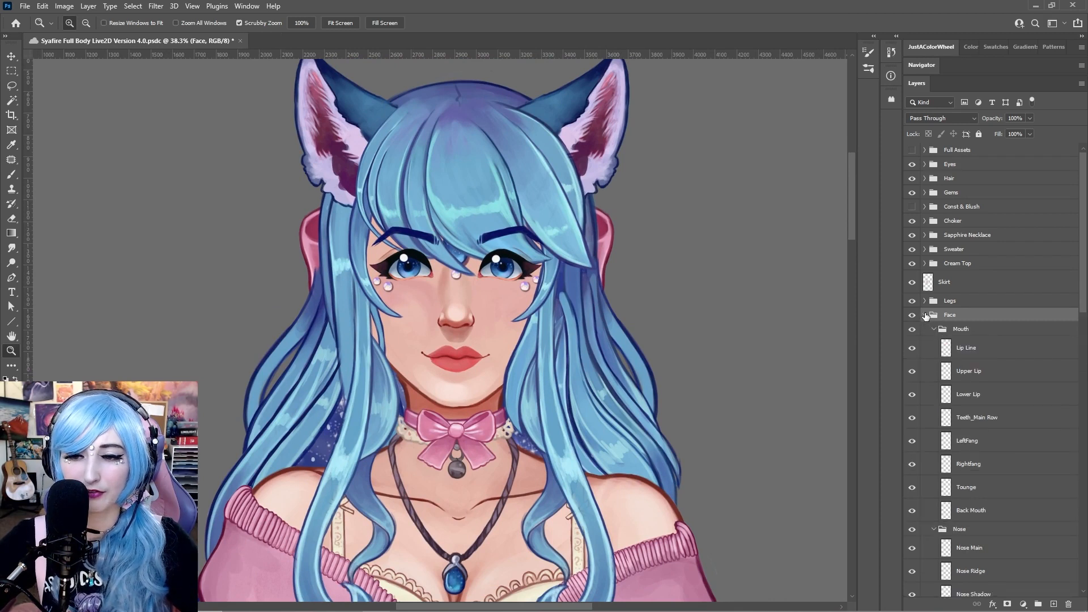
scroll(985, 340, down, 1)
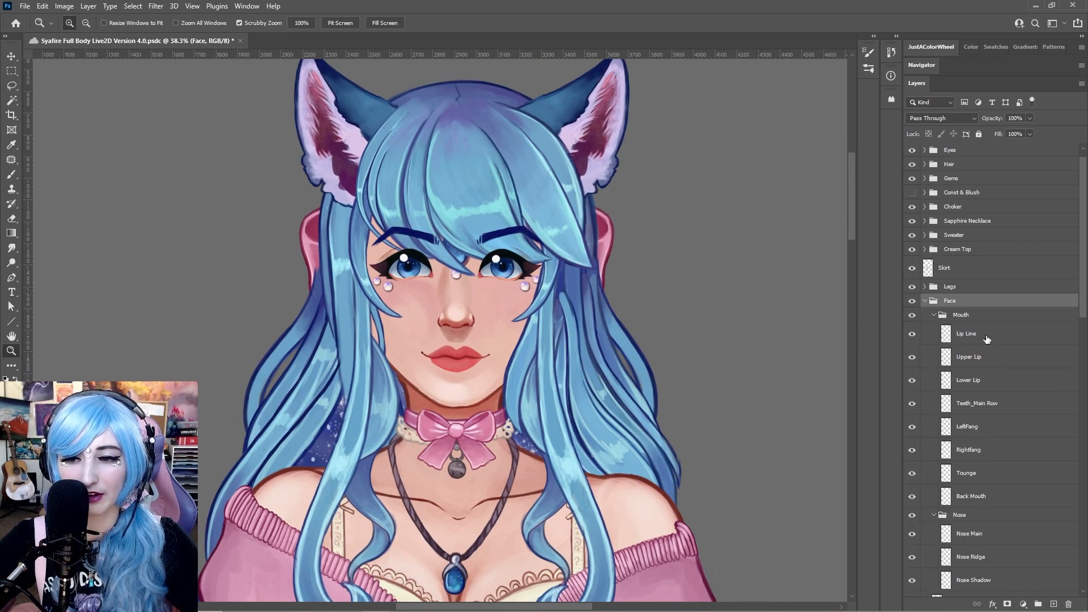
click(973, 321)
scroll(973, 327, down, 8)
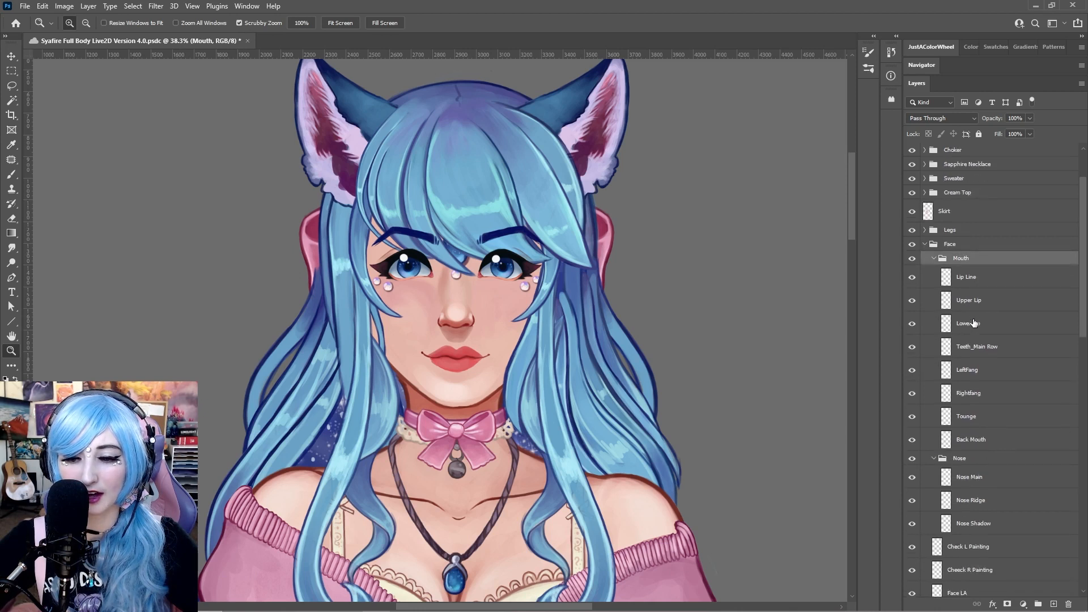
scroll(952, 453, up, 1)
click(923, 469)
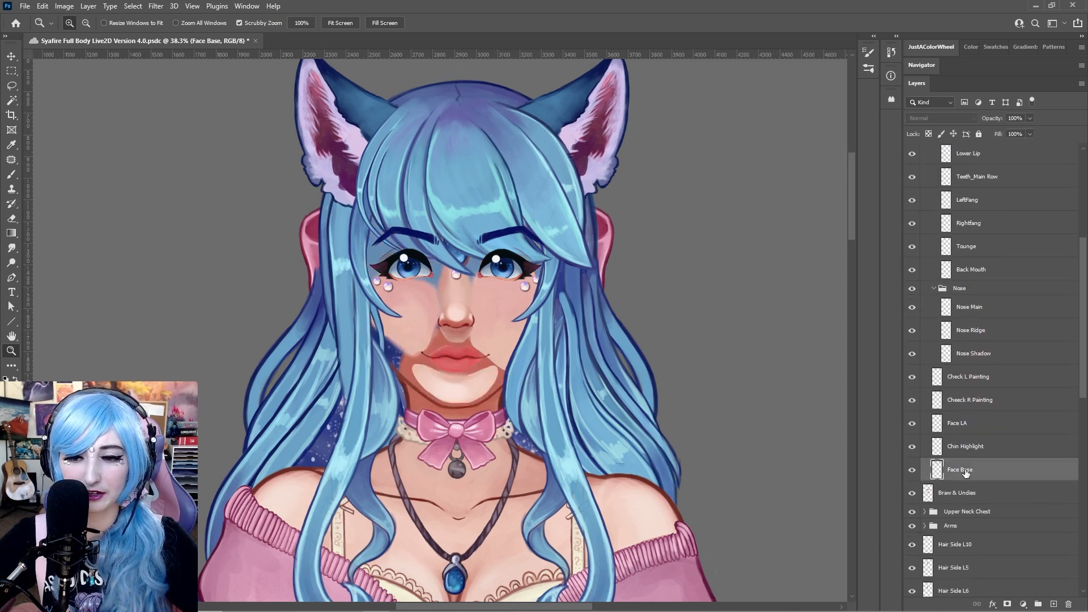
key(v)
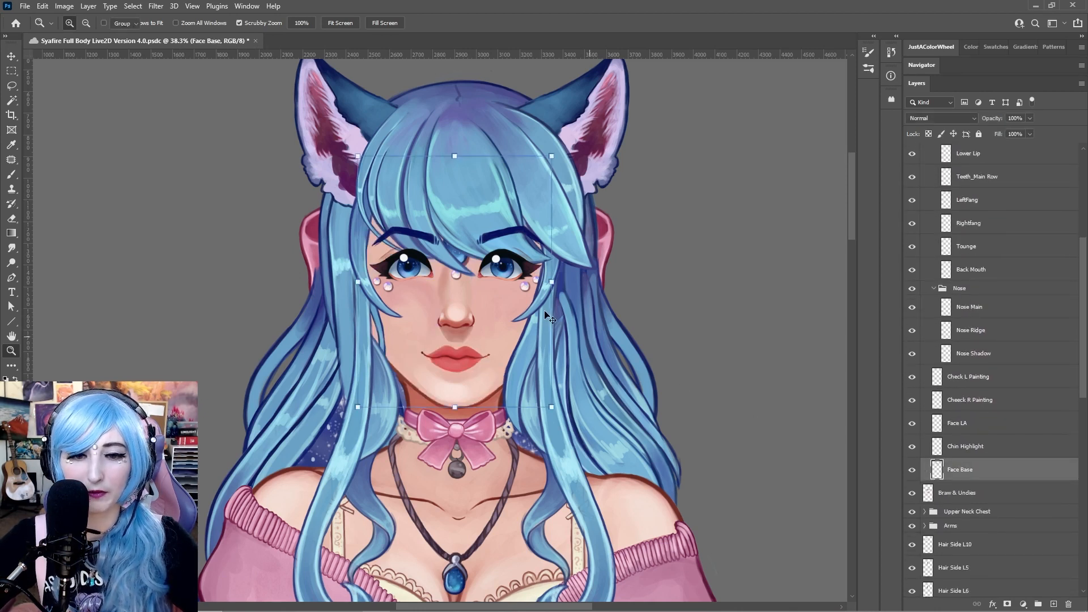
drag(459, 310, 279, 289)
drag(356, 296, 323, 232)
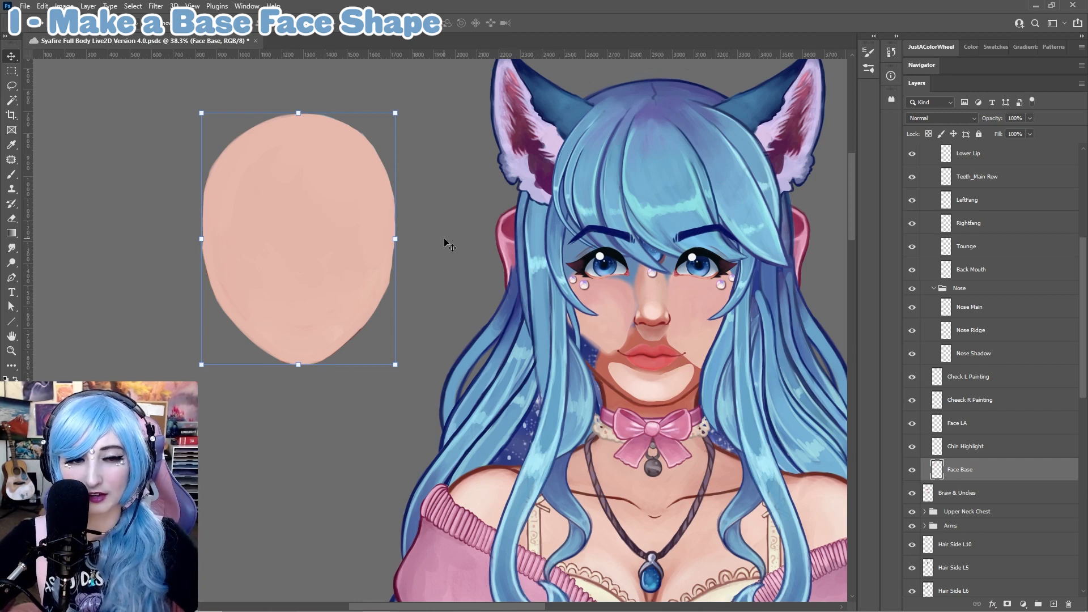
mouse_move(355, 255)
mouse_down()
mouse_move(328, 226)
mouse_move(352, 238)
mouse_move(348, 248)
mouse_up()
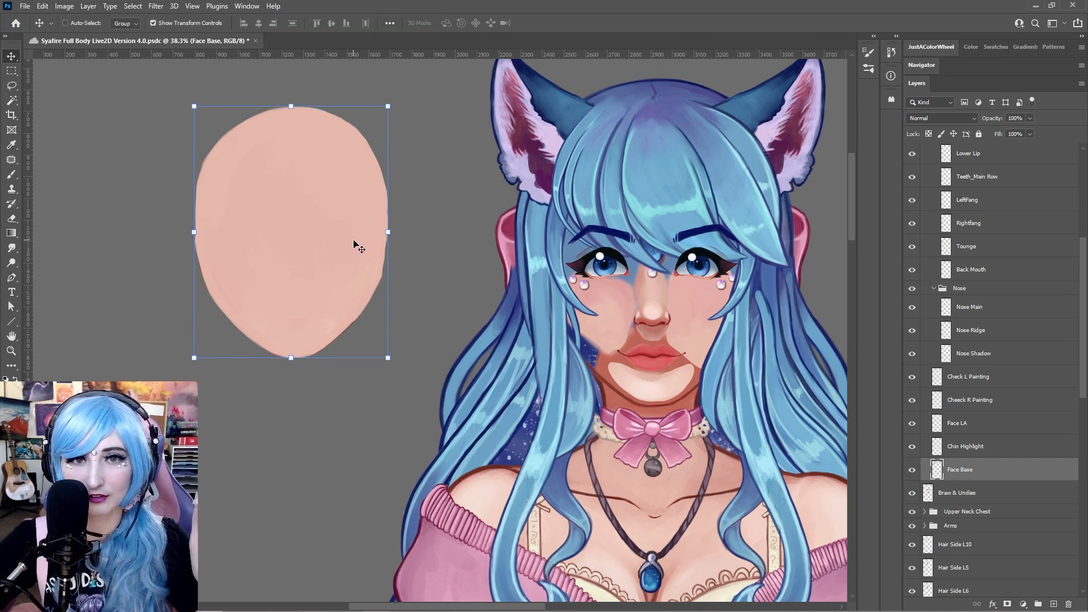
Undo the Face Base layer's move so the face shape returns to the head
key(ctrl)
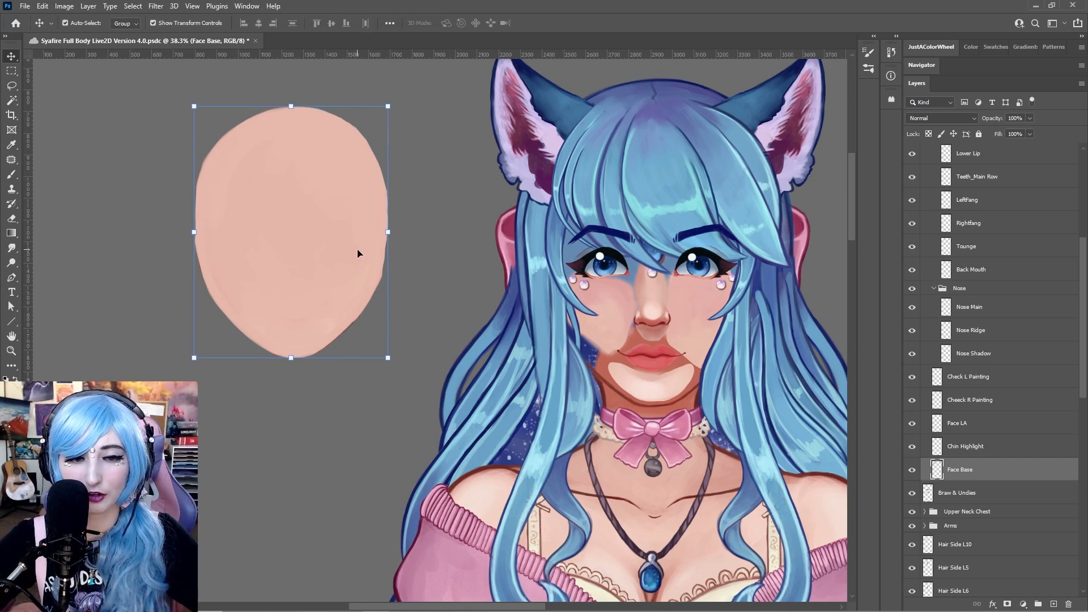
drag(361, 261, 331, 278)
key(ctrl+z)
Select the Chin Highlight layer and move it away from the face, undoing each move
click(973, 447)
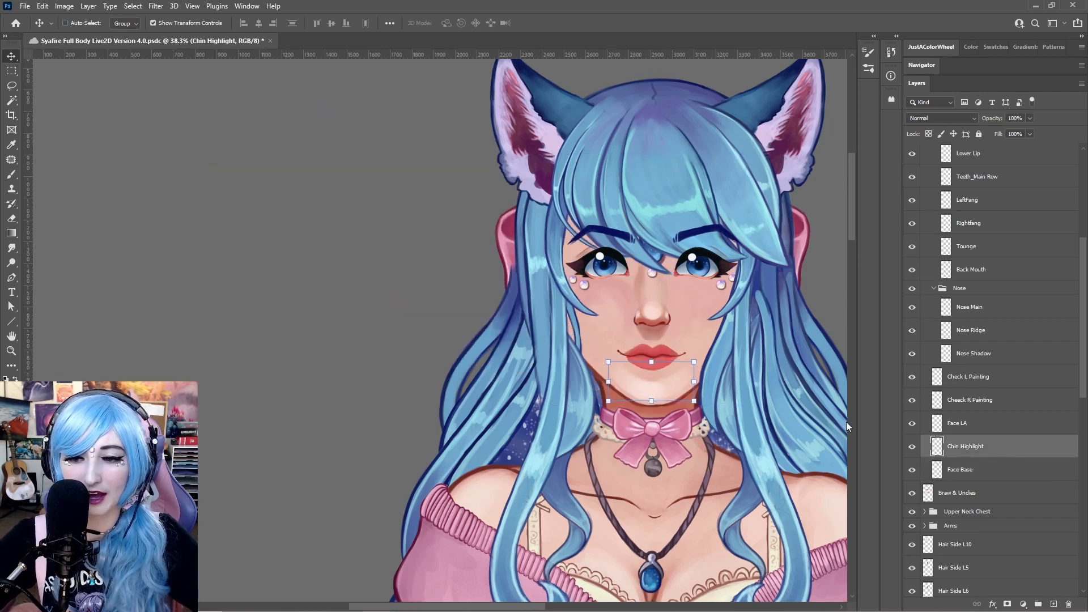
drag(660, 391, 333, 262)
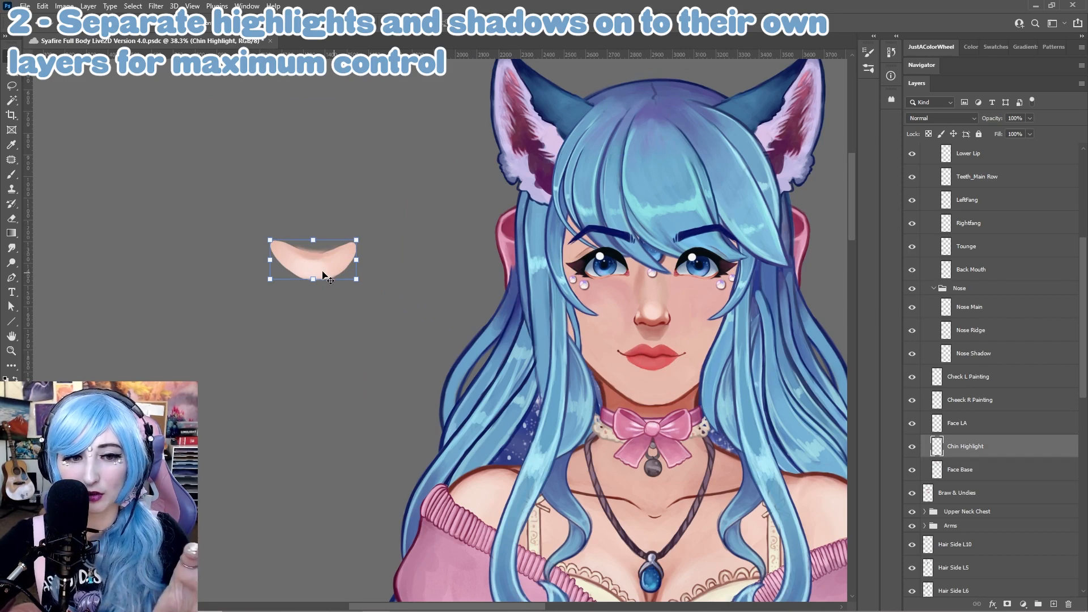
drag(323, 274, 657, 391)
key(ctrl+z)
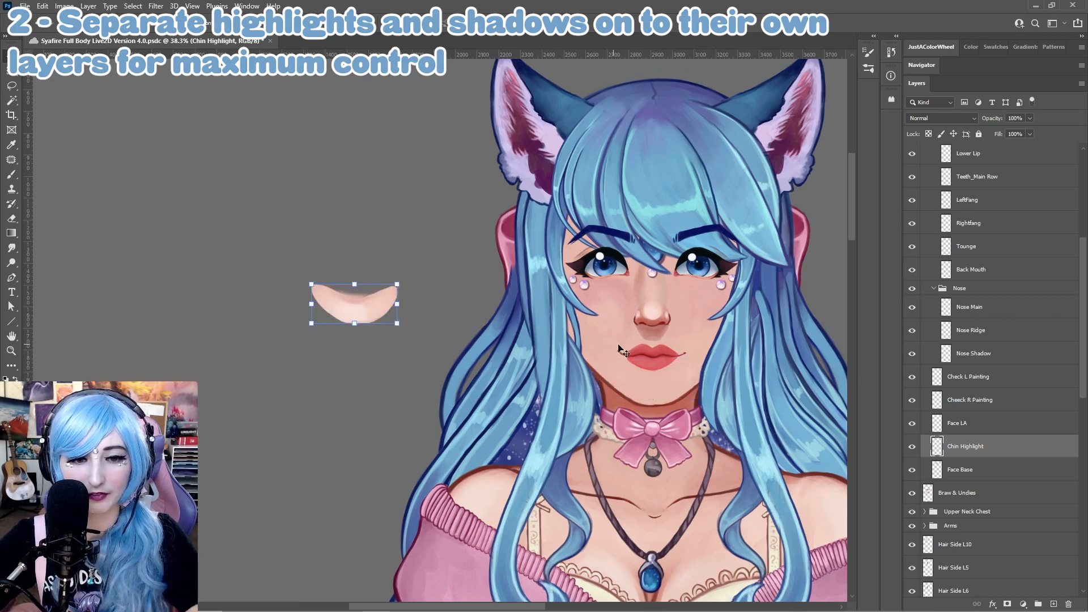
key(ctrl+shift+z)
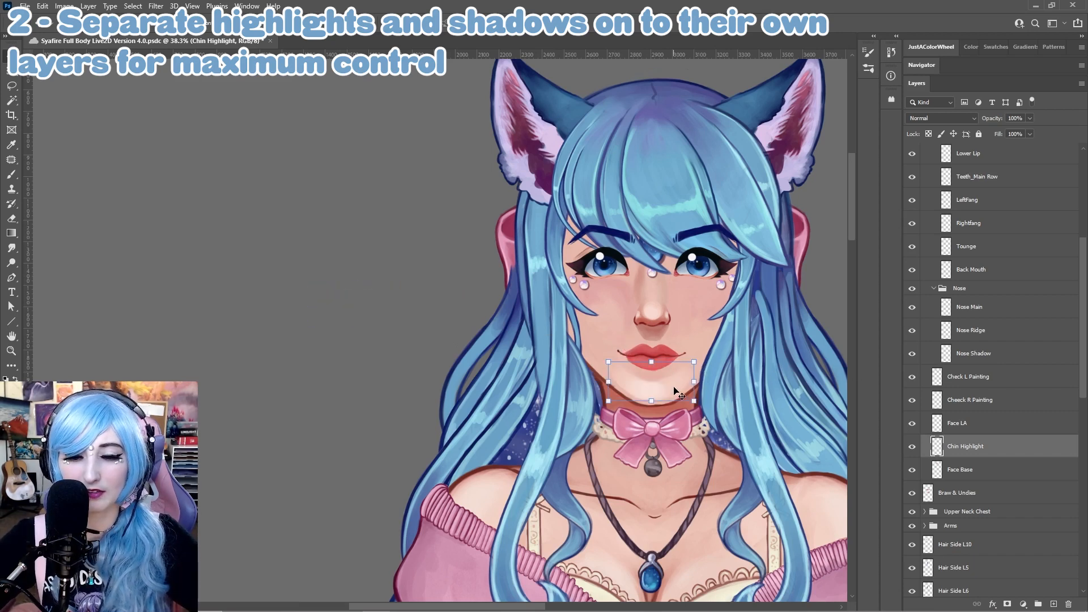
drag(675, 389, 342, 310)
key(ctrl+z)
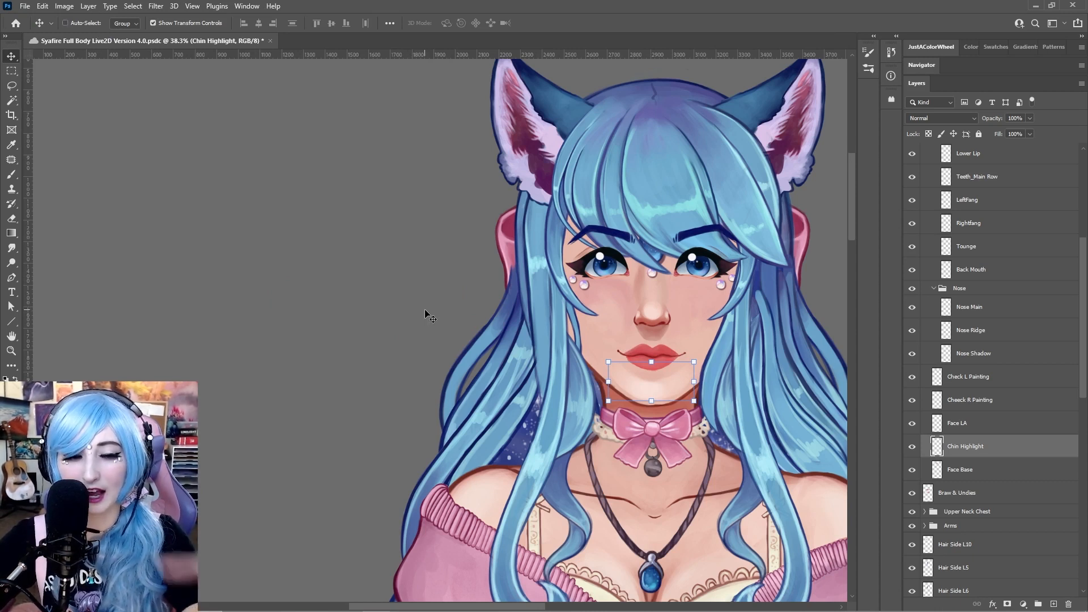
Select Face Base together with Chin Highlight and move them off the head, then undo the move
click(980, 469)
shift+click(975, 446)
drag(650, 334, 242, 291)
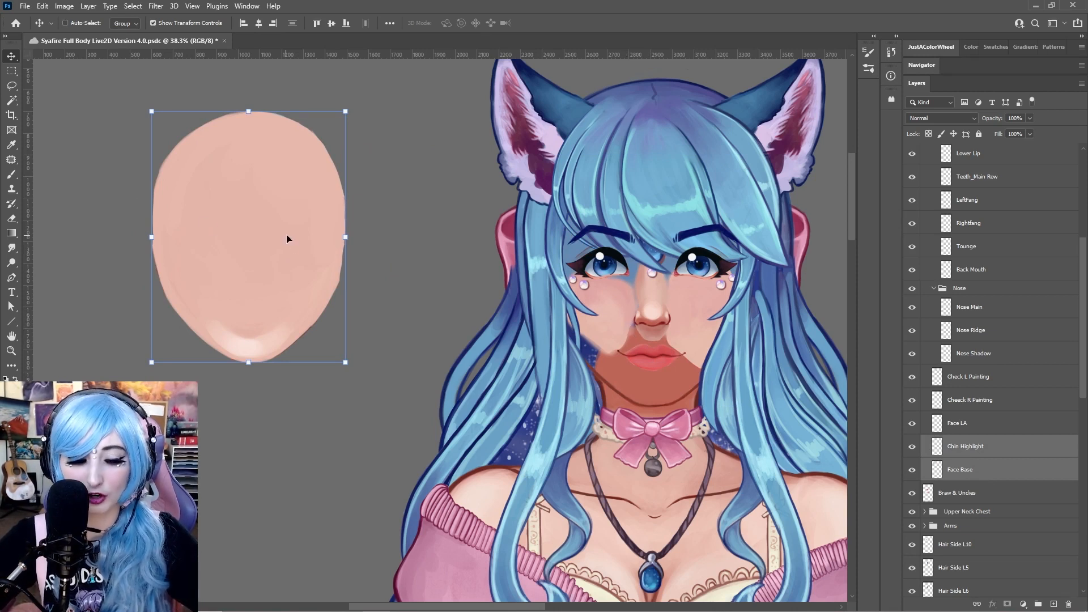
key(ctrl)
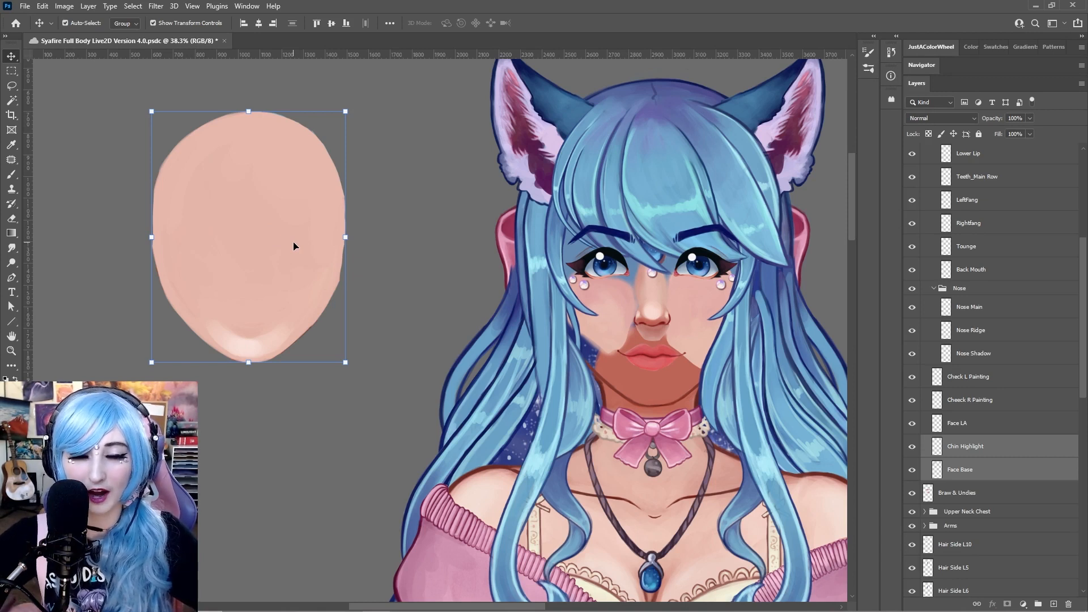
key(ctrl+z)
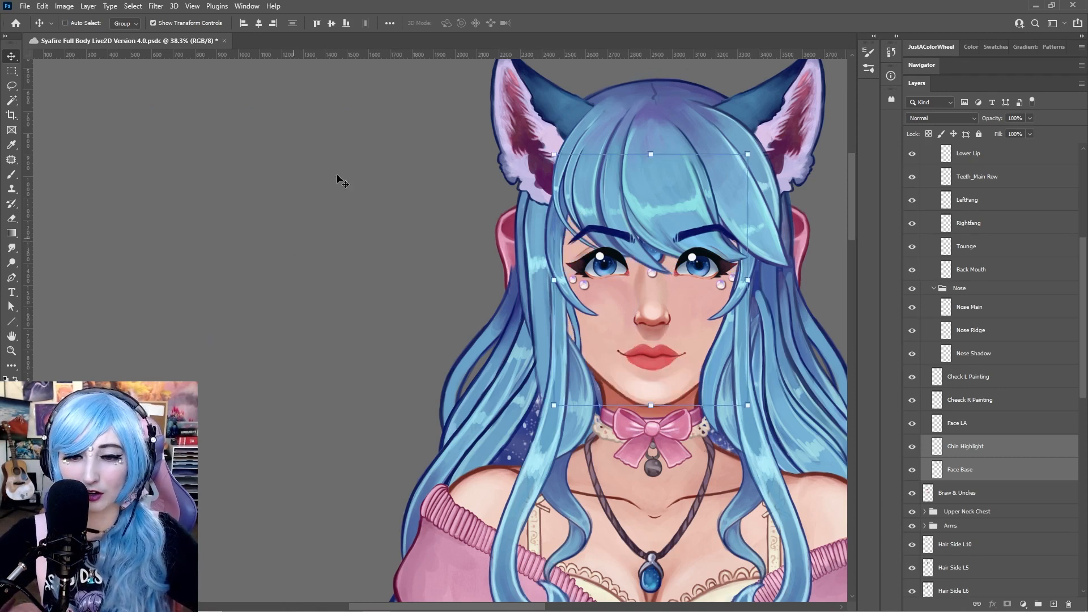
Select the Face LA line art layer and move it off the face twice, undoing each move
click(977, 439)
click(979, 427)
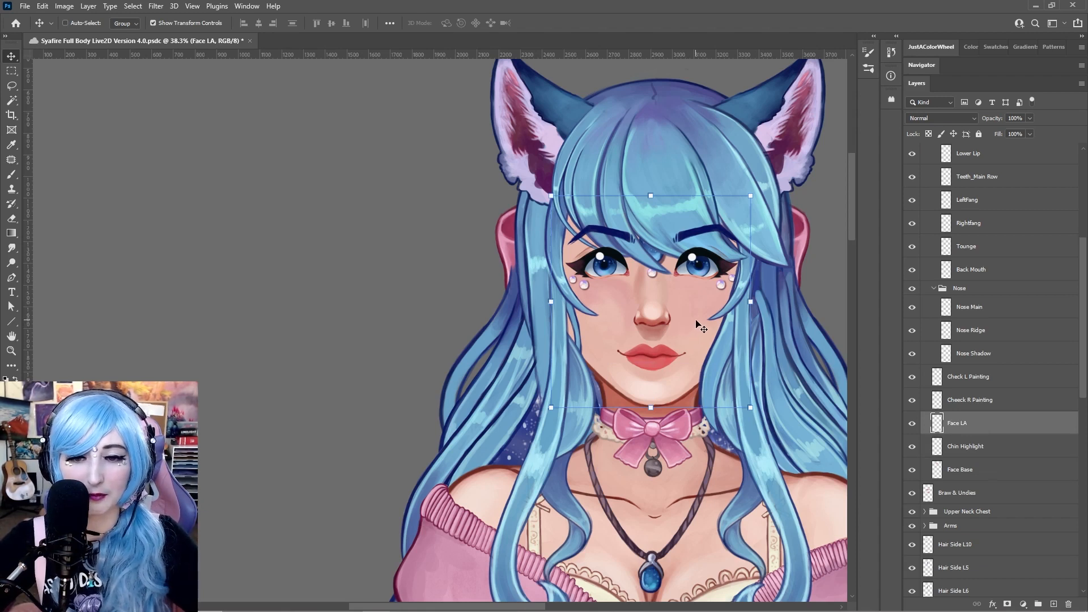
drag(701, 326, 657, 325)
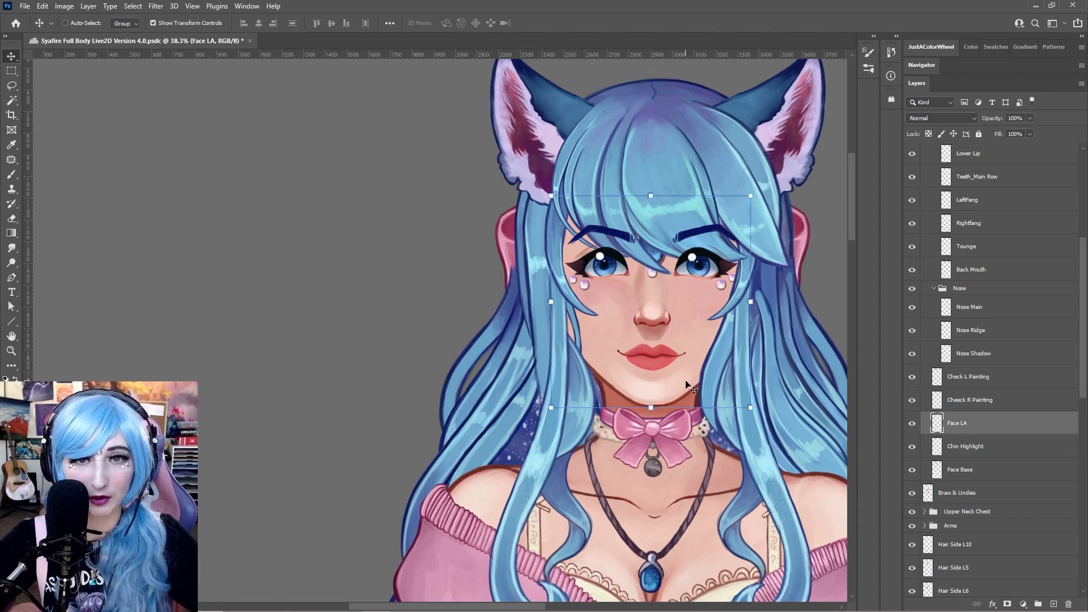
drag(692, 387, 369, 338)
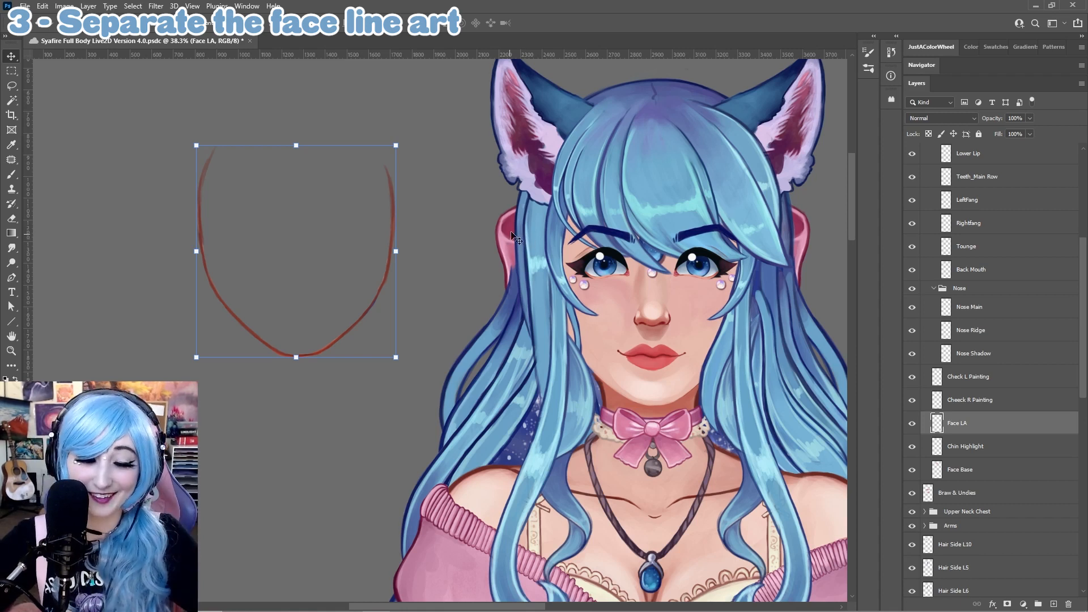
key(ctrl+z)
drag(678, 389, 250, 303)
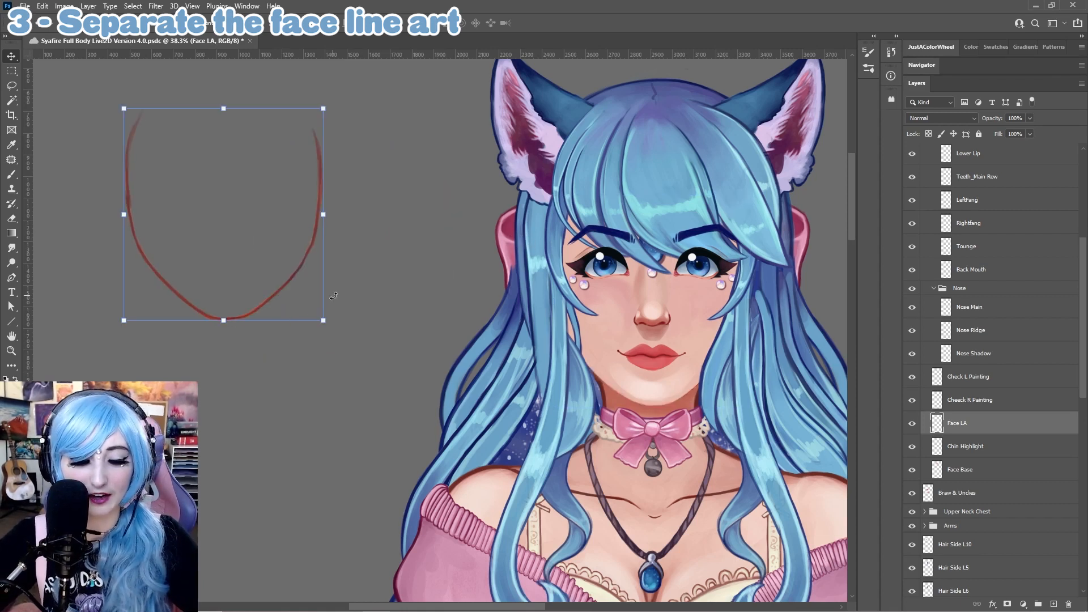
key(ctrl+z)
Move Face LA with Chin Highlight and Face Base off the head, then Face LA alone, undoing each move
shift+click(963, 469)
drag(656, 339, 306, 303)
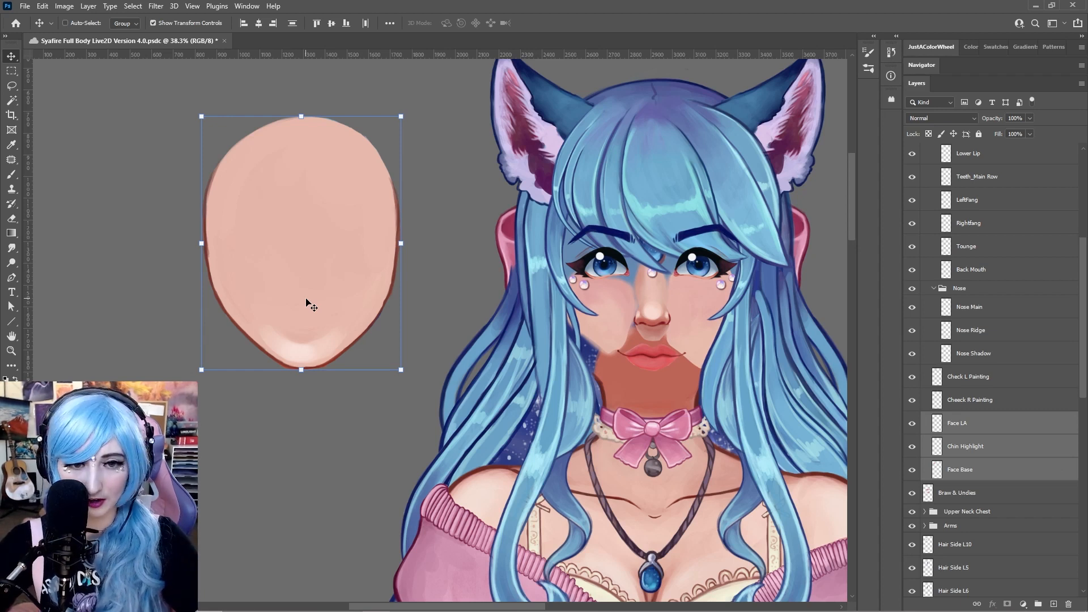
key(ctrl+z)
click(978, 426)
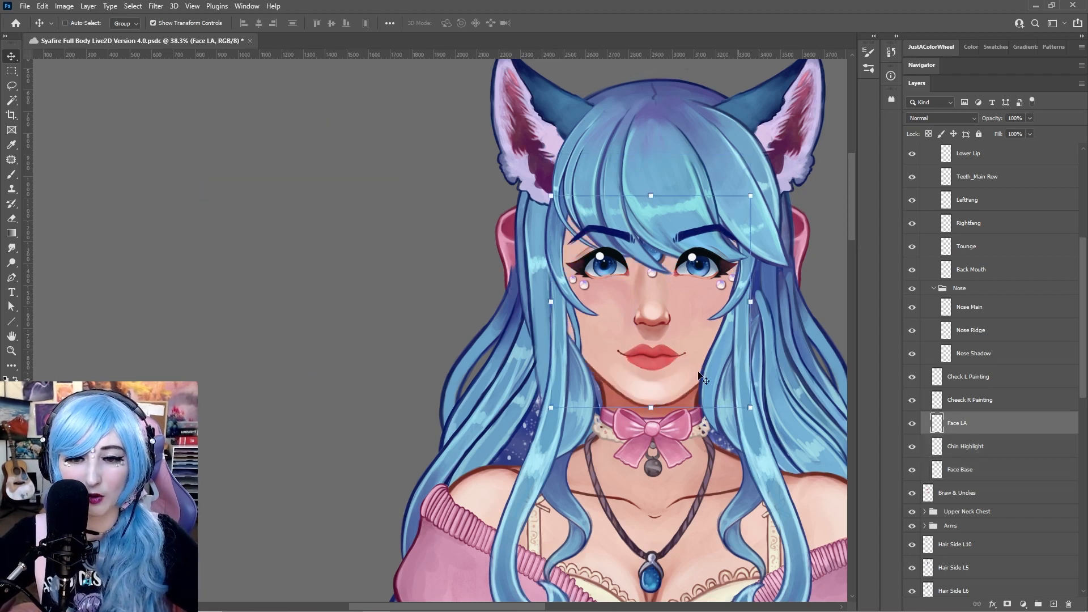
ctrl+drag(686, 388, 335, 368)
key(ctrl+z)
Move the Cheeck R Painting and Check L Painting layers off the face, then undo both moves
click(961, 401)
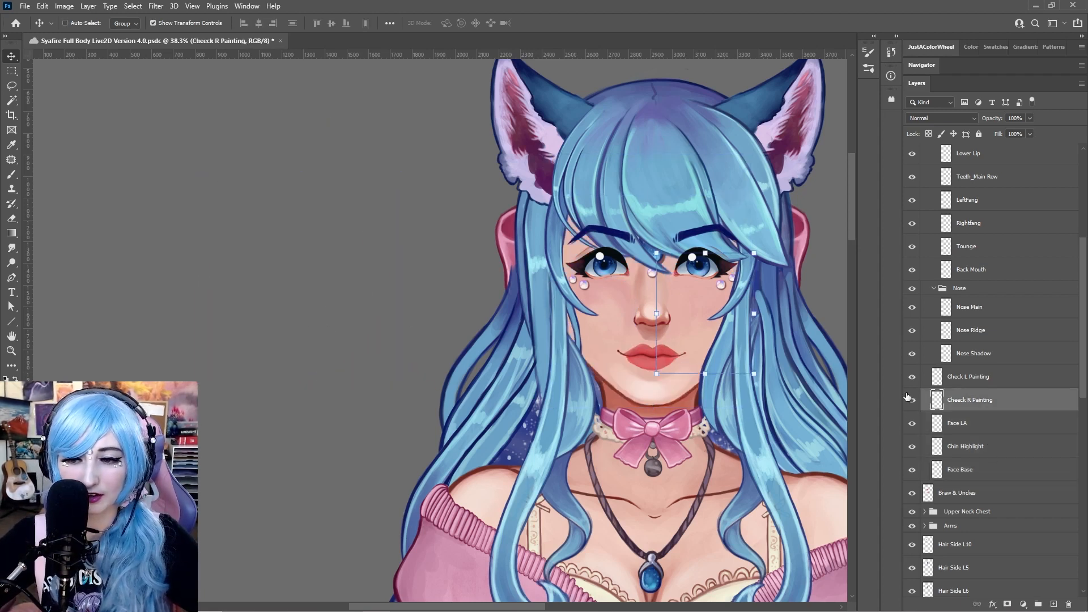
drag(674, 303, 349, 292)
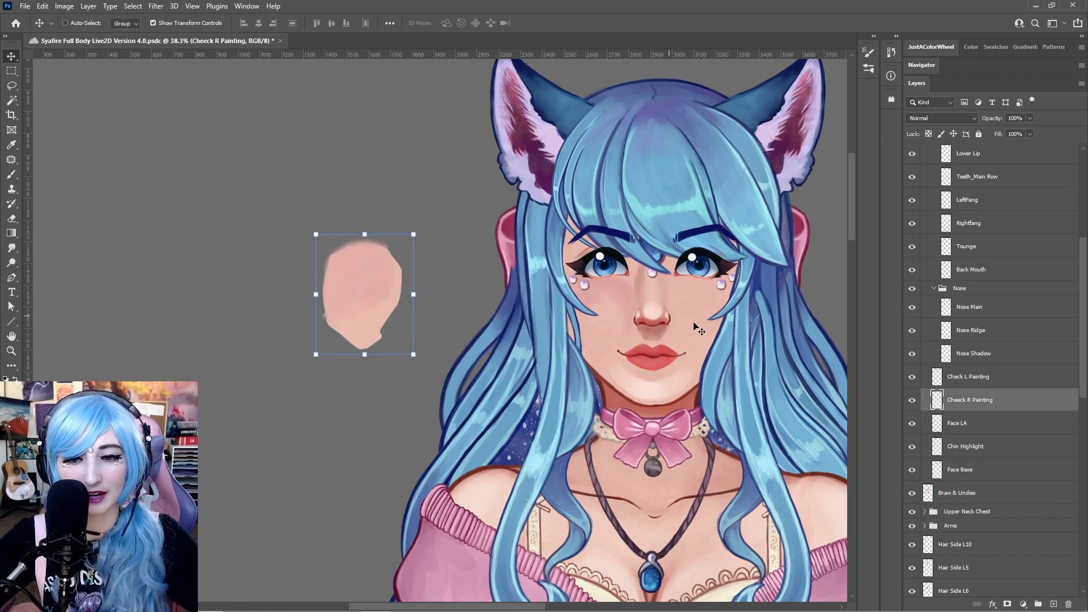
click(963, 376)
mouse_move(604, 320)
mouse_down()
mouse_move(235, 289)
mouse_move(244, 295)
mouse_up()
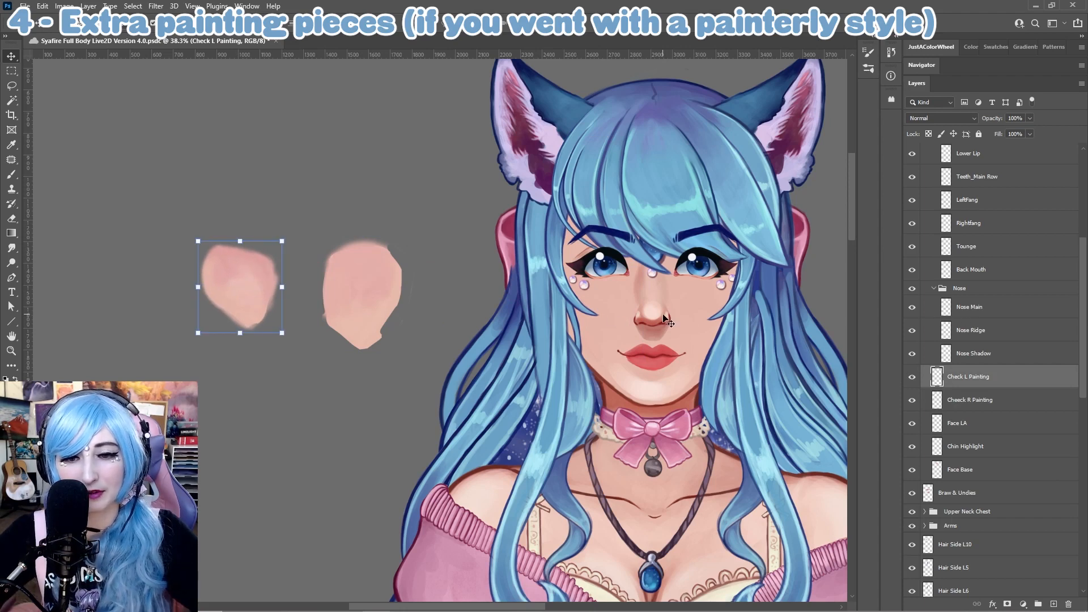
key(ctrl+z)
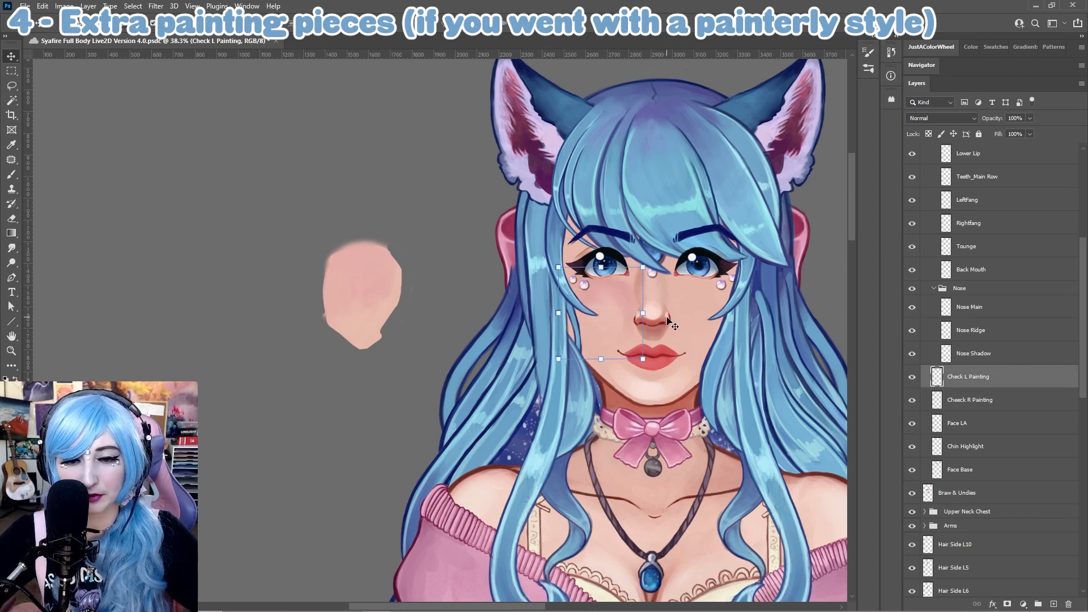
key(ctrl+z)
Select all face layers from Check L Painting to Face Base, move them off the head together and undo
shift+click(991, 471)
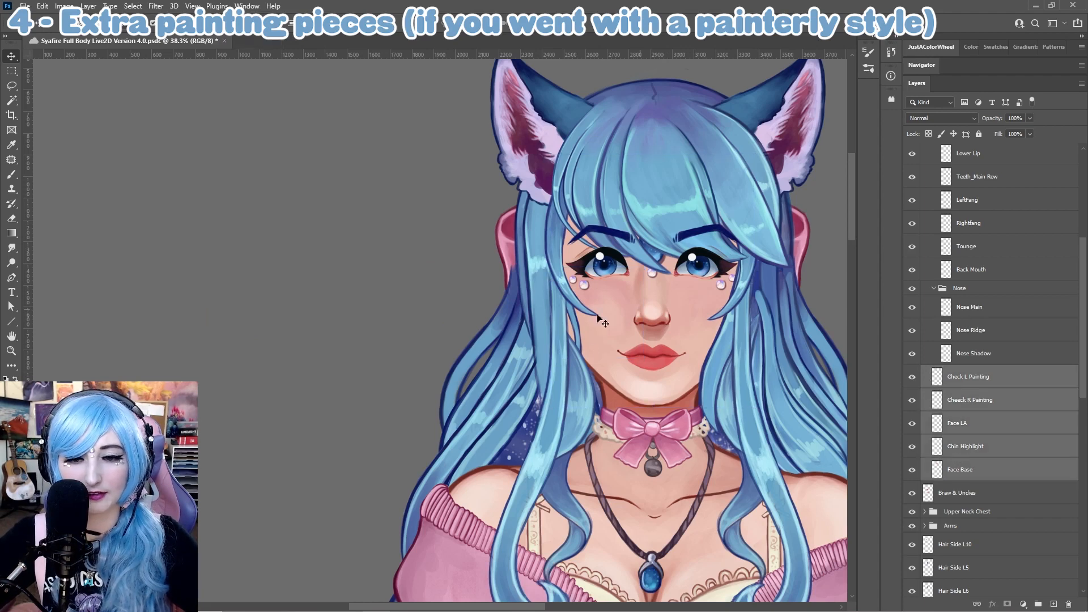
drag(607, 338, 250, 296)
key(ctrl+z)
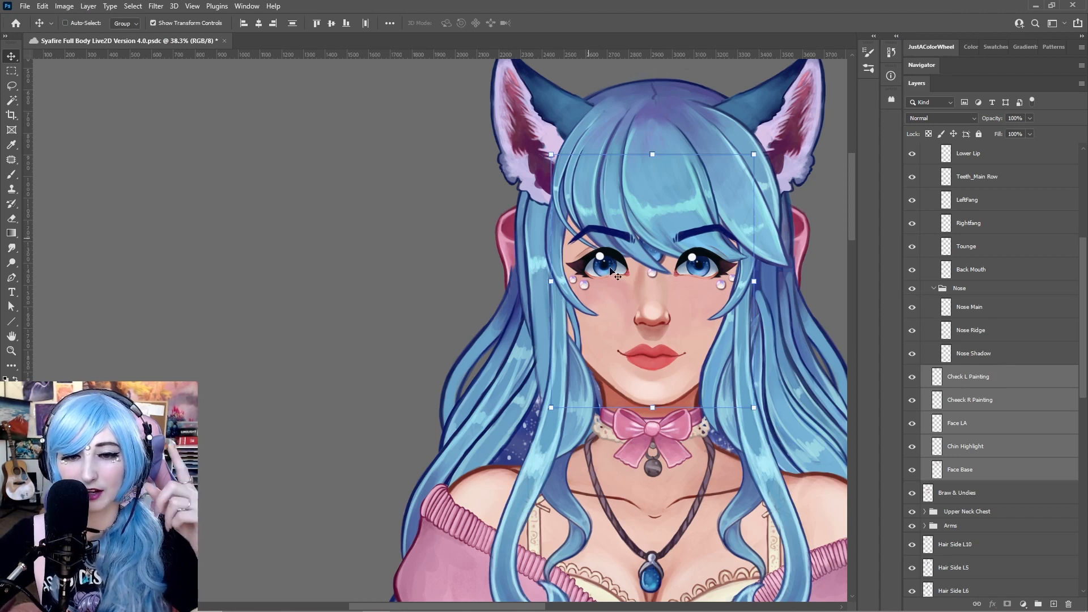
drag(589, 306, 303, 296)
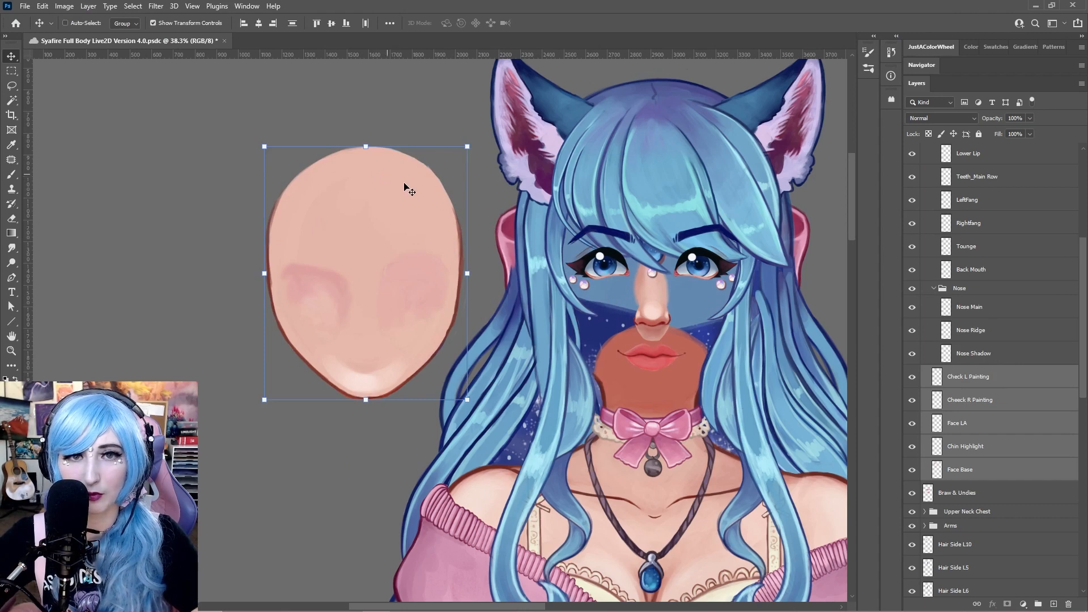
key(ctrl+z)
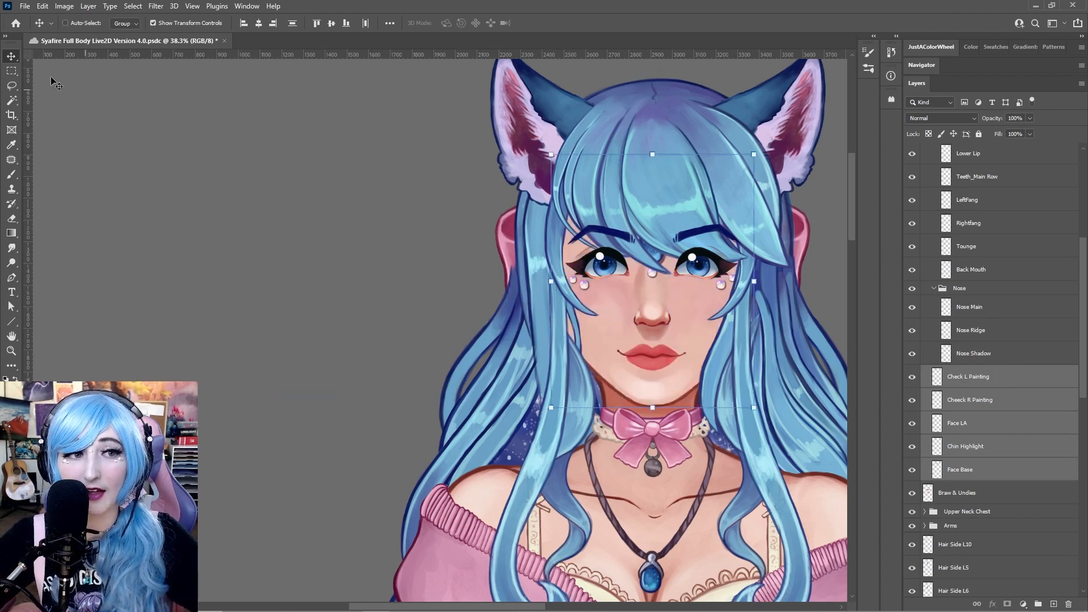
Open the Grim_Live2D file from Creative Cloud as a second document
click(27, 6)
click(33, 31)
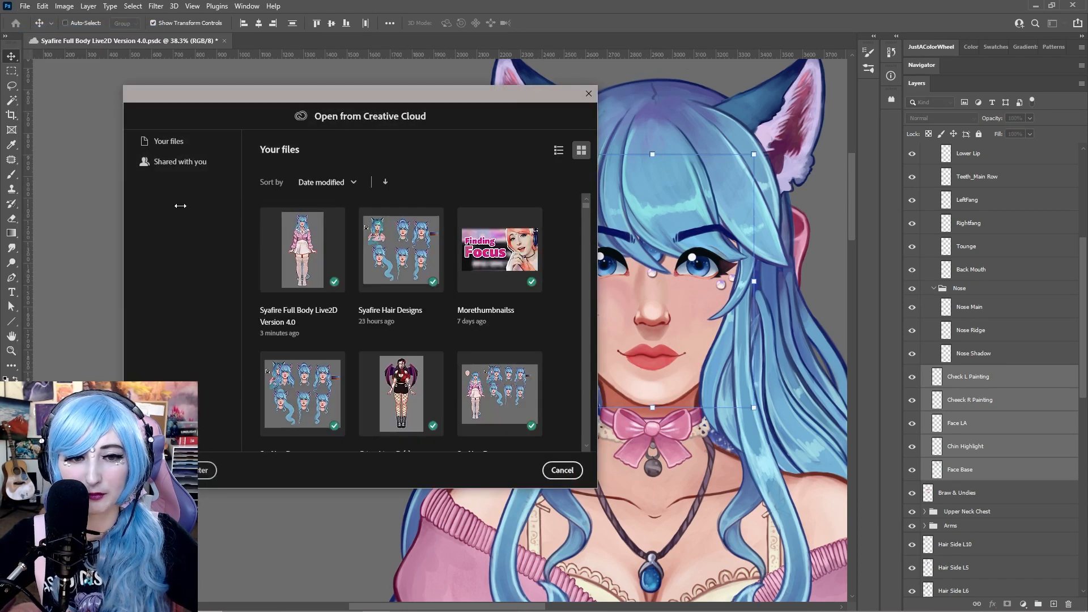
scroll(406, 251, down, 3)
click(397, 232)
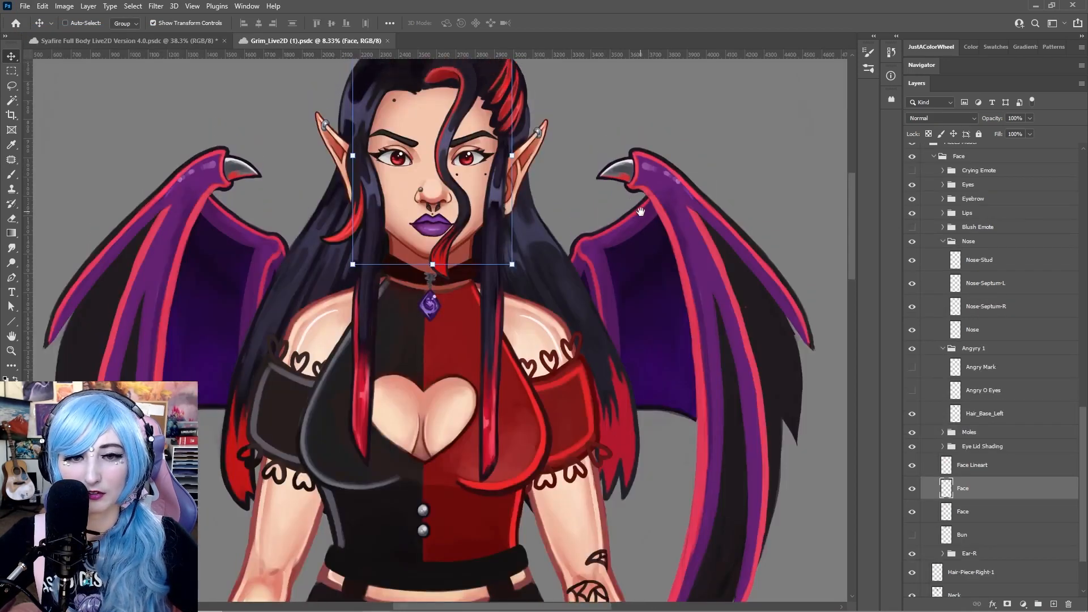
drag(600, 139, 641, 213)
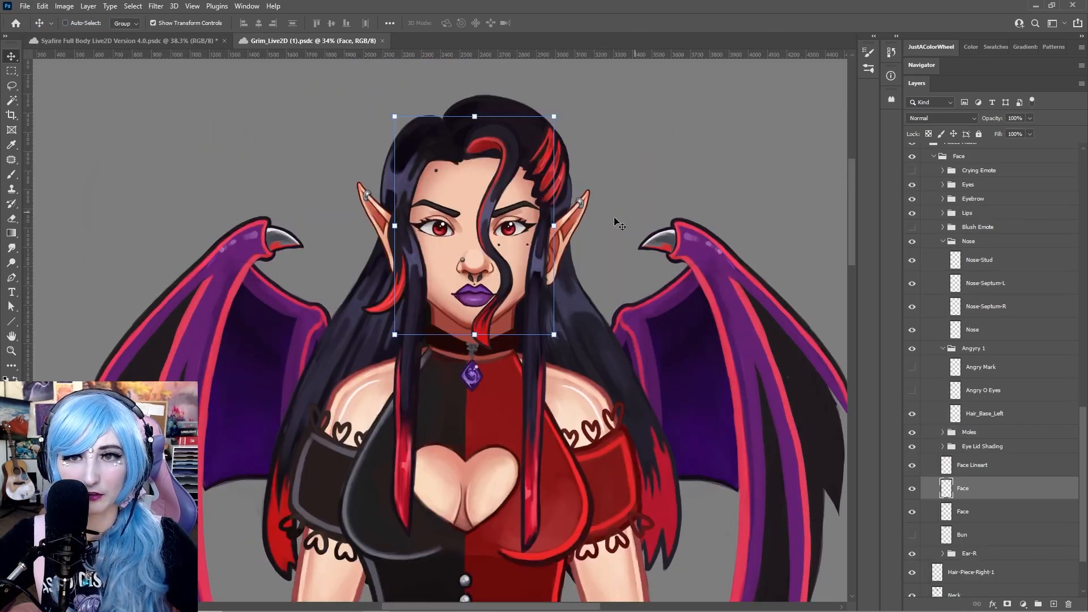
Move the Grim character's face and line art layers off the head and back to compare the pieces
drag(512, 252, 227, 170)
key(ctrl+z)
drag(482, 234, 179, 151)
click(976, 512)
drag(502, 284, 323, 239)
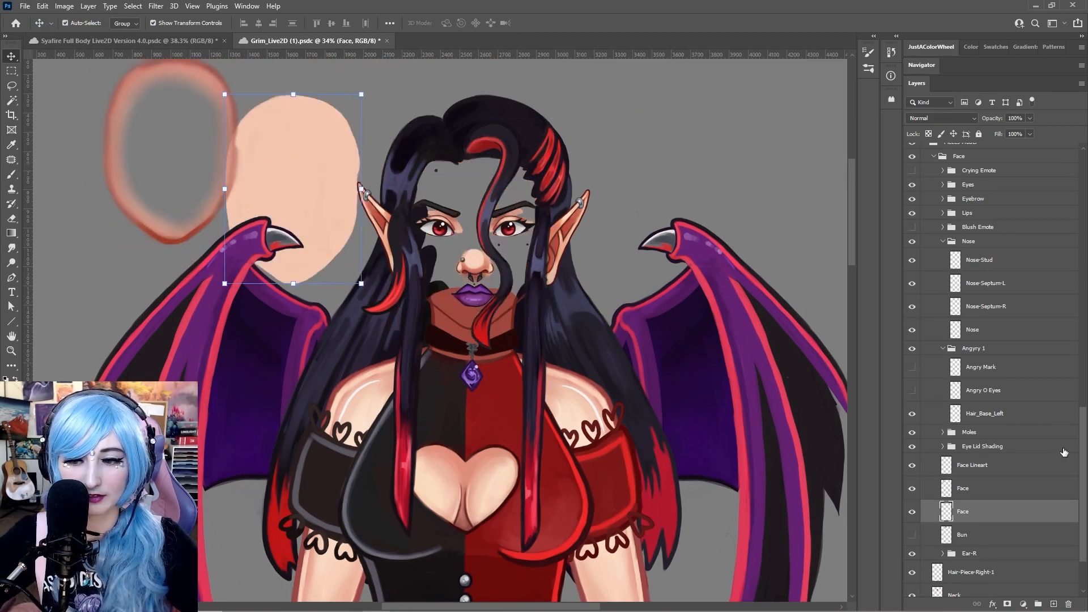
key(ctrl+z)
click(1019, 488)
drag(224, 167, 524, 251)
key(ctrl+z)
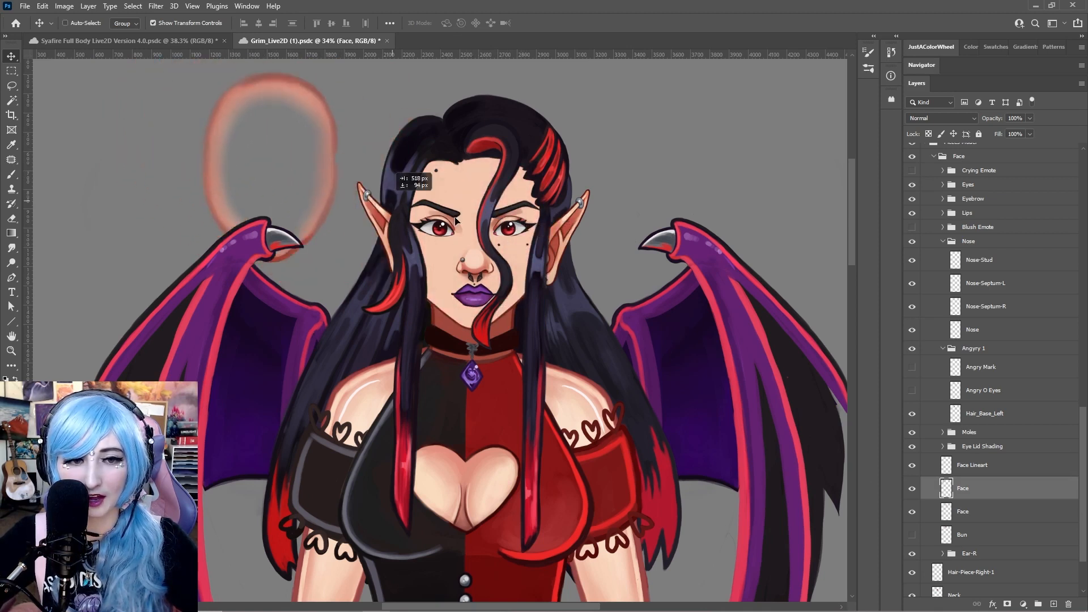
key(ctrl+shift+z)
key(ctrl+z)
key(ctrl+shift+z)
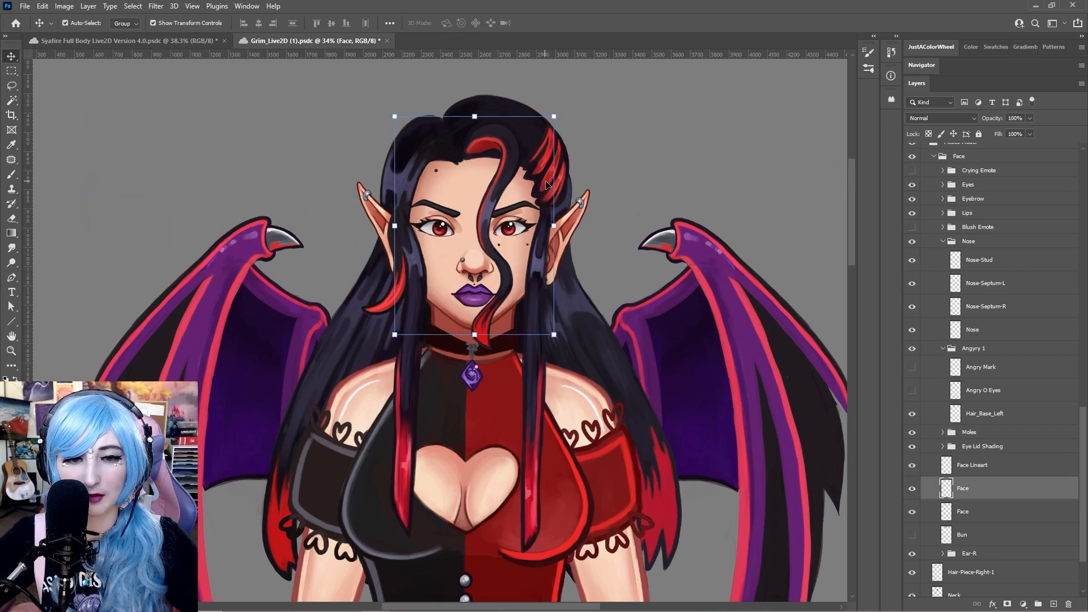
Return to the Syafire document and move the Nose Shadow layer out to the left of the head
click(193, 42)
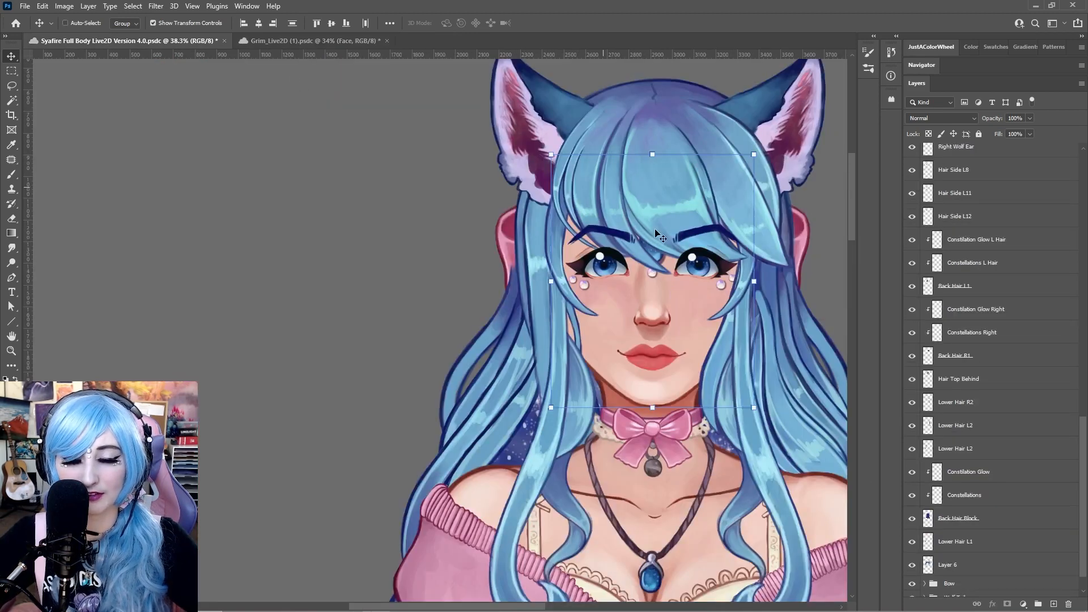
drag(700, 265, 534, 245)
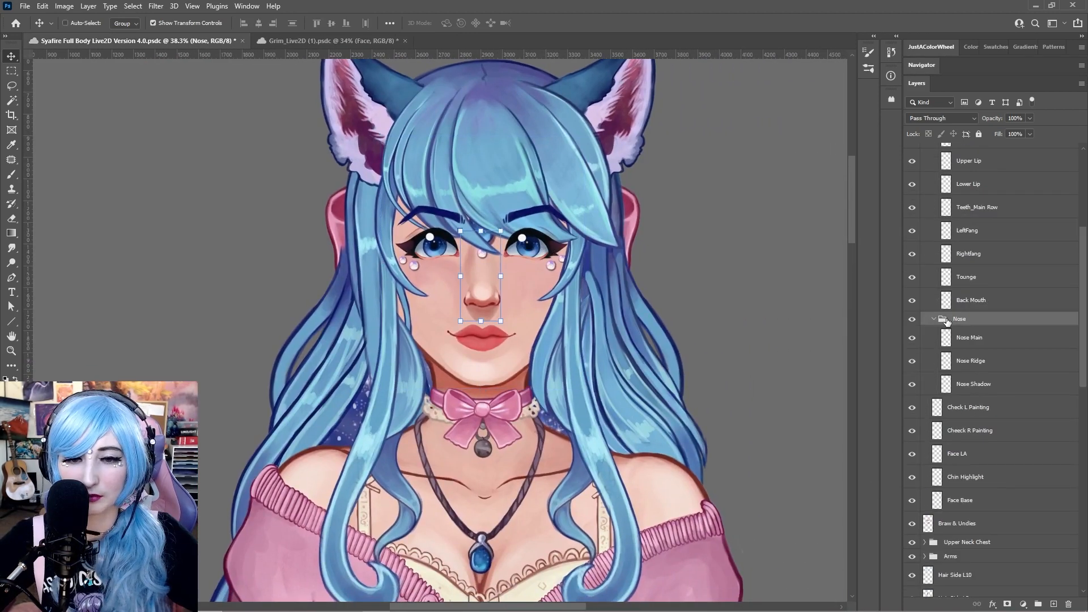
click(983, 337)
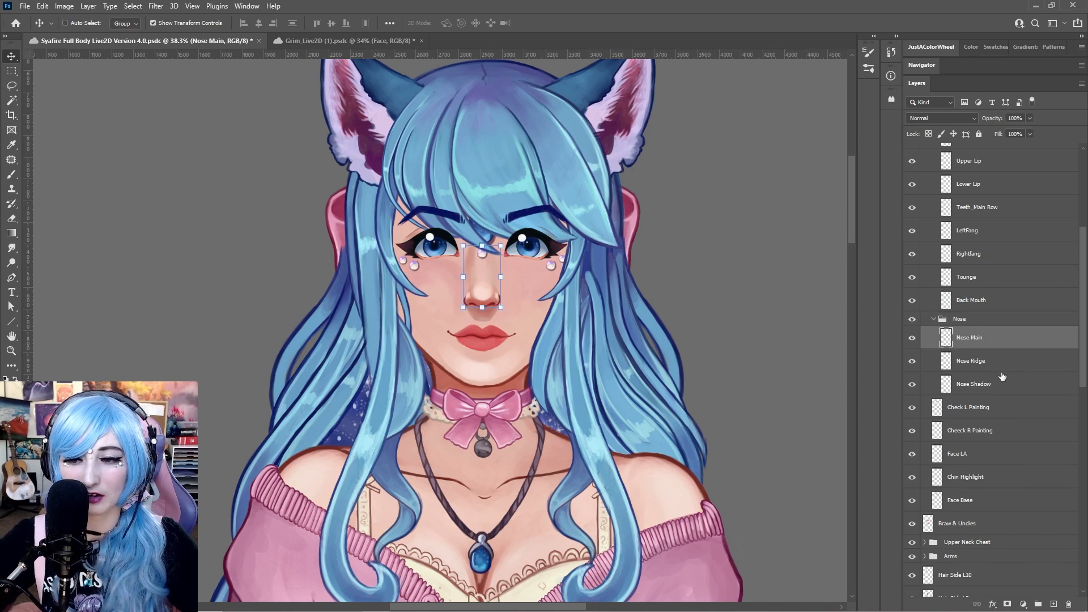
click(983, 385)
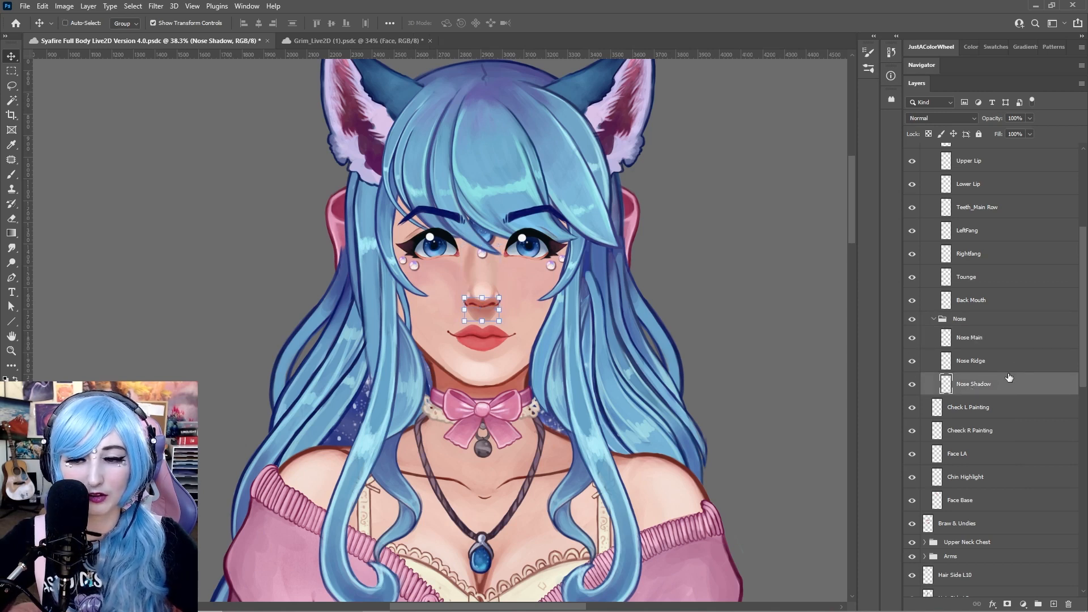
drag(480, 306, 415, 301)
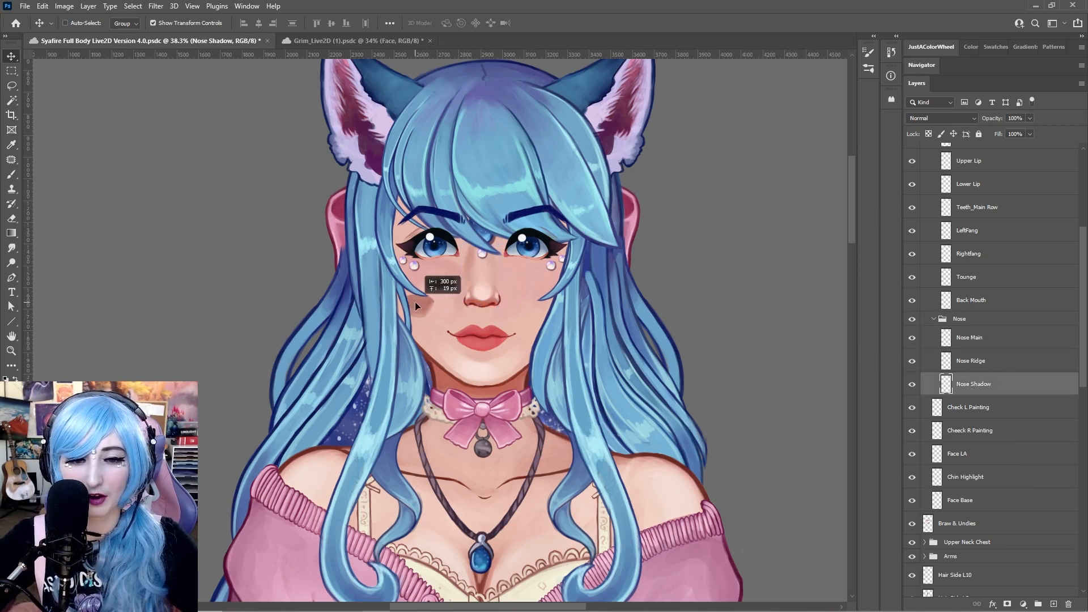
key(ctrl+z)
drag(484, 313, 243, 292)
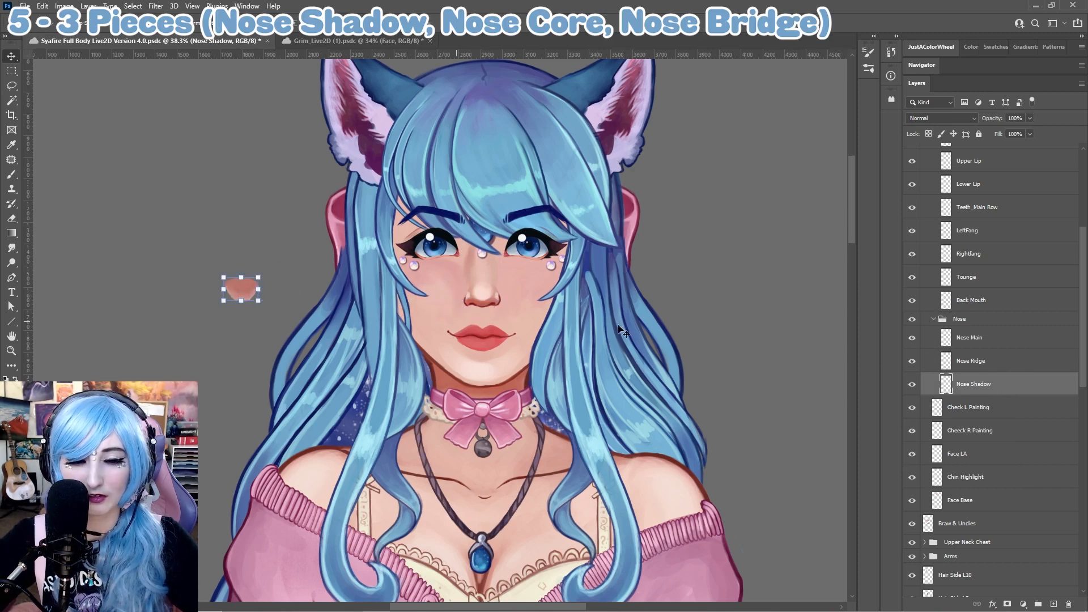
Move the Nose Main layer off the head to show the nose piece, then undo the move
click(1032, 368)
mouse_move(484, 278)
mouse_down()
mouse_move(354, 252)
mouse_move(277, 260)
mouse_move(502, 269)
mouse_move(492, 267)
mouse_move(502, 273)
mouse_move(494, 278)
mouse_up()
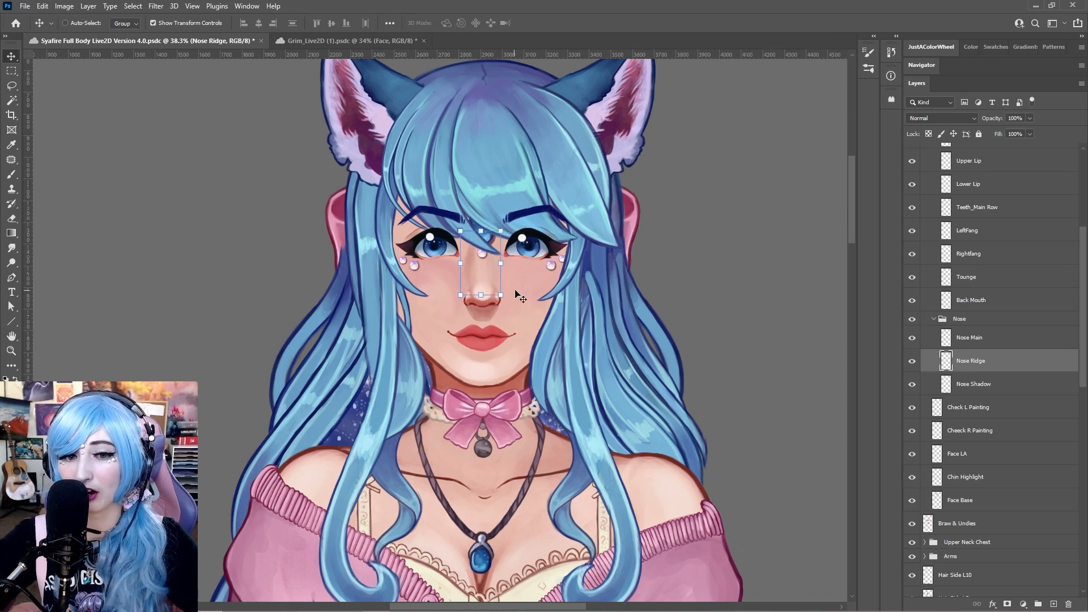
click(970, 337)
drag(496, 299, 215, 275)
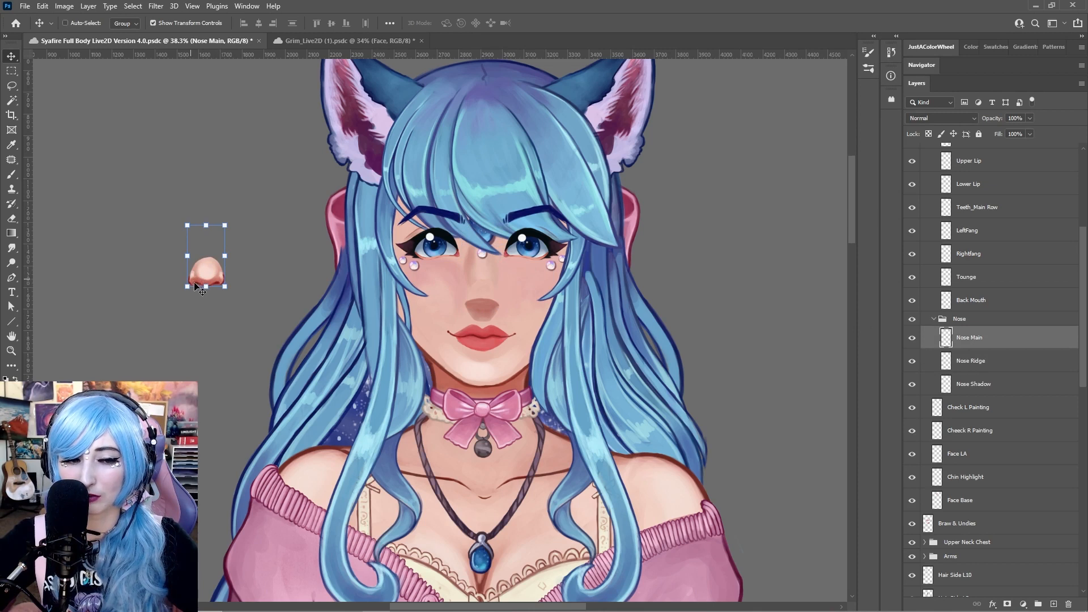
key(ctrl+z)
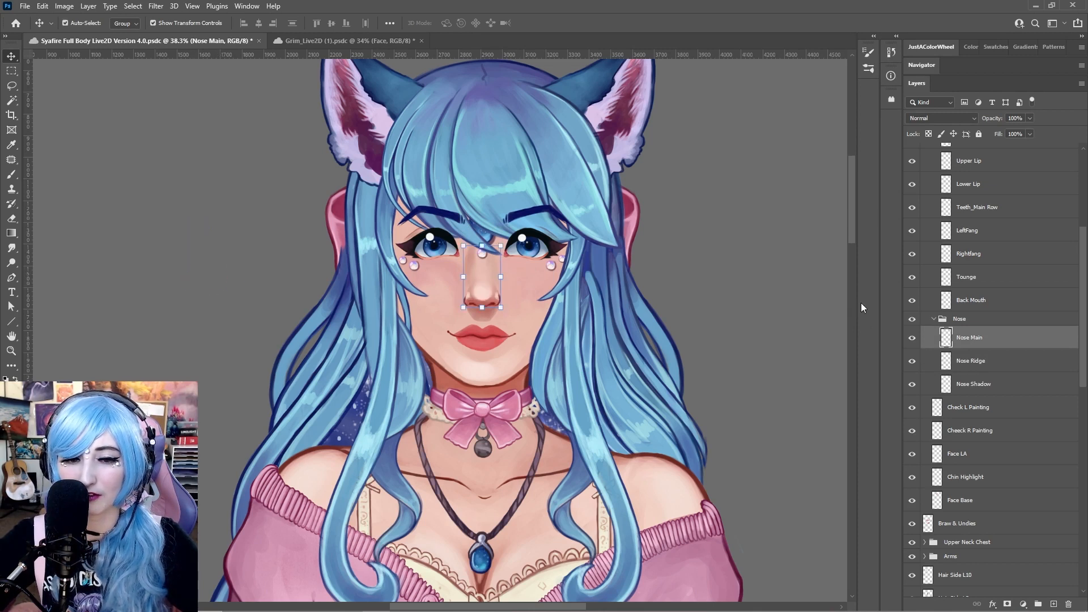
Review the layers in the Nose group and collapse the group
click(986, 322)
click(984, 340)
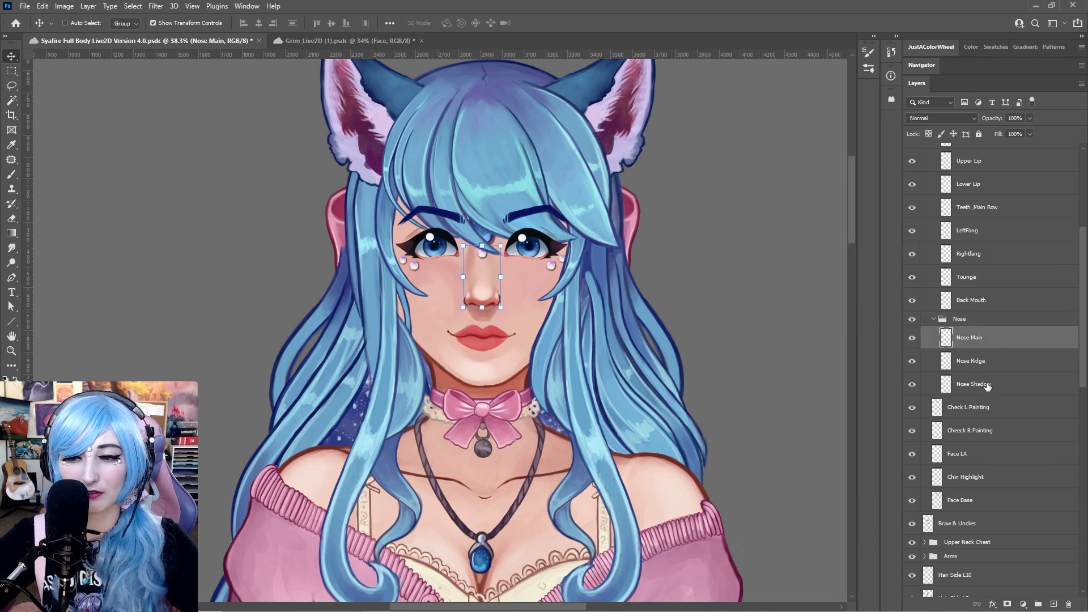
shift+click(988, 383)
click(934, 320)
click(996, 339)
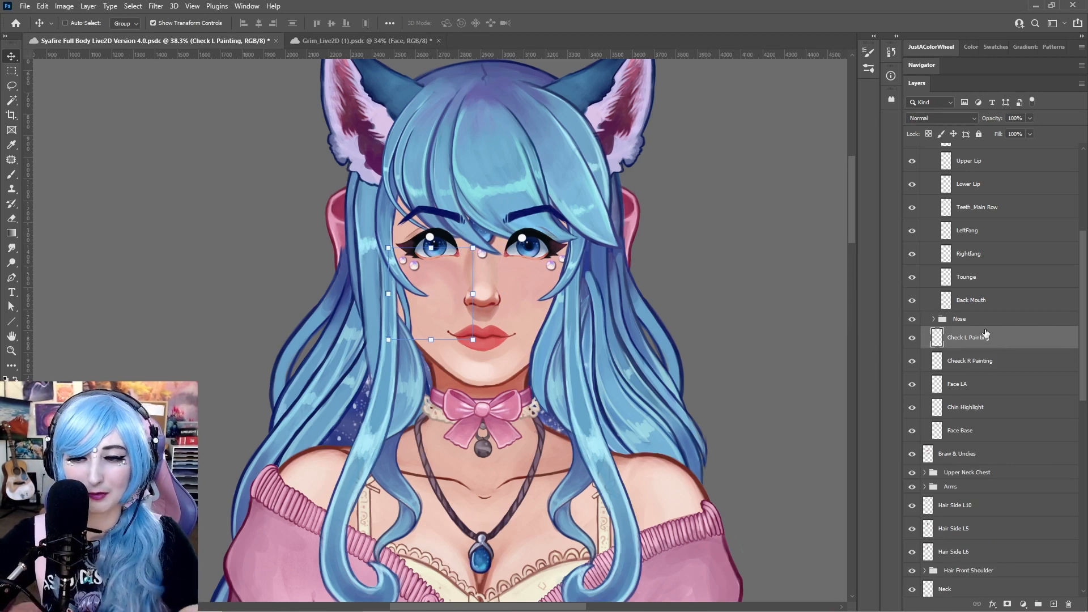
click(974, 321)
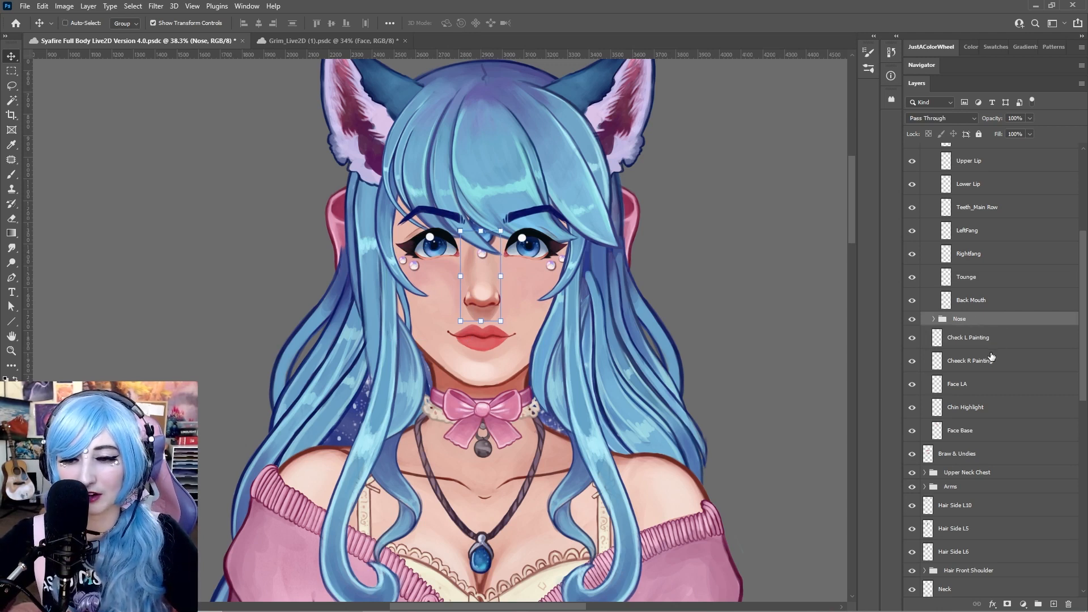
scroll(993, 356, up, 3)
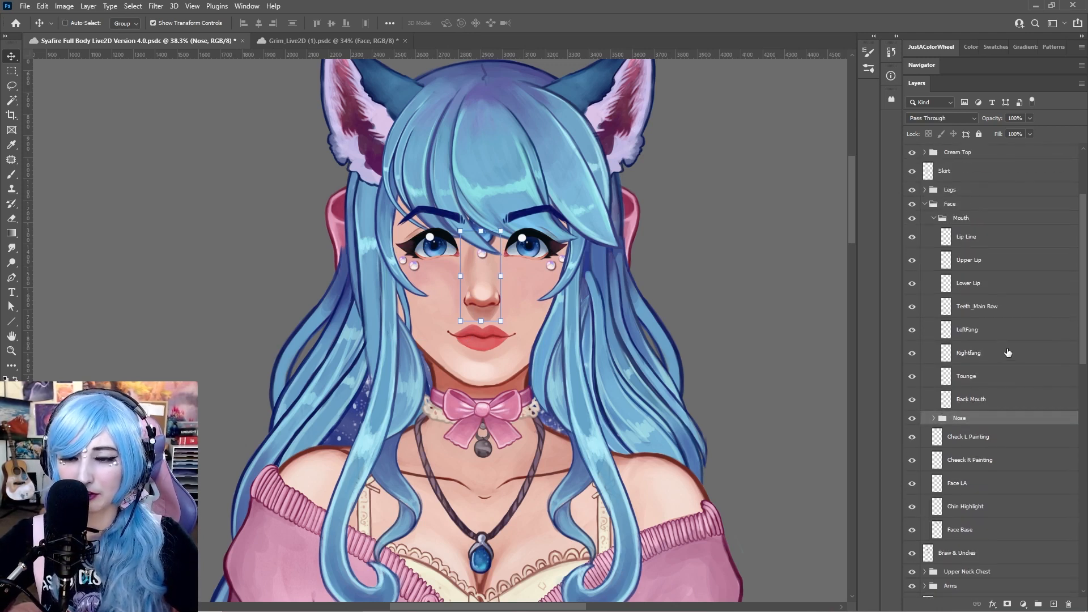
Move the Lip Line and Upper Lip layers of the Mouth group off the face to the left
click(965, 222)
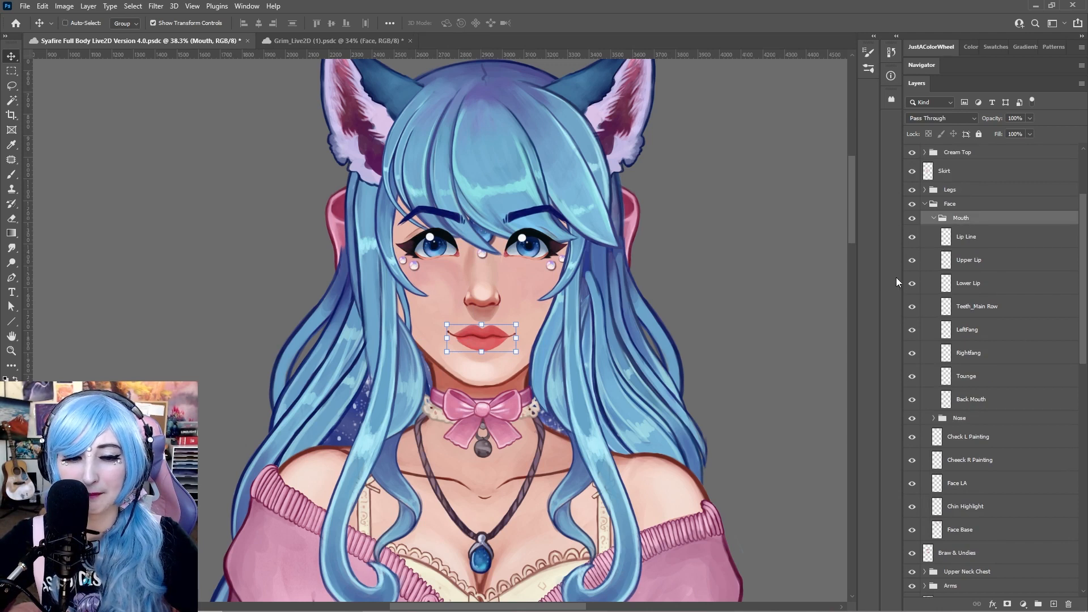
click(994, 241)
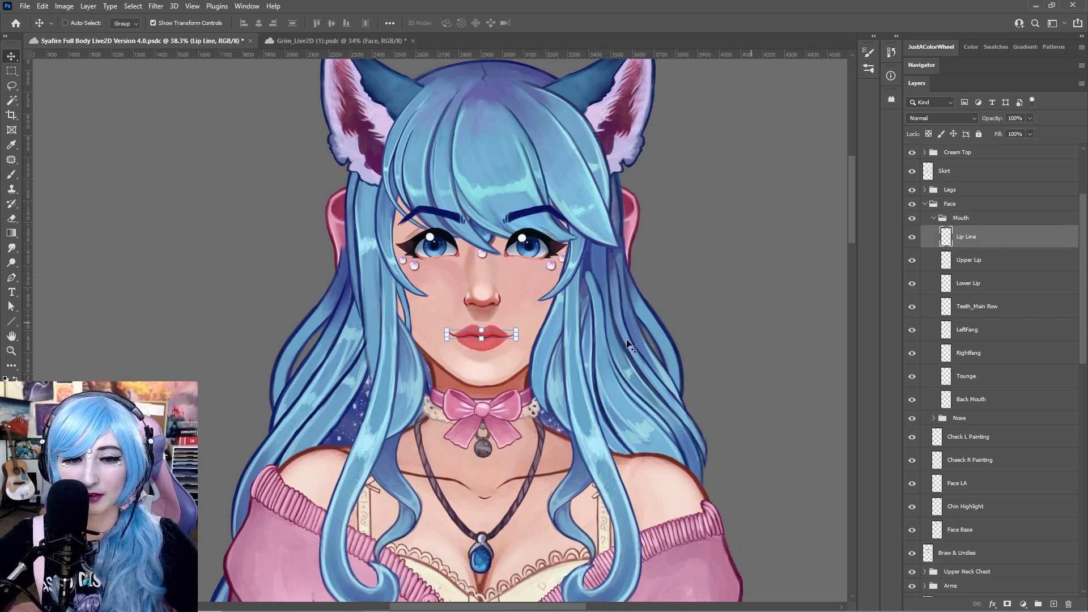
drag(495, 335, 263, 217)
key(ctrl+z)
click(968, 259)
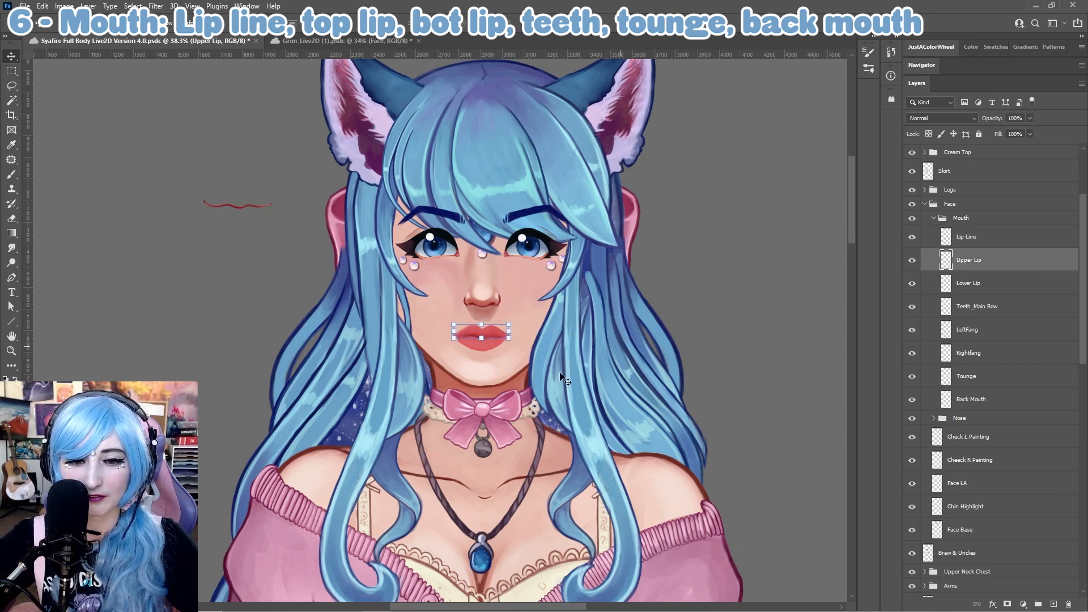
drag(490, 318, 250, 208)
Move the Lower Lip, Teeth_Main Row and LeftFang layers out beside the separated lips
key(alt+[)
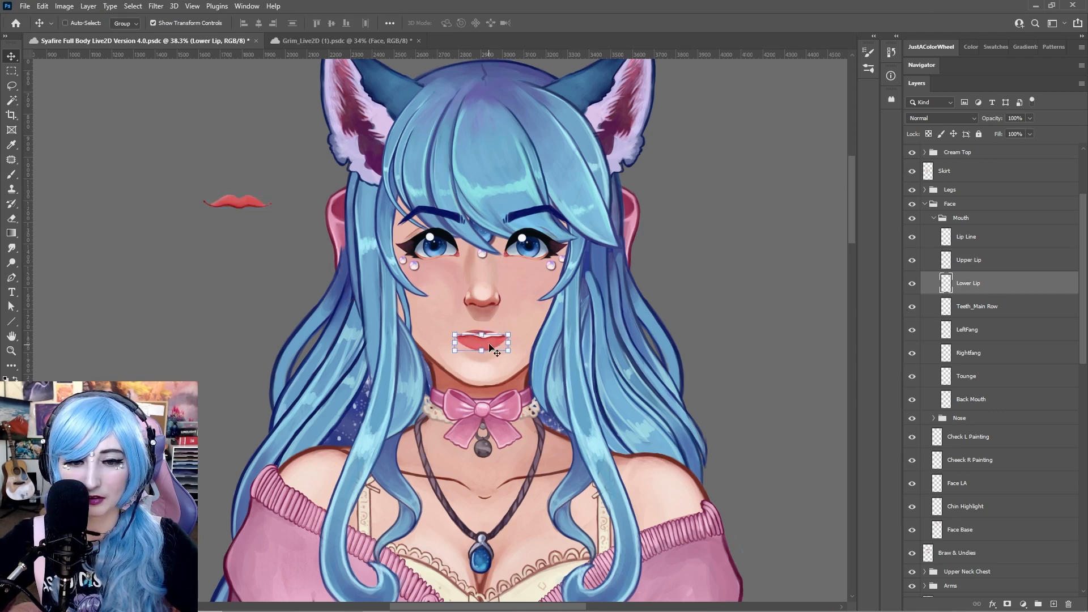
drag(491, 347, 232, 227)
key(alt+[)
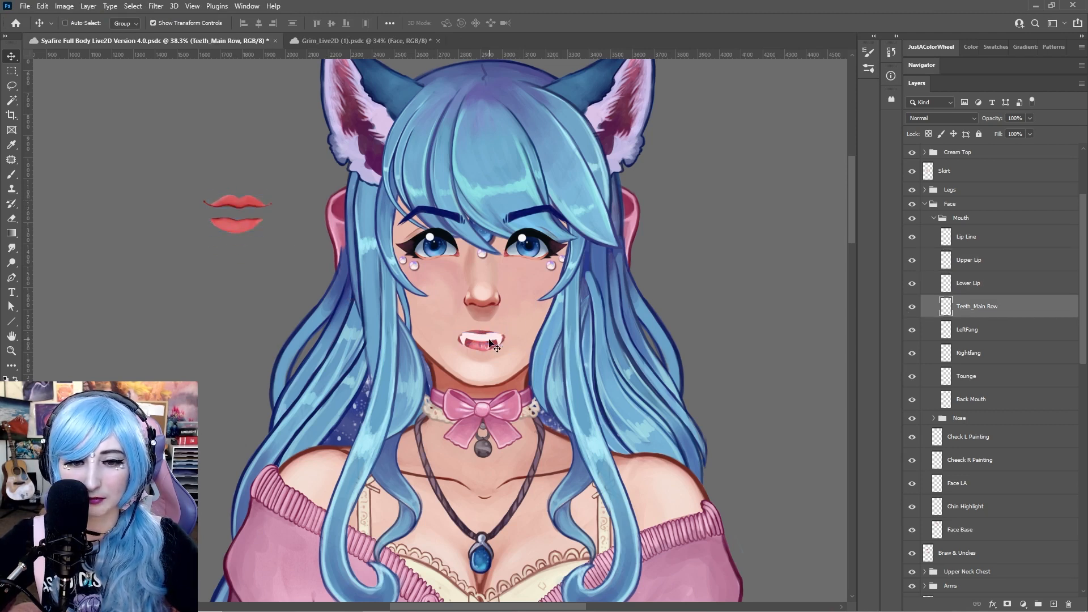
drag(490, 343, 240, 211)
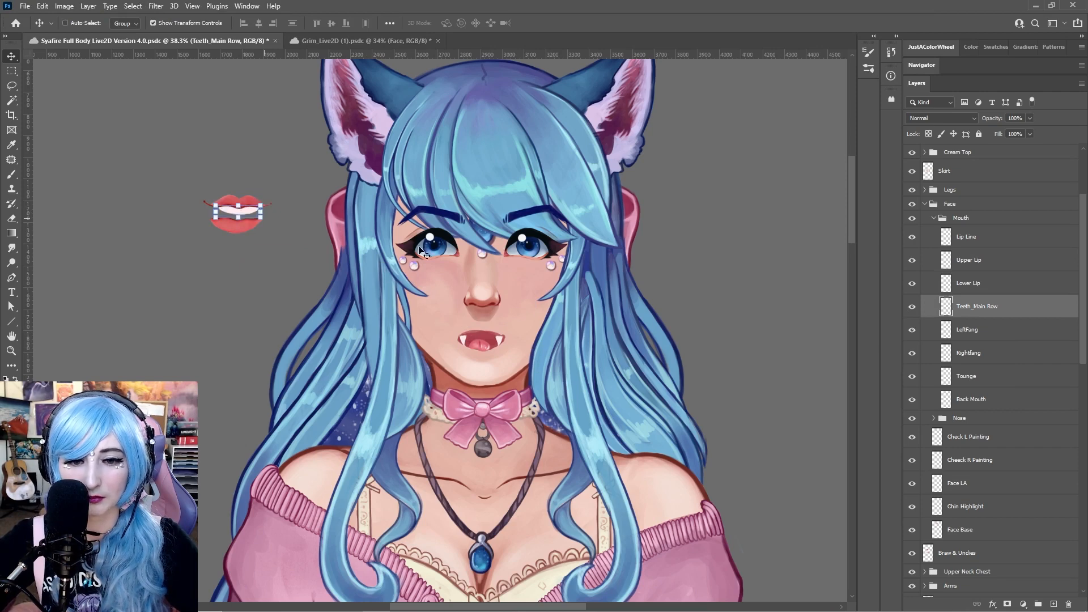
click(1019, 335)
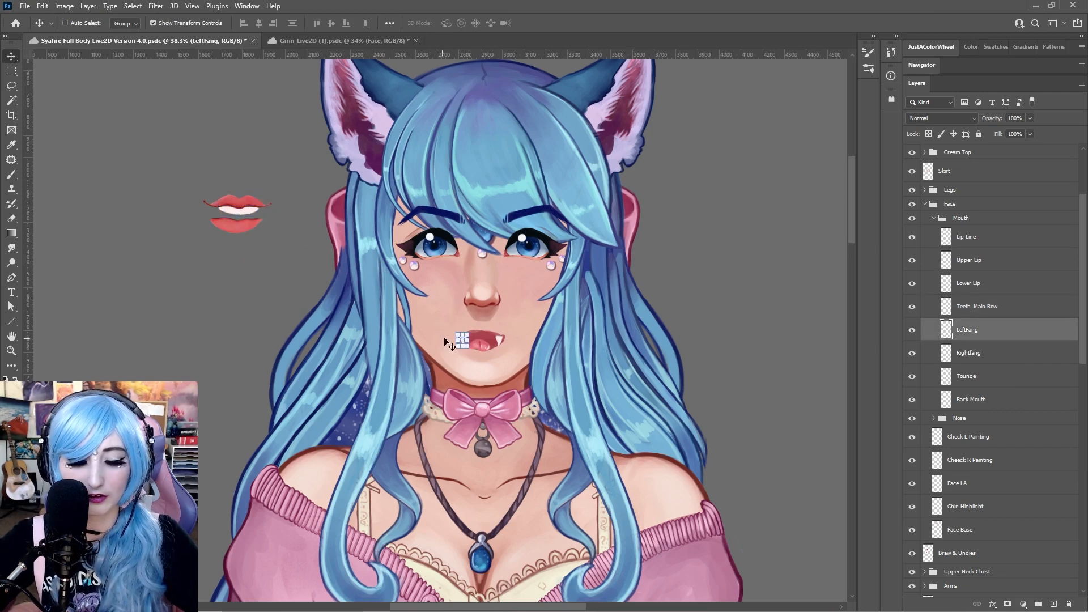
scroll(464, 339, up, 4)
drag(492, 358, 67, 130)
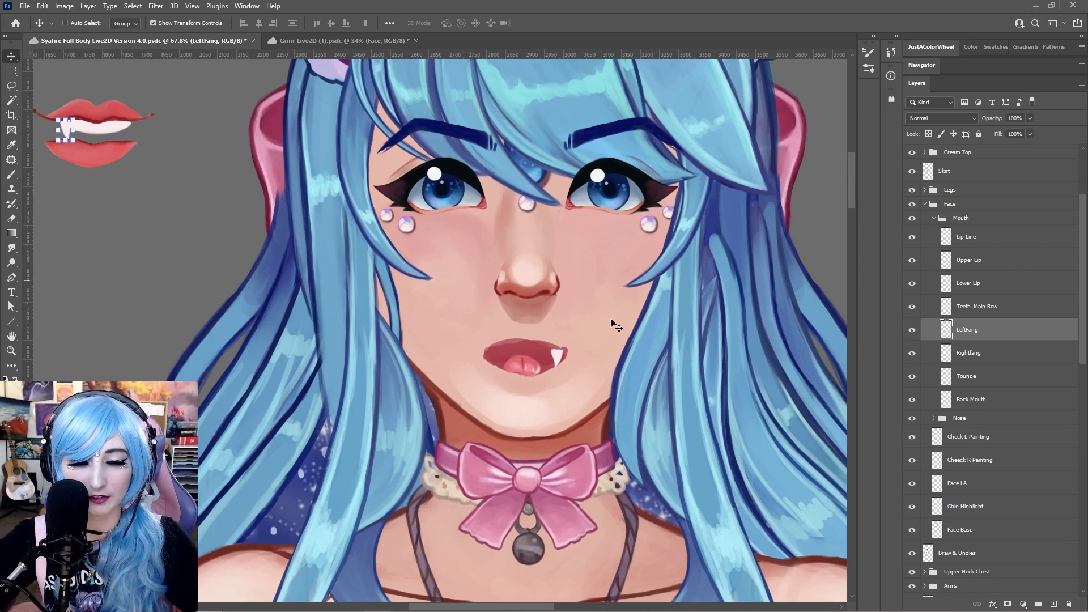
Move the Rightfang and Tounge layers into the separated mouth assembly beside the head
click(1003, 352)
drag(558, 352, 128, 132)
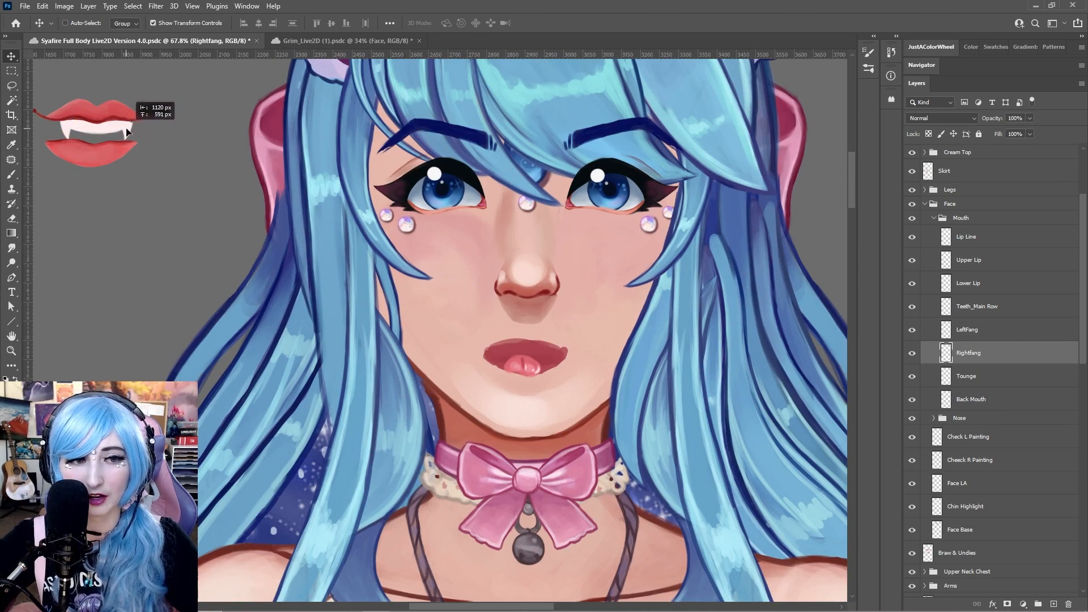
drag(127, 132, 127, 132)
click(995, 379)
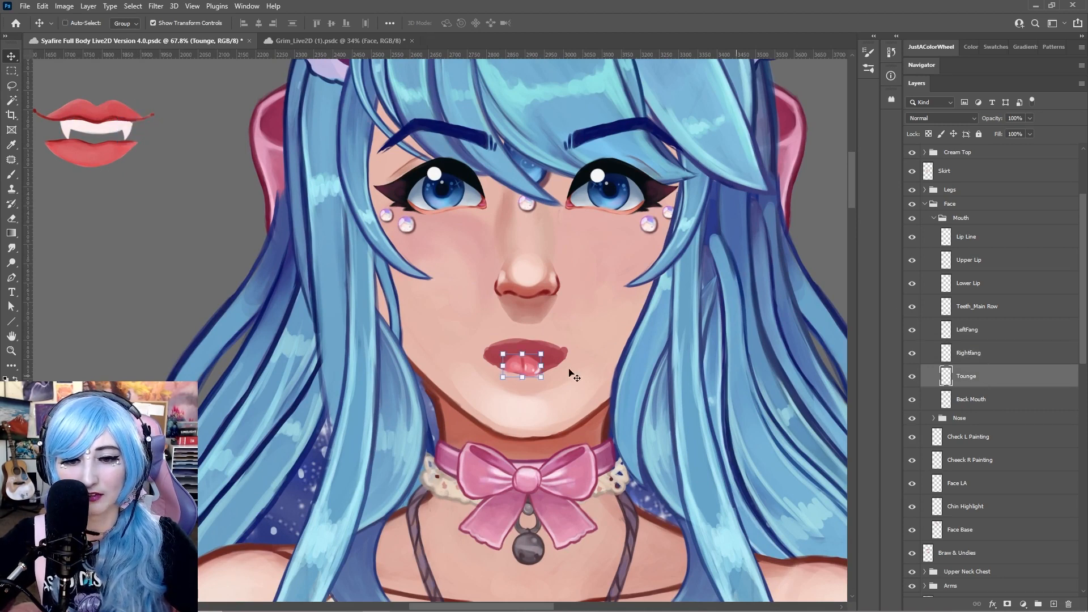
drag(572, 374, 104, 136)
Nudge the Back Mouth layer, move the tongue lower, and undo the tongue move
click(975, 399)
mouse_move(508, 352)
mouse_down()
mouse_move(195, 160)
mouse_move(563, 334)
mouse_move(400, 339)
mouse_move(132, 163)
mouse_move(525, 356)
mouse_up()
click(949, 376)
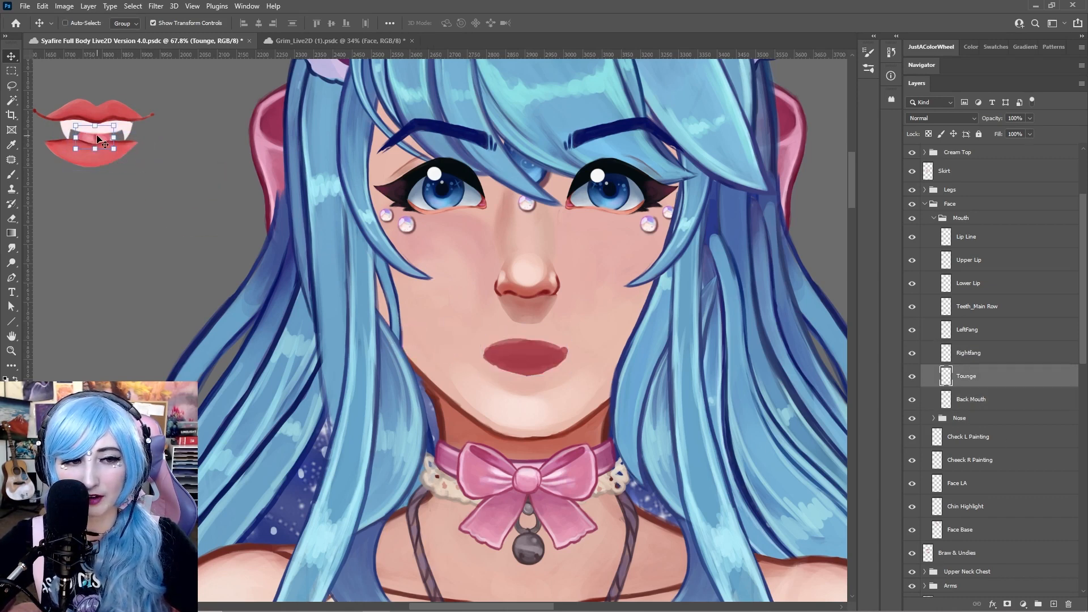
drag(98, 139, 161, 203)
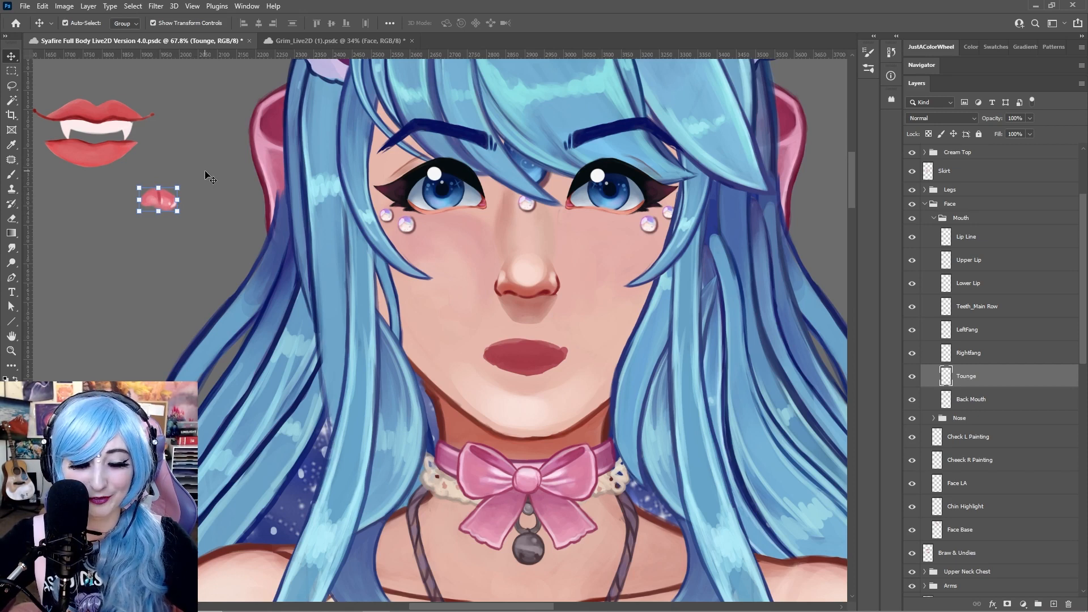
key(ctrl+z)
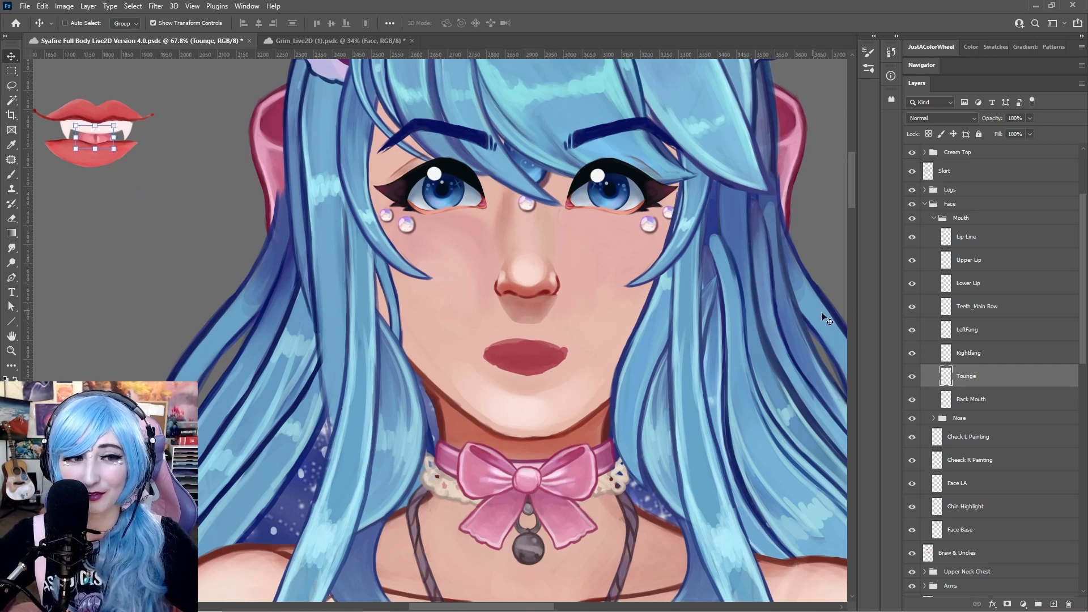
Undo the mouth piece moves so the lips, teeth and tongue return to the face
click(1006, 398)
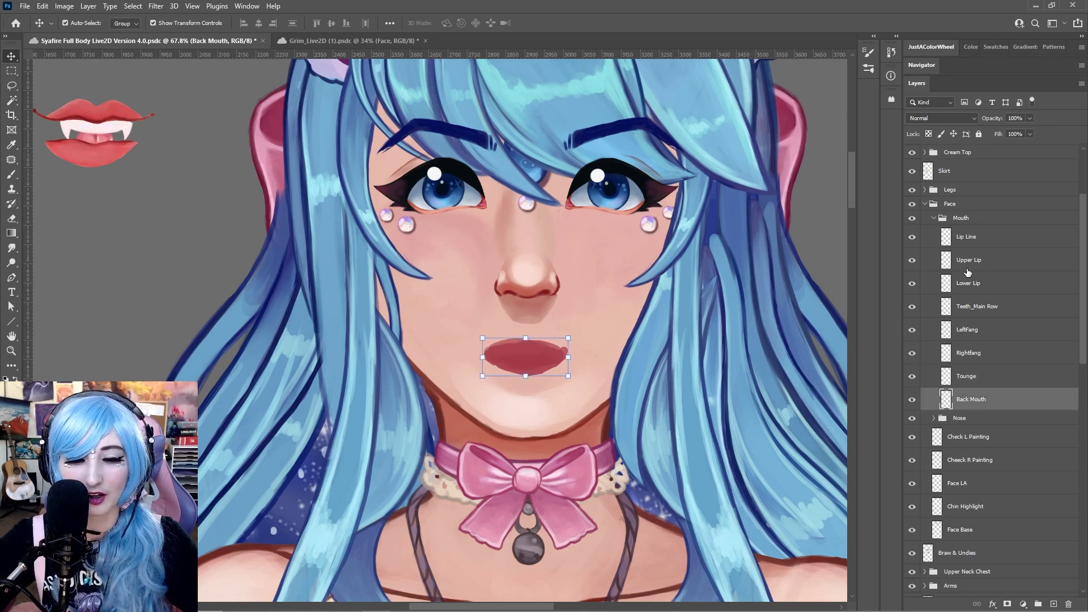
key(ctrl+z)
key(ctrl+z)
key(ctrl+z)
key(ctrl+z)
key(ctrl+z)
key(ctrl+z)
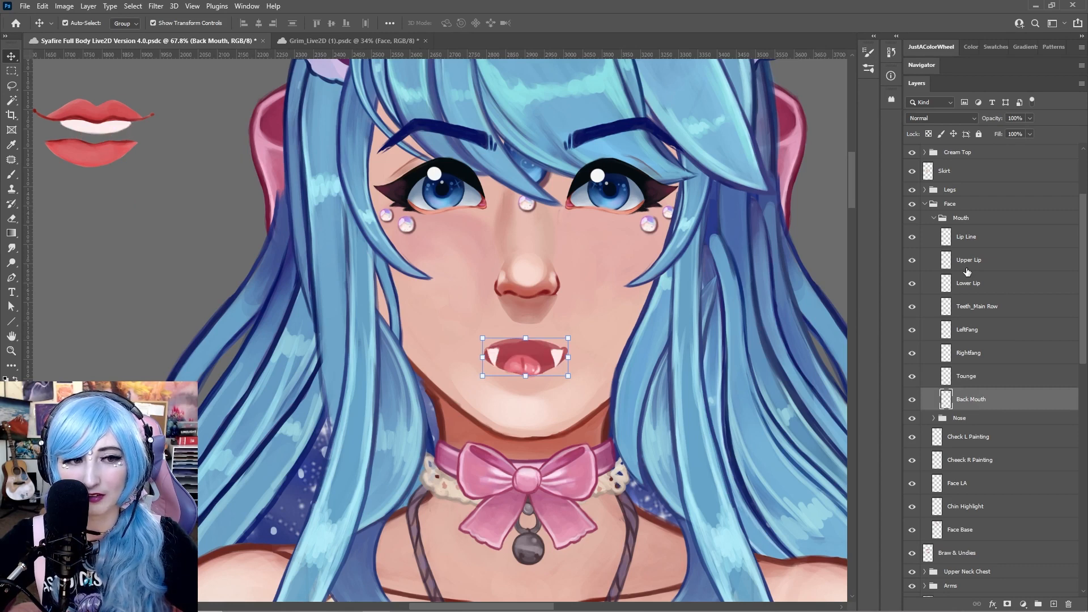
key(ctrl+z)
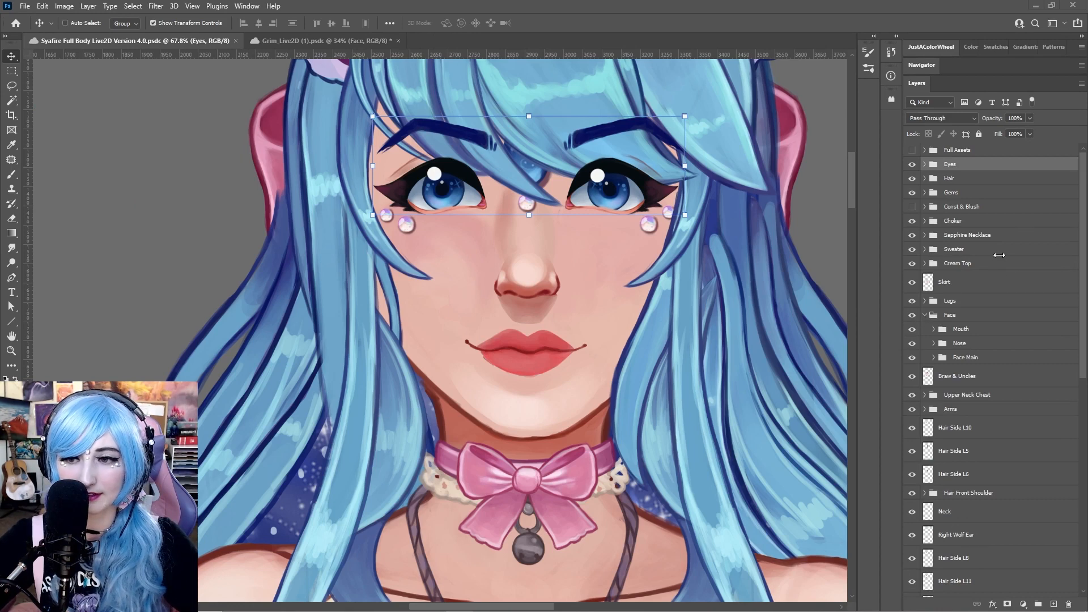
Collapse the Face group, open the Eyes and Eye R groups to review their layers, and save the document
click(960, 328)
click(957, 316)
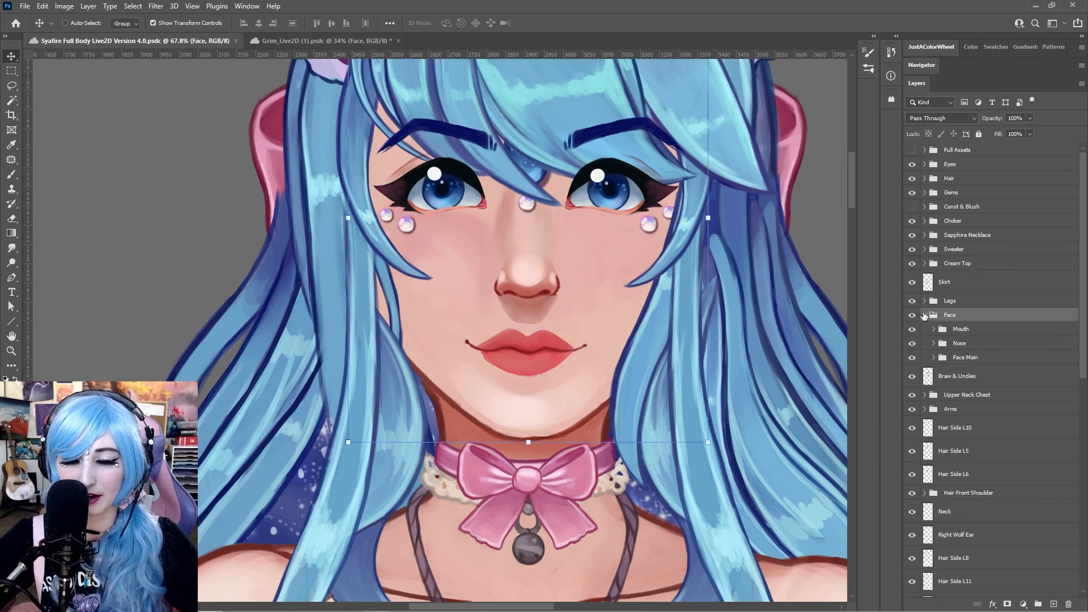
click(924, 315)
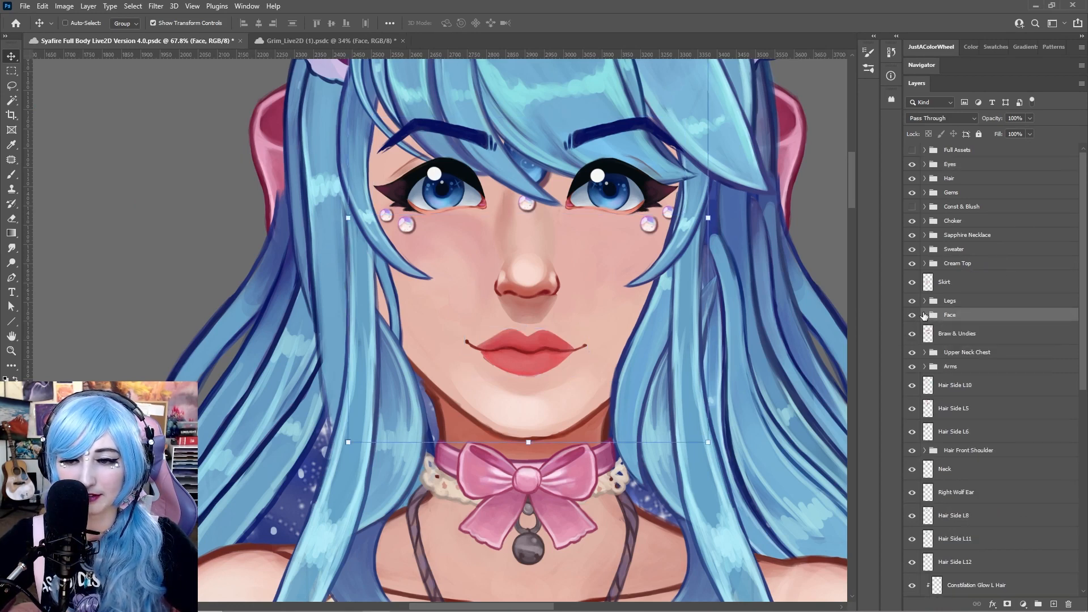
click(962, 179)
click(958, 164)
click(924, 164)
click(962, 179)
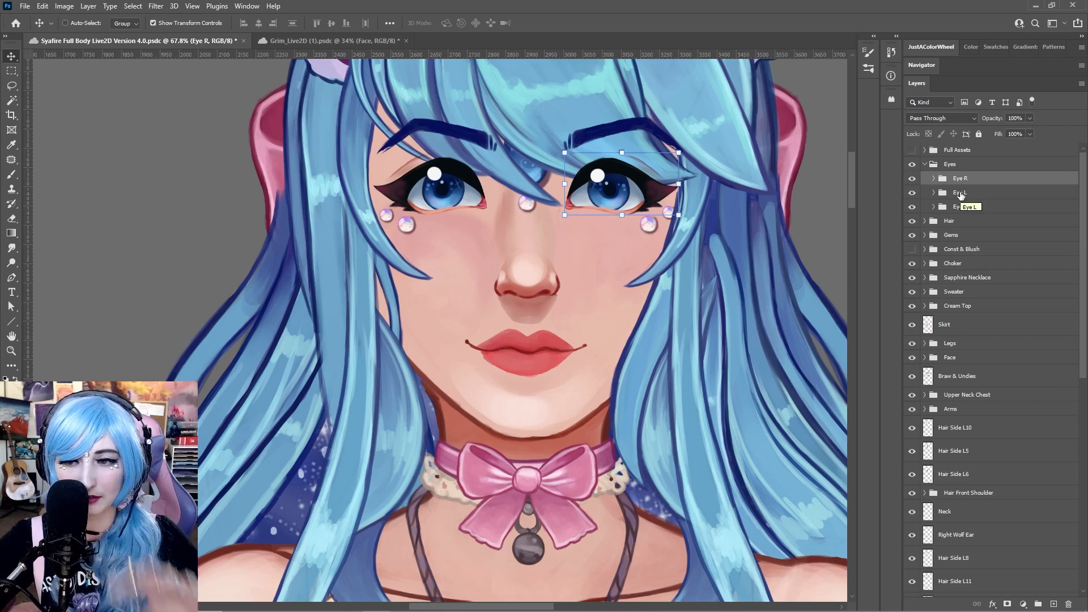
click(933, 179)
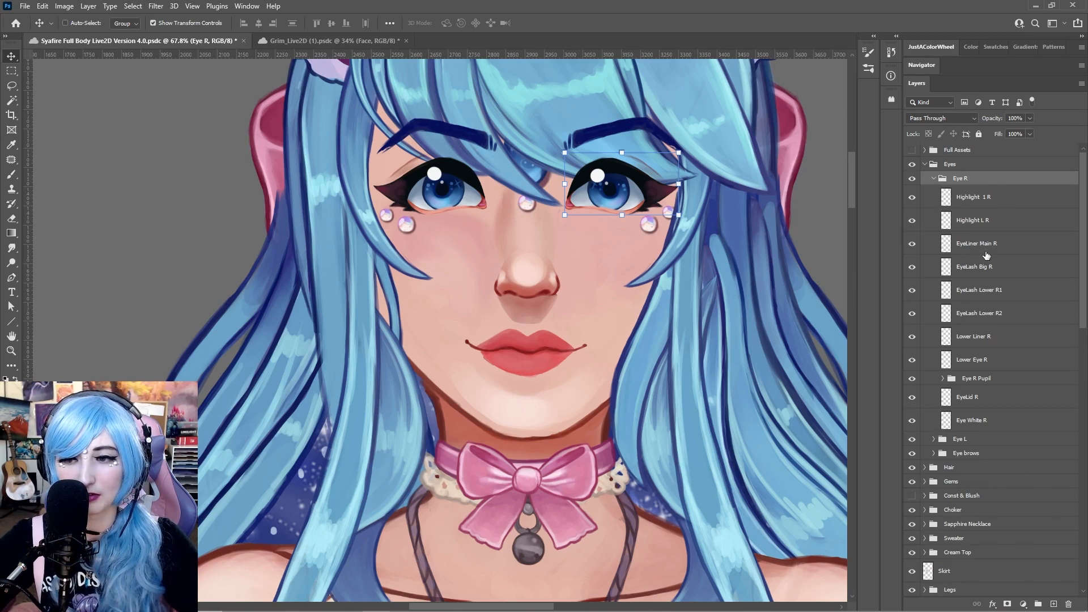
key(ctrl+s)
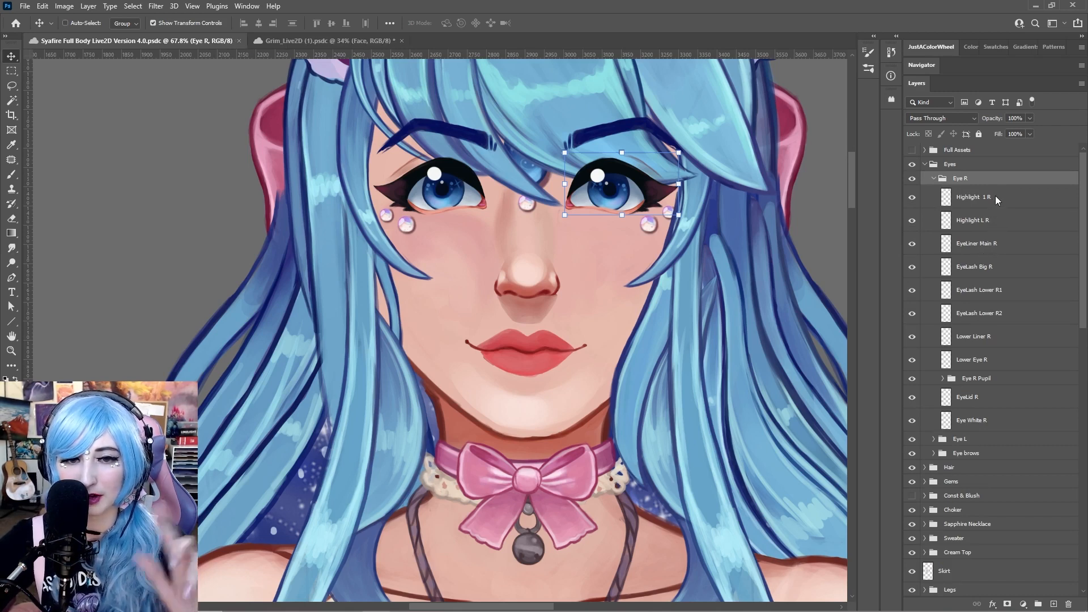
Move the Highlight 1 L layer of the Eye L group off the eye and undo the move
click(995, 197)
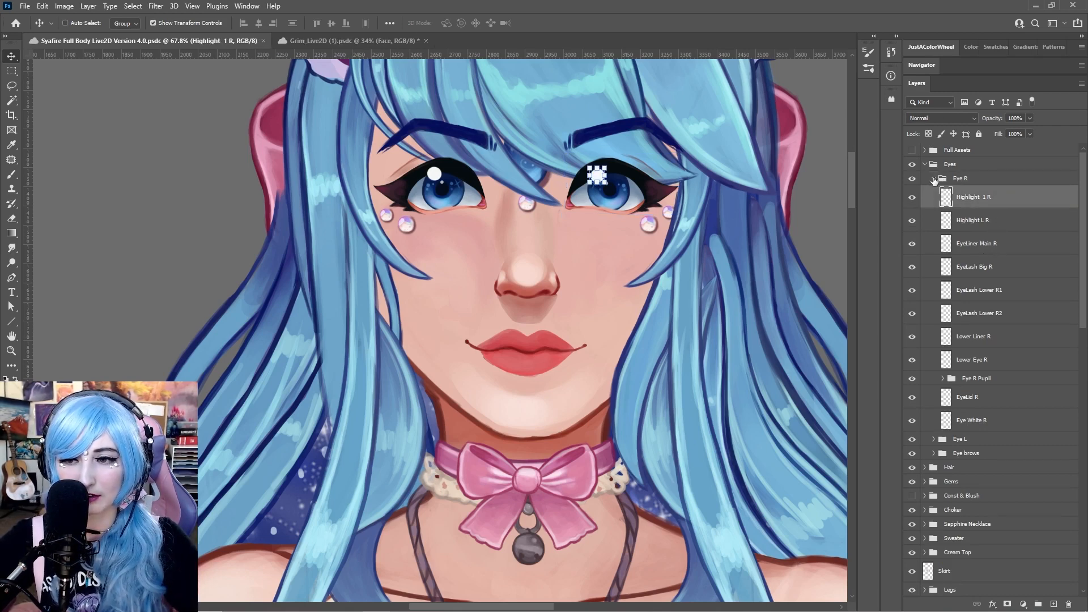
click(934, 179)
click(934, 193)
click(968, 210)
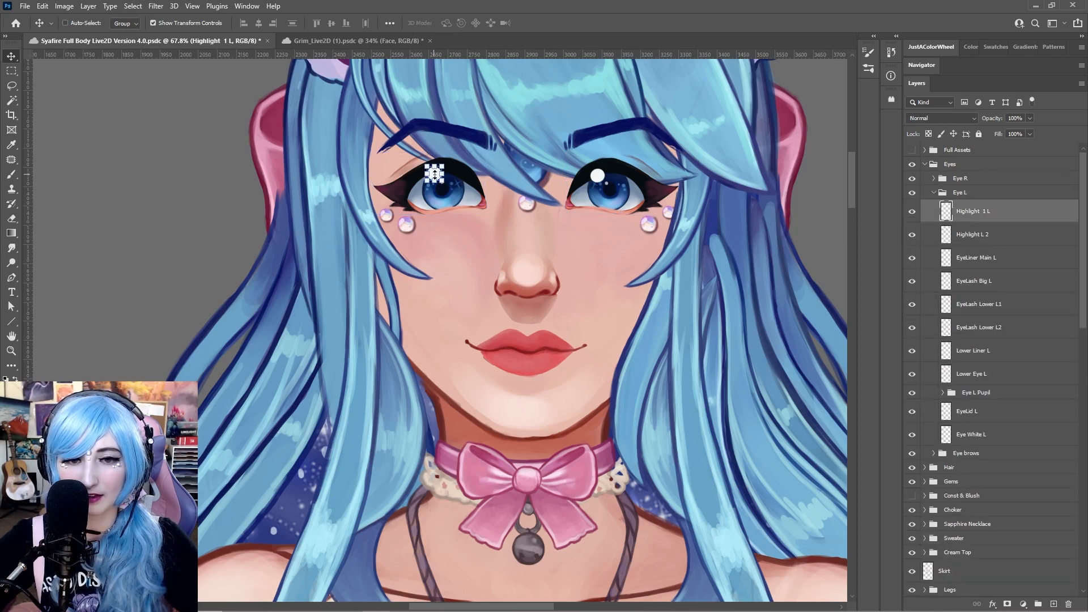
drag(435, 175, 183, 147)
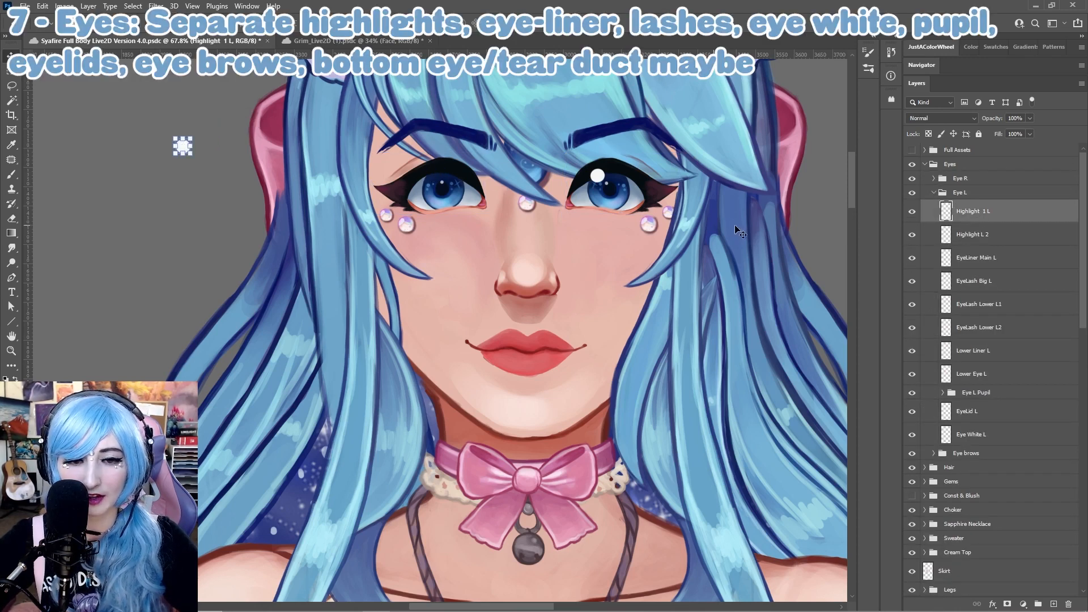
key(ctrl+z)
Move both left-eye highlight layers off the eye together, then undo the move
click(1011, 238)
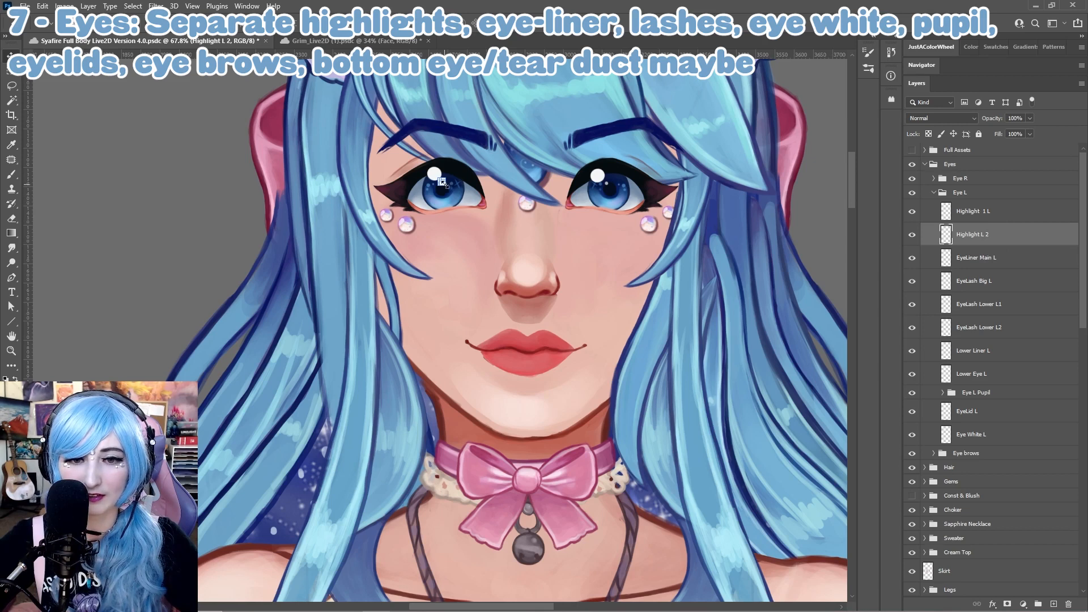
shift+click(1003, 215)
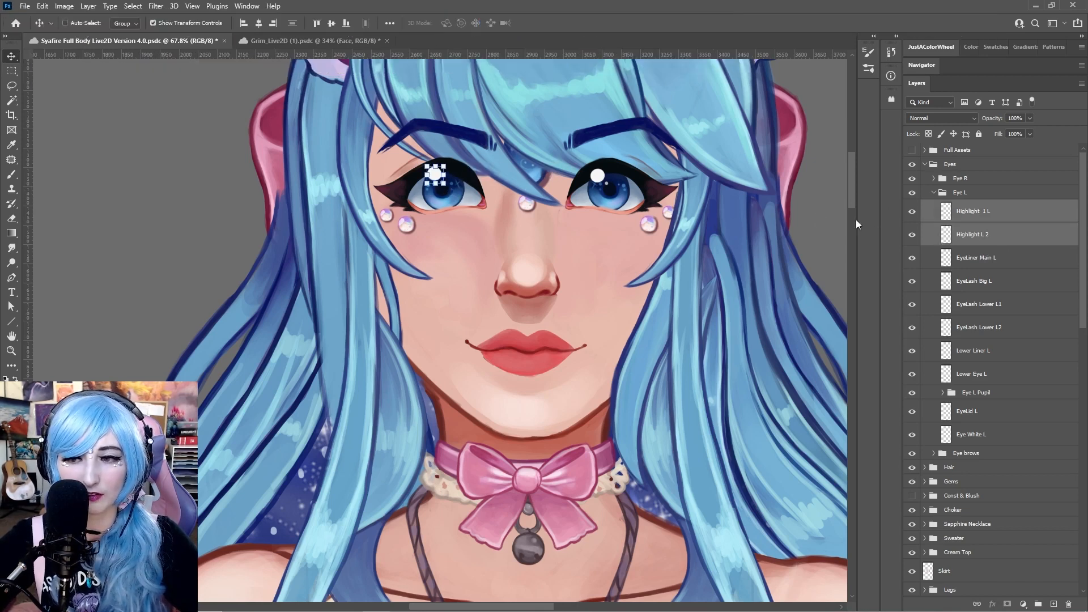
drag(442, 174, 147, 149)
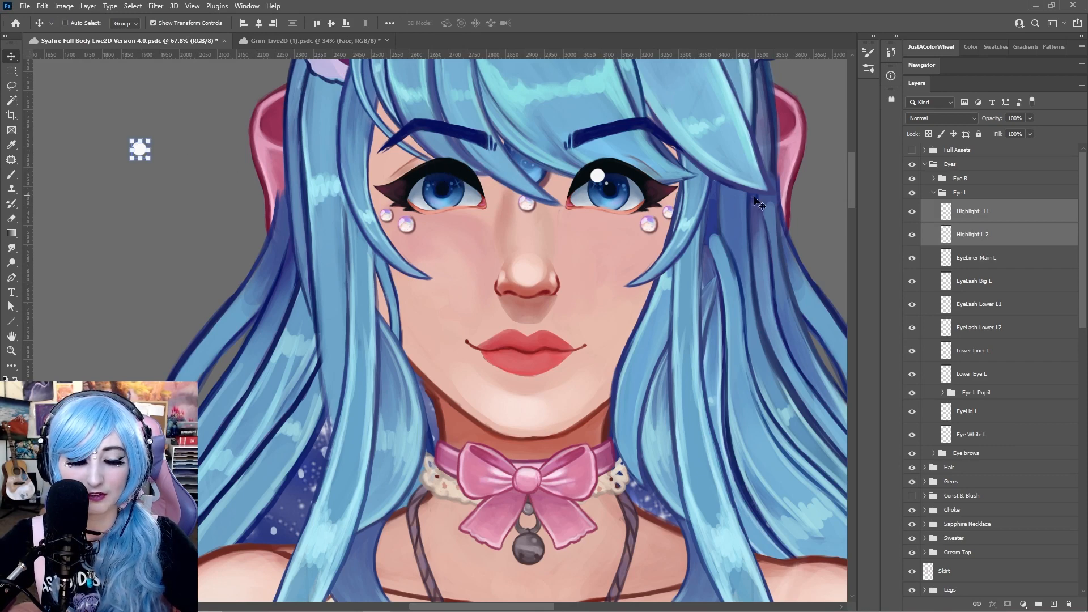
click(1015, 258)
key(ctrl+z)
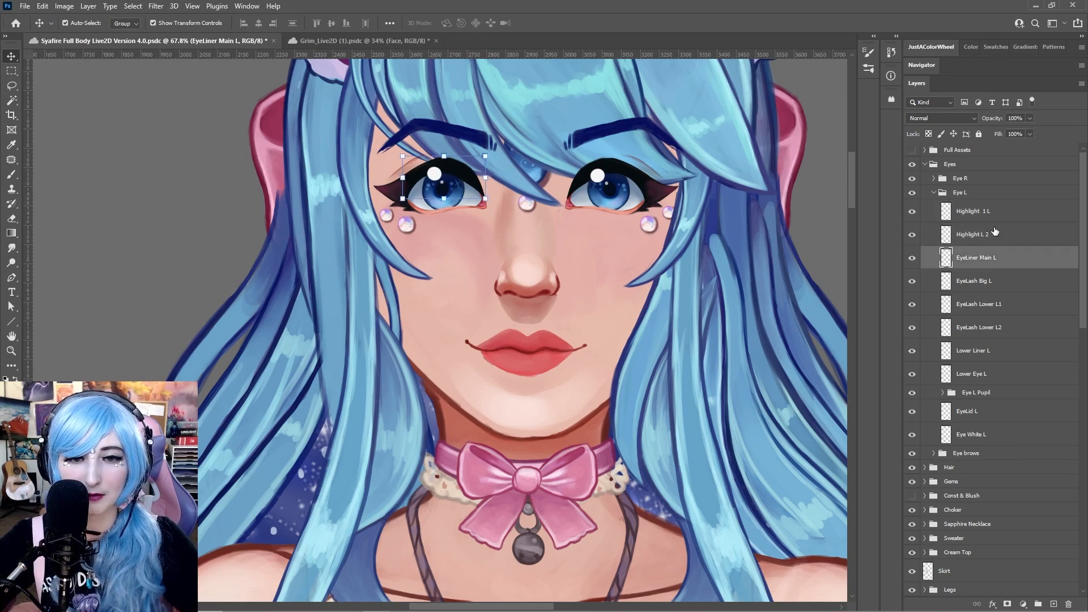
Move the EyeLiner Main L and left-eye eyelash layers off the eye, then undo all the moves
click(911, 259)
click(911, 259)
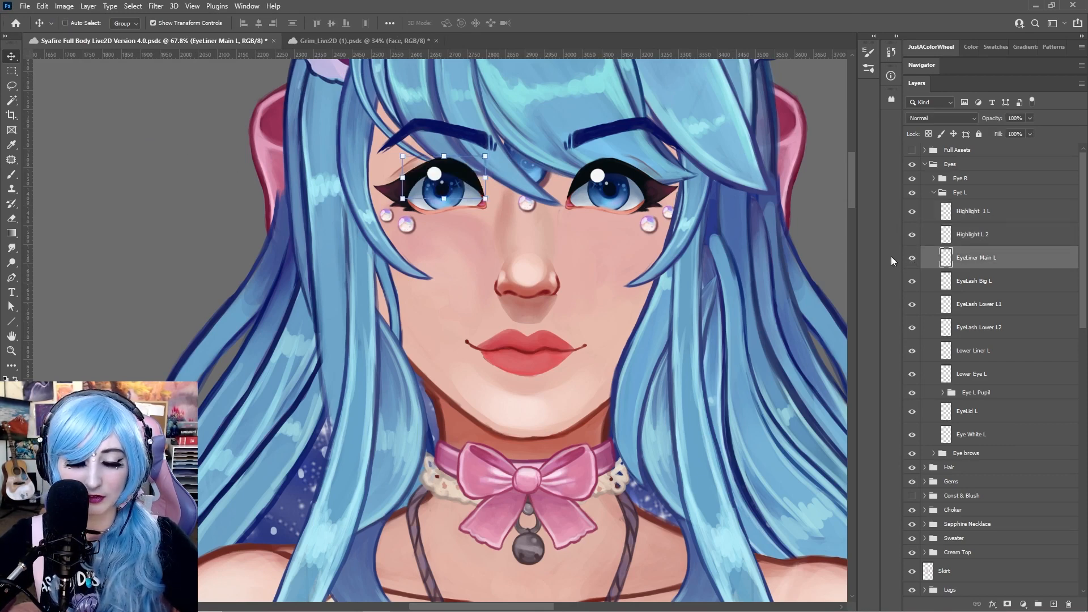
drag(440, 215, 136, 148)
click(1006, 283)
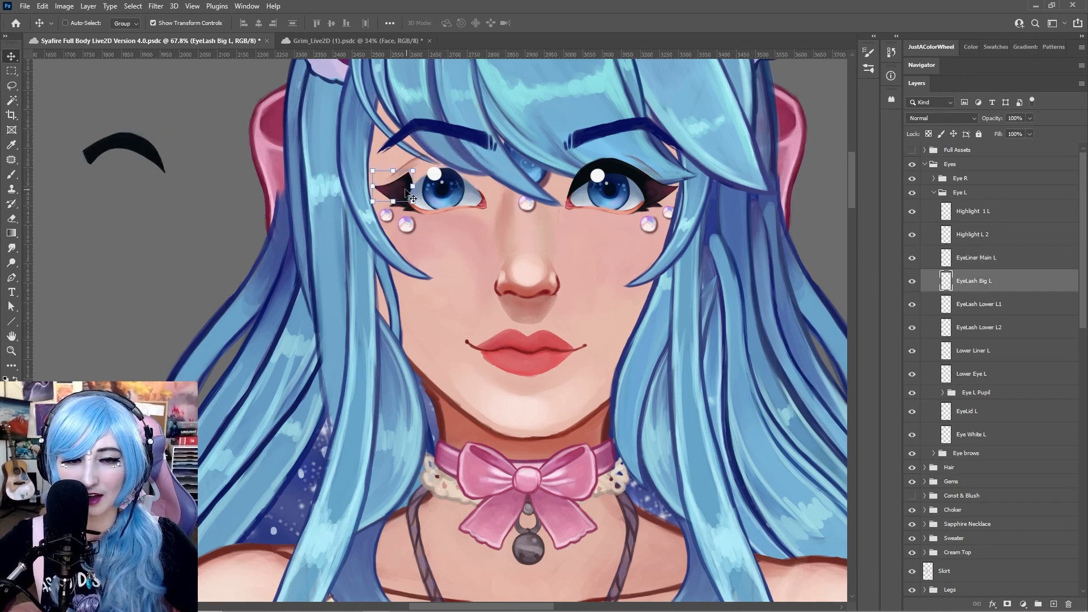
drag(389, 182, 78, 169)
click(977, 304)
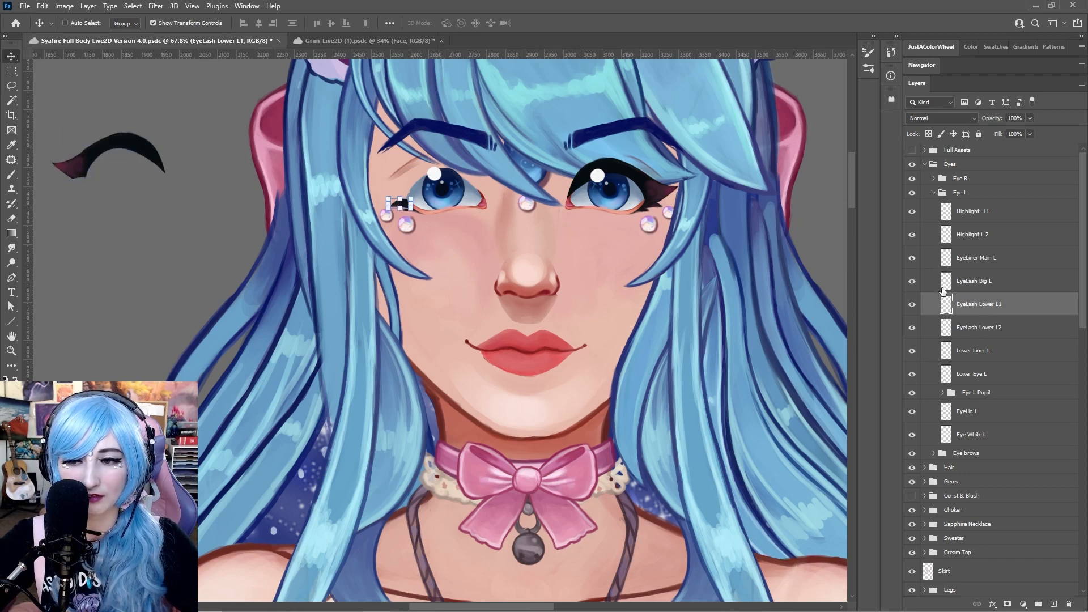
click(977, 324)
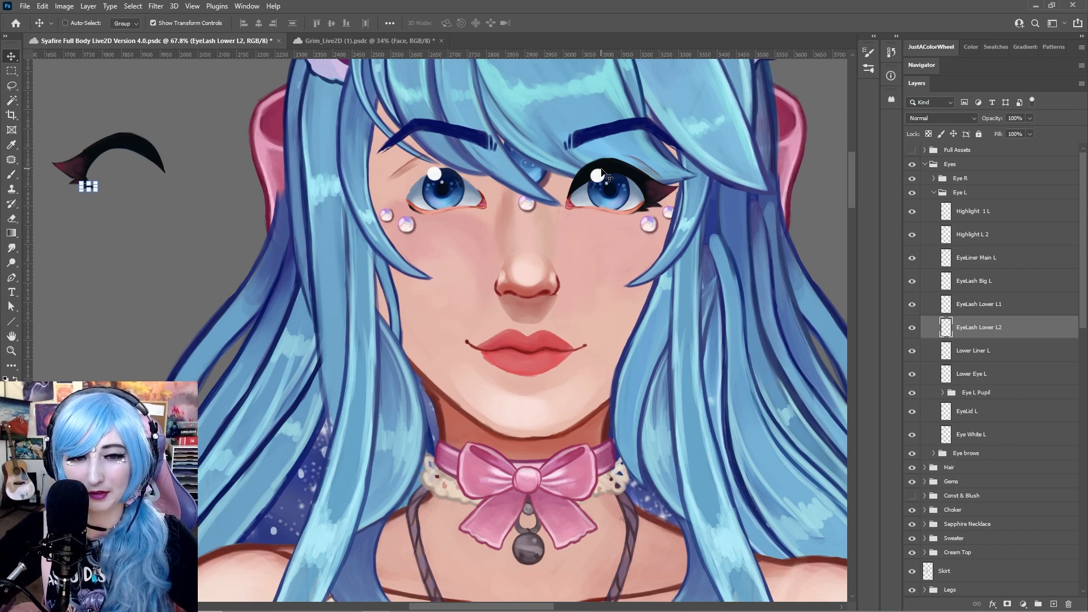
key(ctrl+z)
key(ctrl+z)
key(ctrl+z)
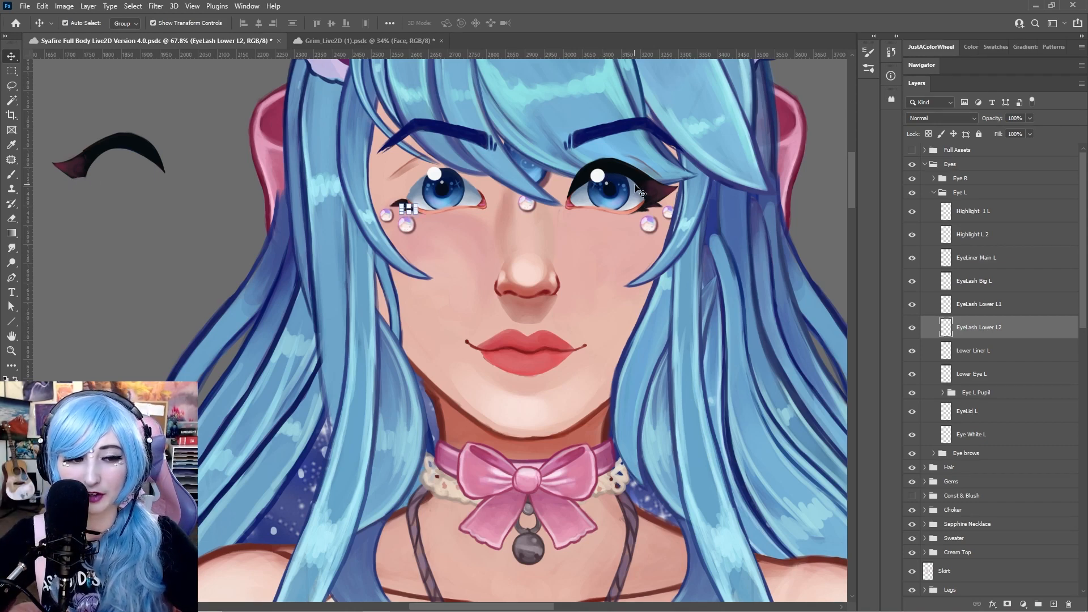
key(ctrl+z)
Move the Lower Liner L layer off the left eye and undo the move
ctrl+click(408, 209)
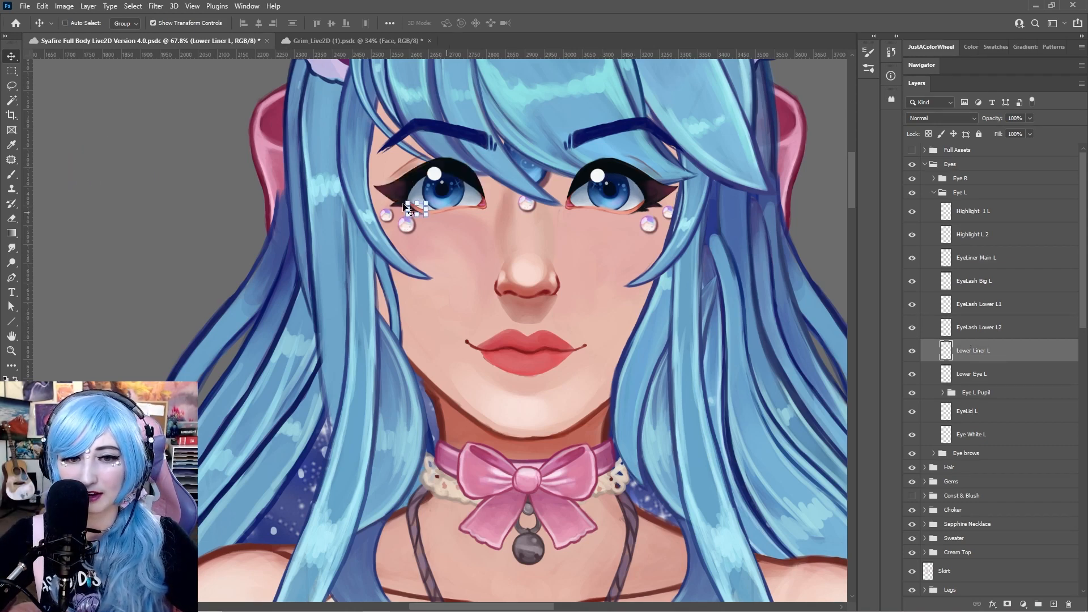
drag(422, 215, 449, 242)
key(ctrl+z)
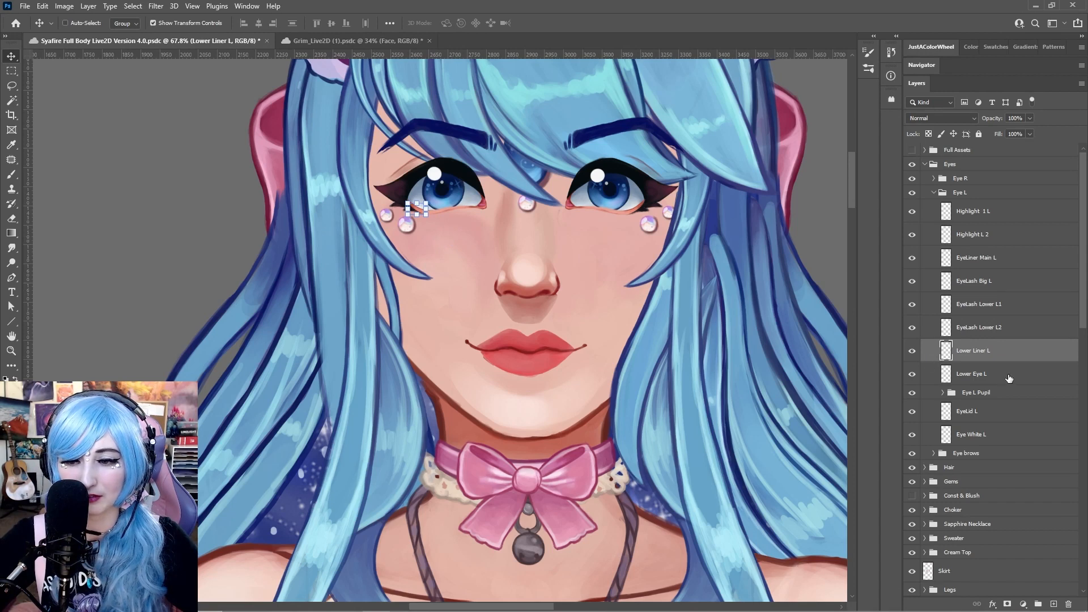
Select the Lower Eye L layer, then expand the Eye L Pupil group and review its pupil layers
click(1008, 375)
mouse_move(458, 216)
mouse_down()
mouse_move(295, 209)
mouse_move(167, 156)
mouse_move(161, 165)
mouse_move(432, 224)
mouse_move(37, 170)
mouse_move(401, 193)
mouse_up()
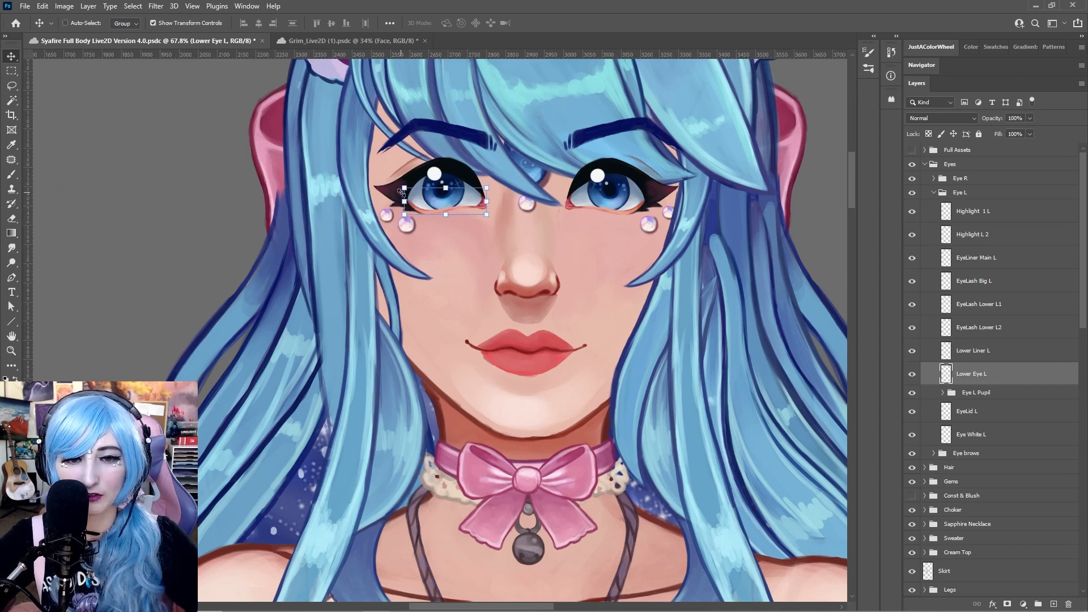
click(976, 392)
scroll(975, 379, down, 1)
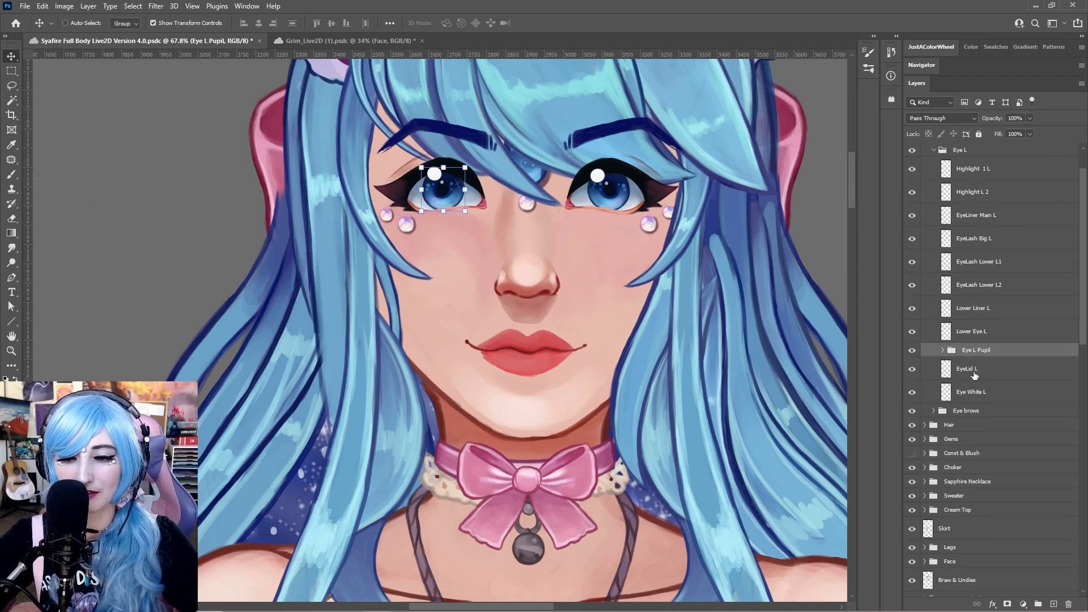
click(944, 350)
click(1001, 384)
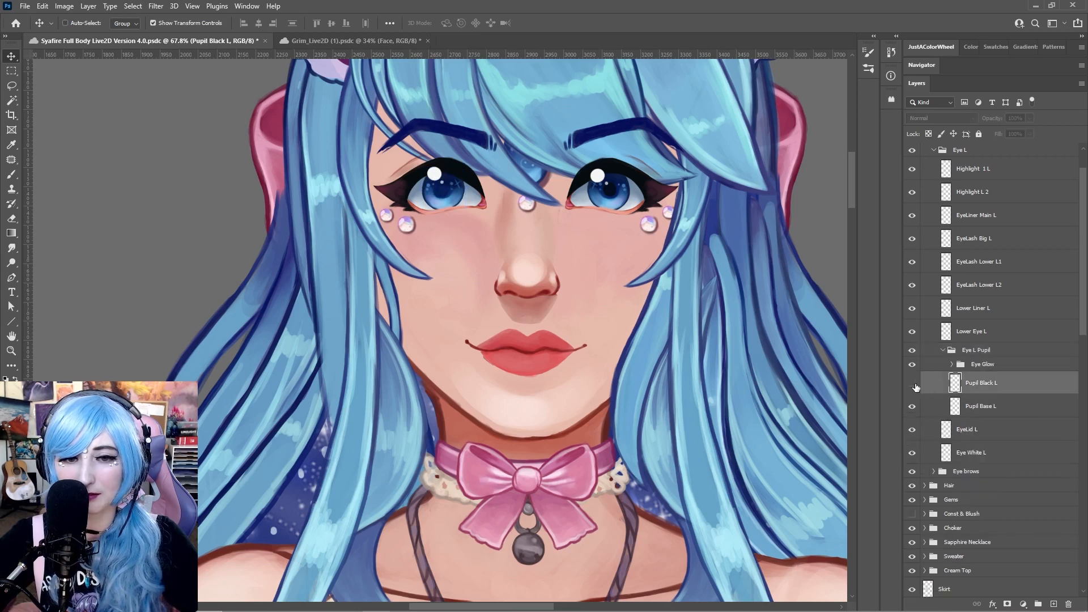
click(993, 409)
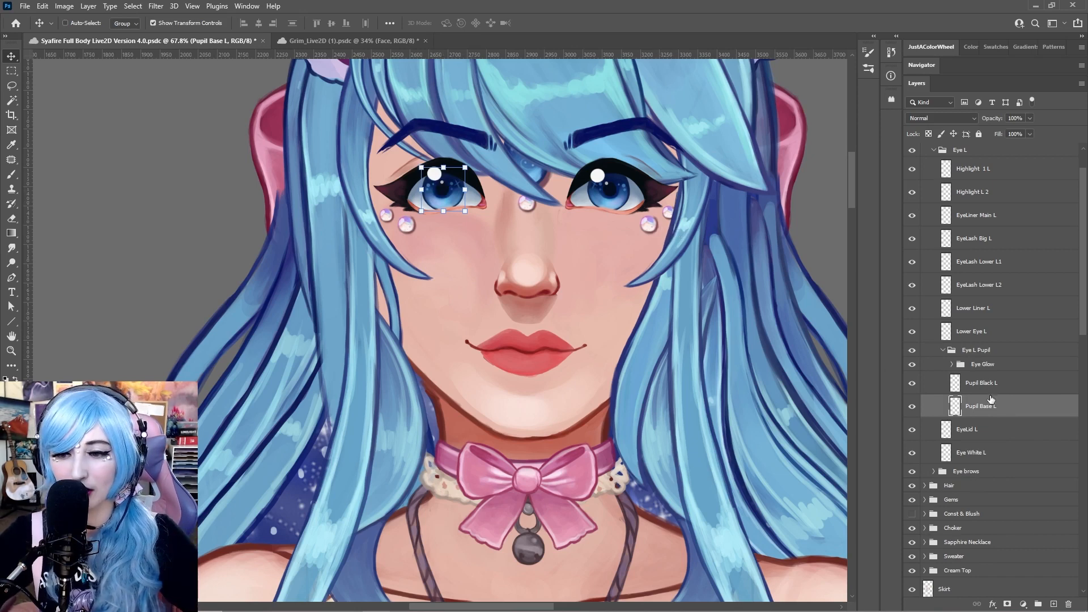
Expand the Eye Glow group, move the Starlight L 1 layer off the eye, and undo the move
mouse_move(452, 205)
mouse_down()
mouse_move(431, 205)
mouse_move(469, 199)
mouse_move(437, 196)
mouse_move(459, 173)
mouse_move(456, 198)
mouse_move(448, 190)
mouse_move(433, 204)
mouse_move(466, 207)
mouse_move(465, 190)
mouse_move(453, 200)
mouse_move(460, 212)
mouse_up()
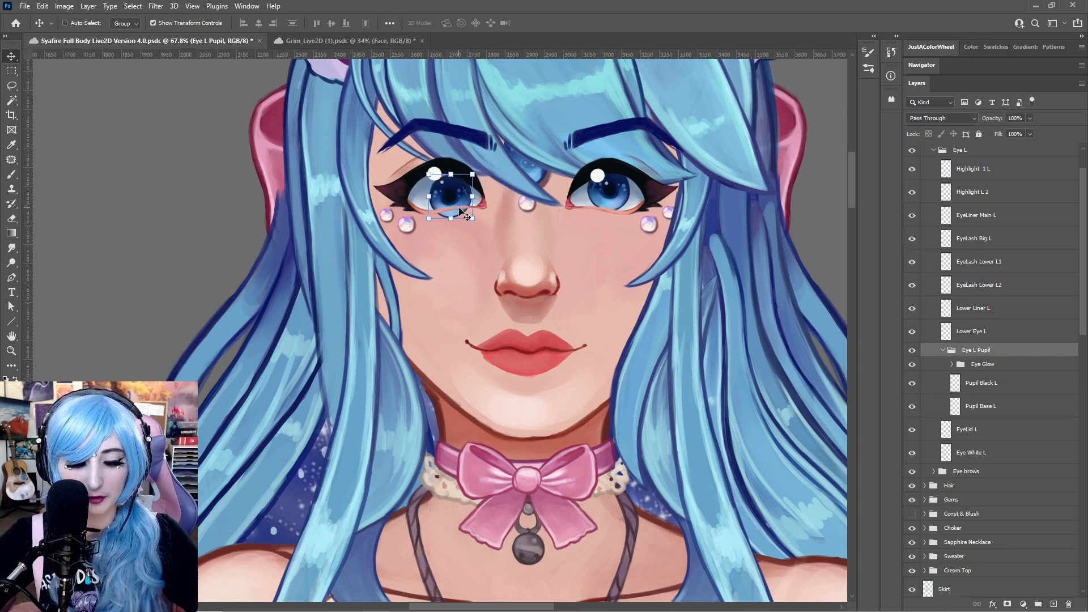
click(983, 367)
click(952, 364)
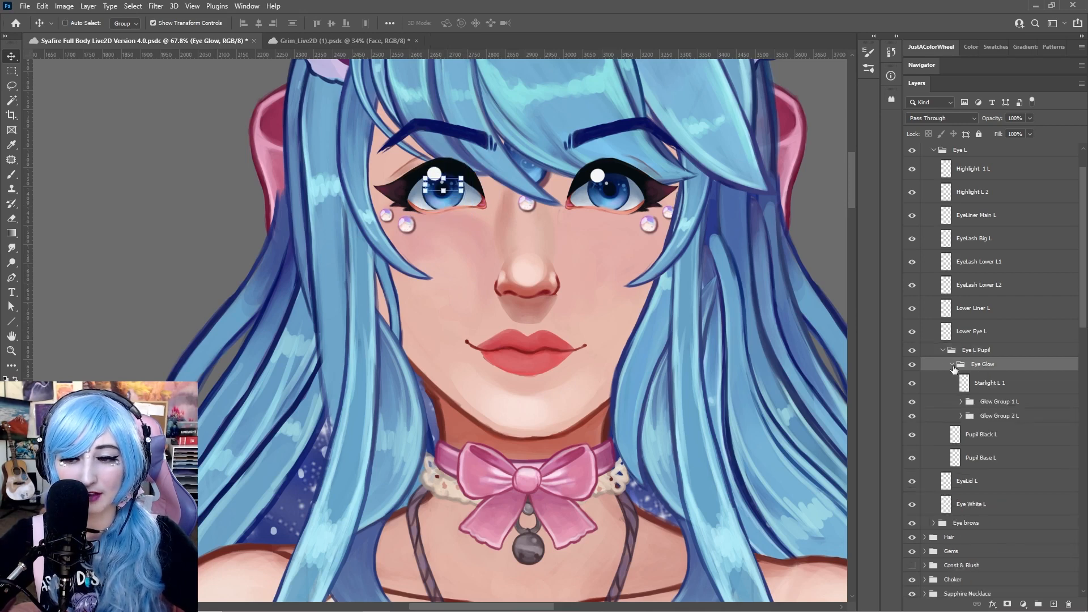
click(1001, 385)
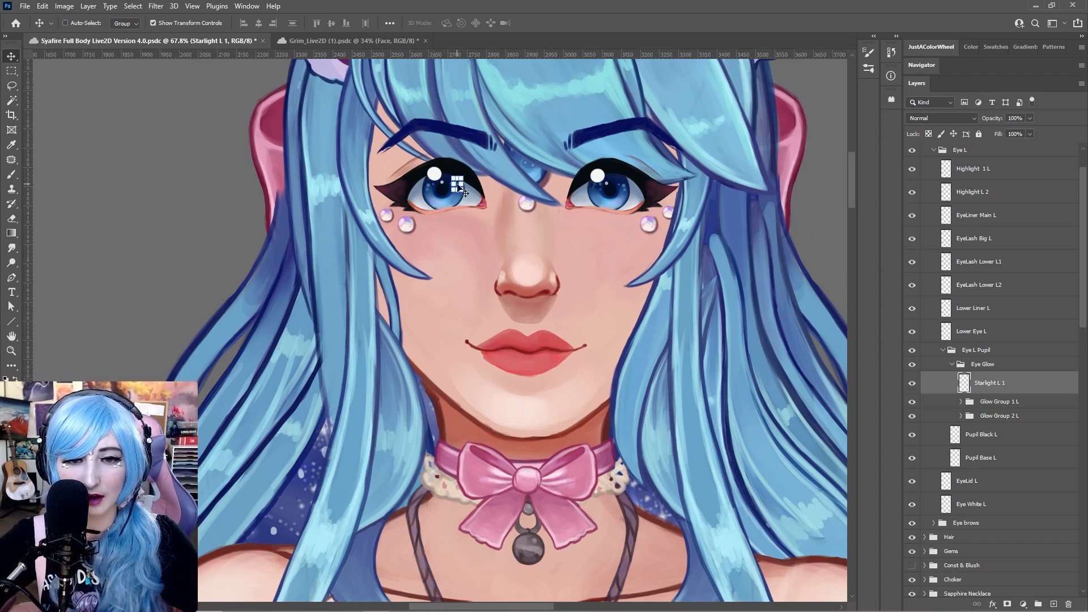
drag(458, 185, 193, 179)
key(ctrl+z)
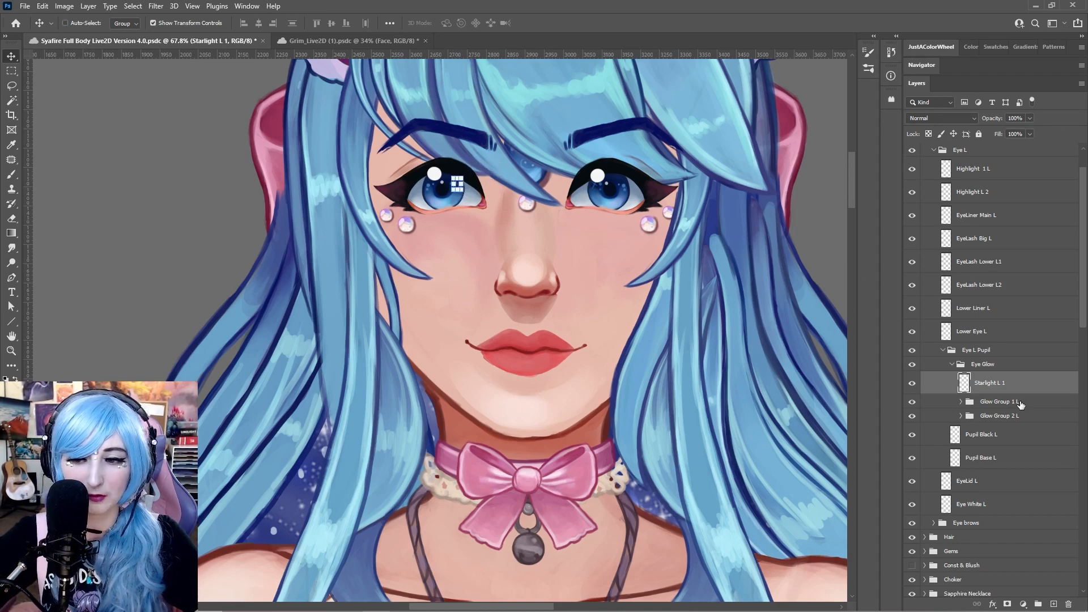
Expand Glow Group 1 L, select its three glow dot layers, move them off the eye together, and undo the move
click(1017, 403)
click(960, 401)
click(998, 419)
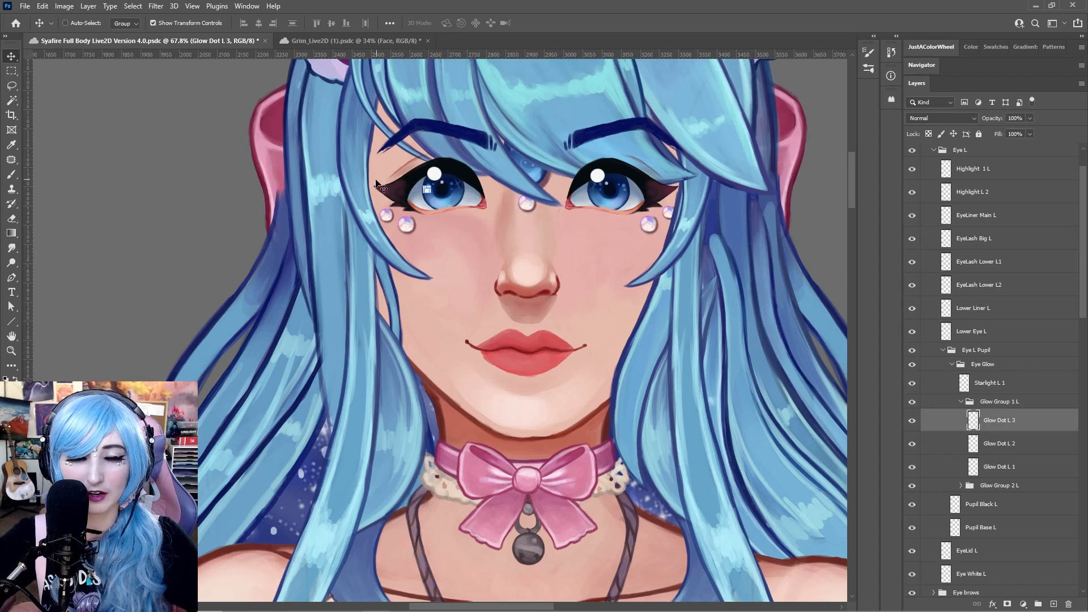
scroll(434, 167, up, 8)
click(1029, 447)
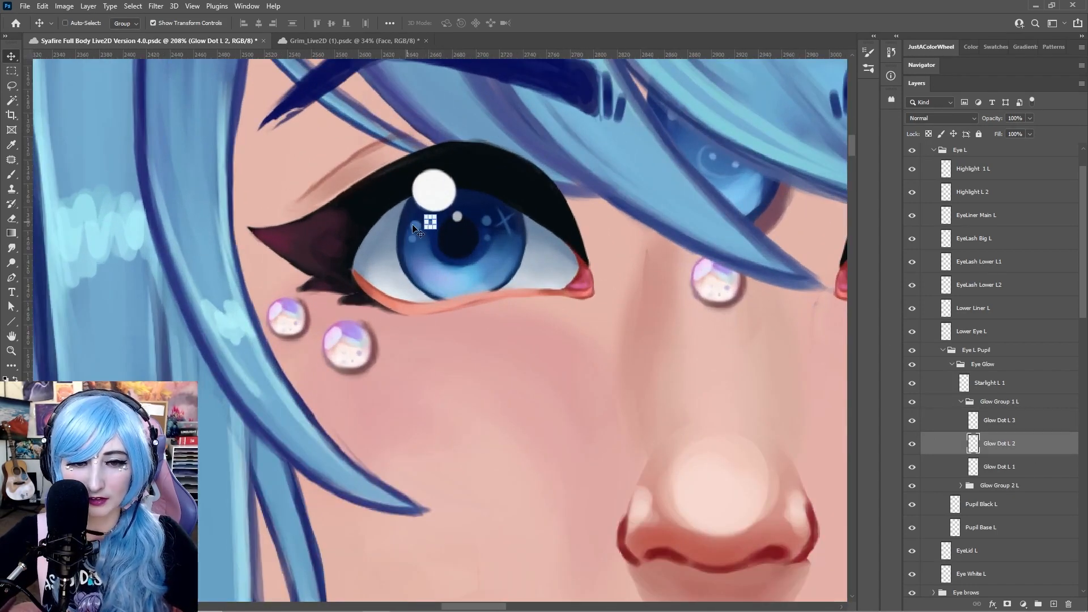
shift+click(1029, 424)
shift+click(1014, 466)
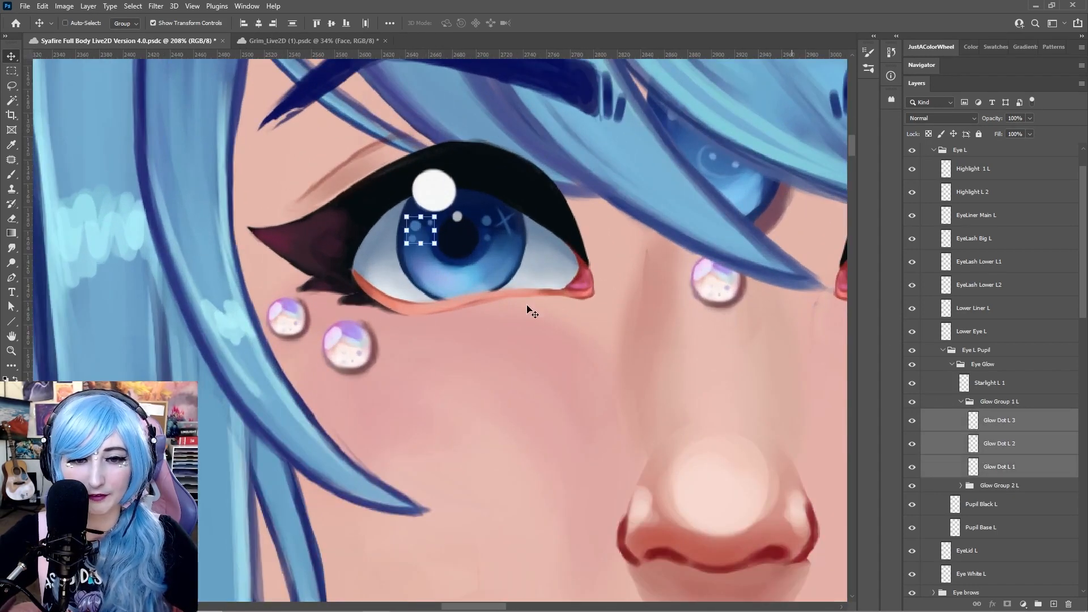
drag(456, 247, 331, 192)
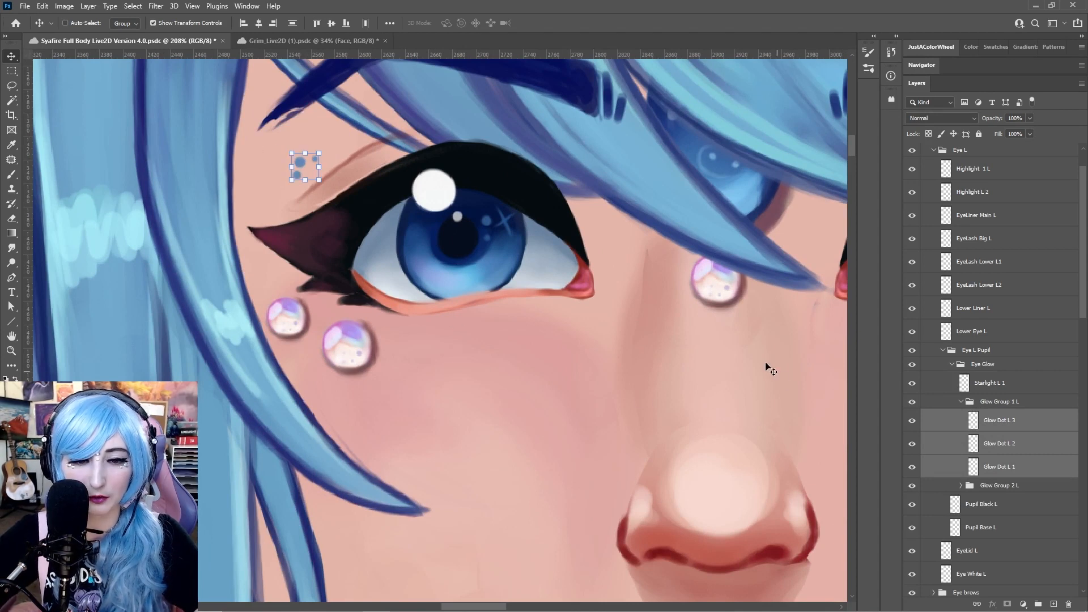
key(ctrl+z)
Move the Pupil Black L layer off the left eye and undo the move
click(1014, 485)
click(927, 509)
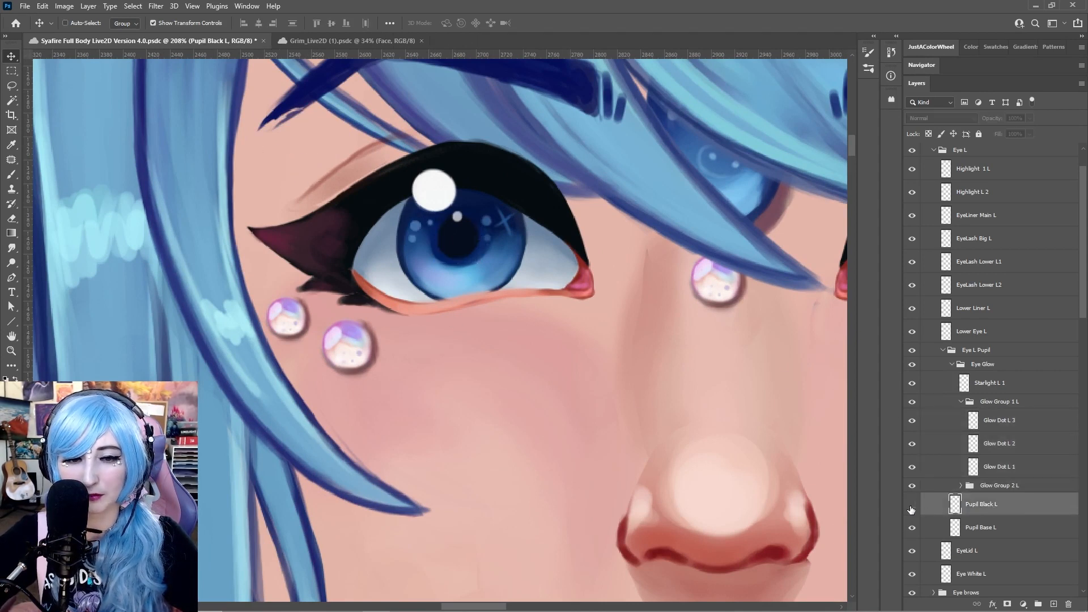
drag(465, 243, 413, 213)
key(ctrl+z)
Move the Pupil Base L layer off the left eye and undo the move
click(980, 527)
drag(520, 253, 287, 146)
key(ctrl+z)
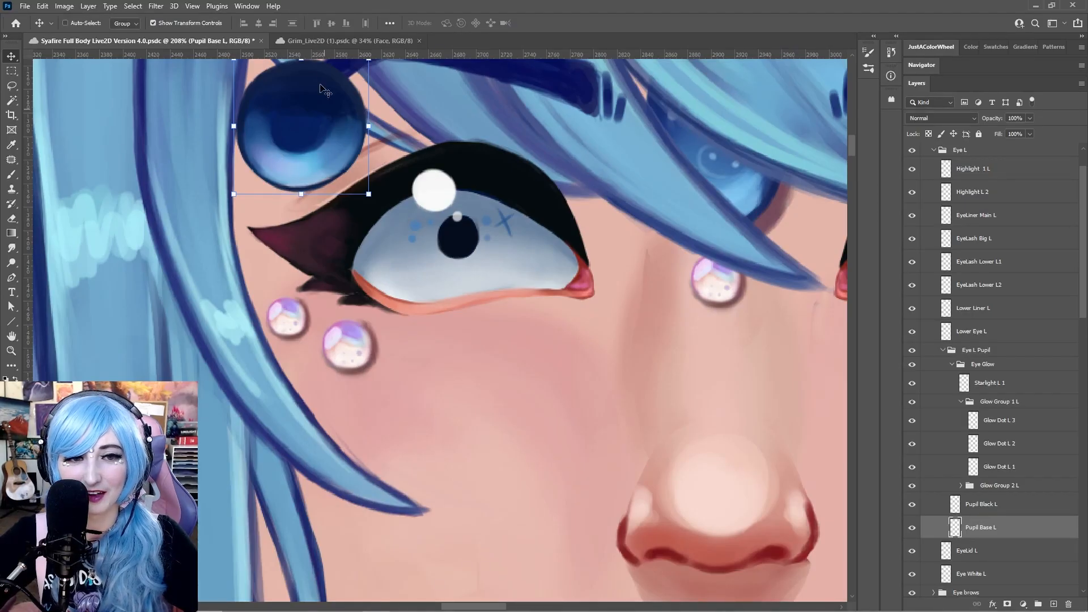
key(ctrl+z)
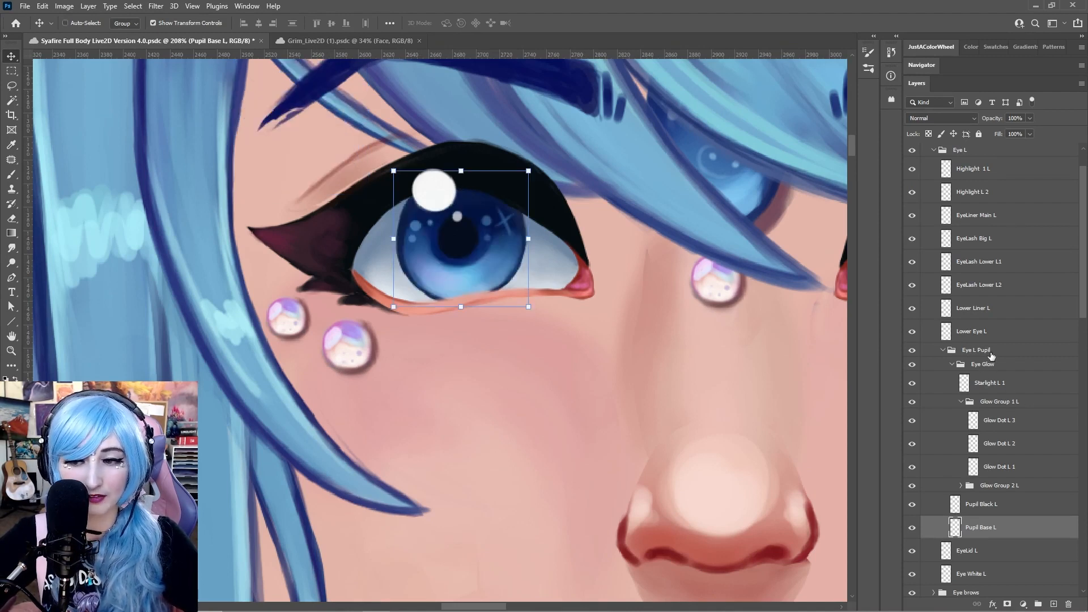
Collapse the Eye L Pupil group, move the EyeLid L layer off the eye, and undo the move
click(957, 351)
click(943, 351)
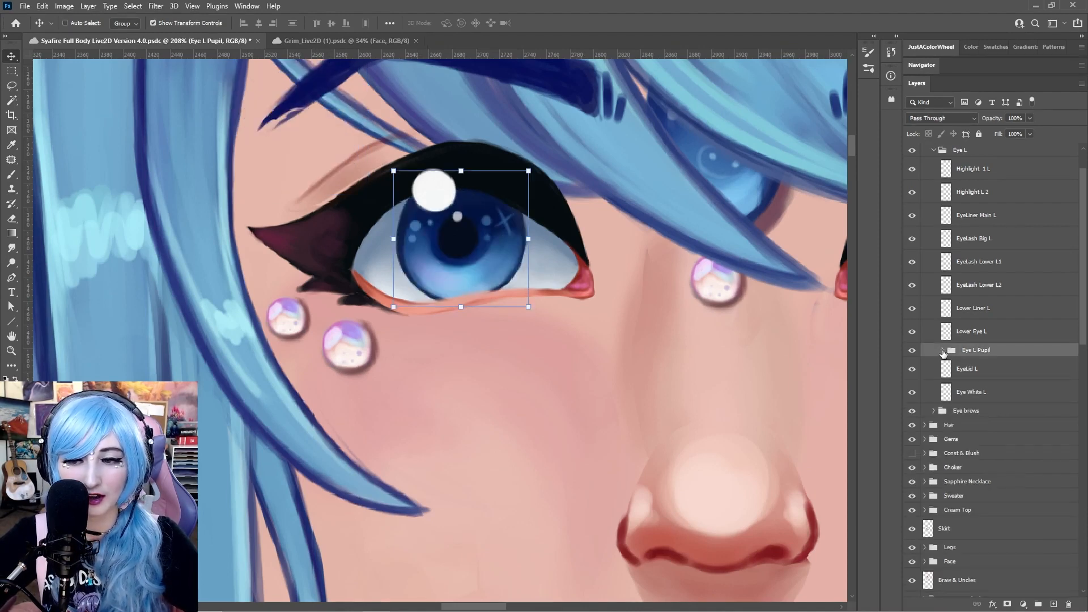
click(997, 375)
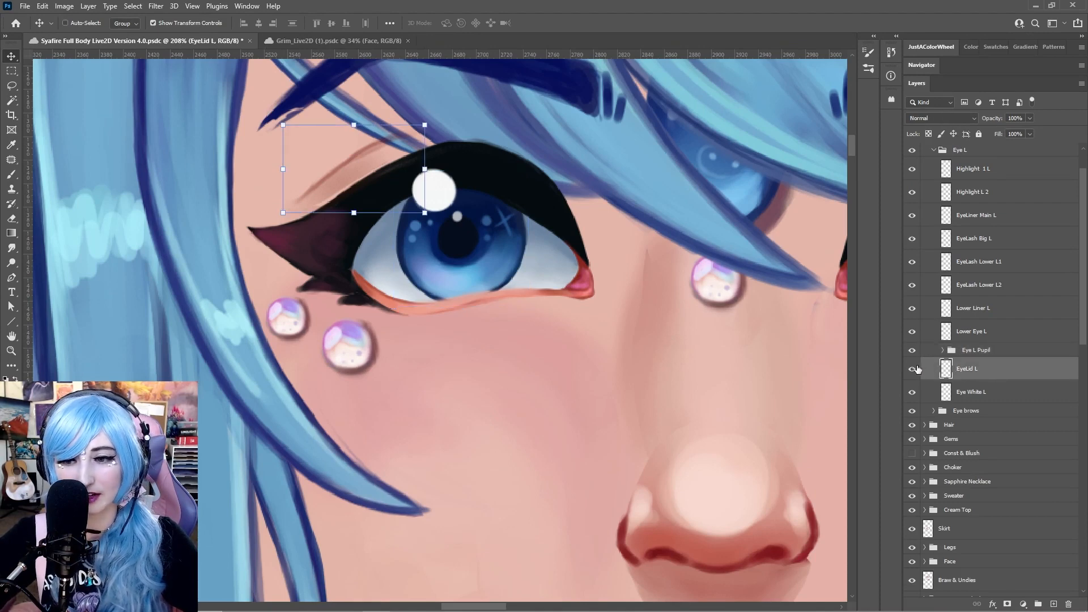
scroll(412, 165, down, 6)
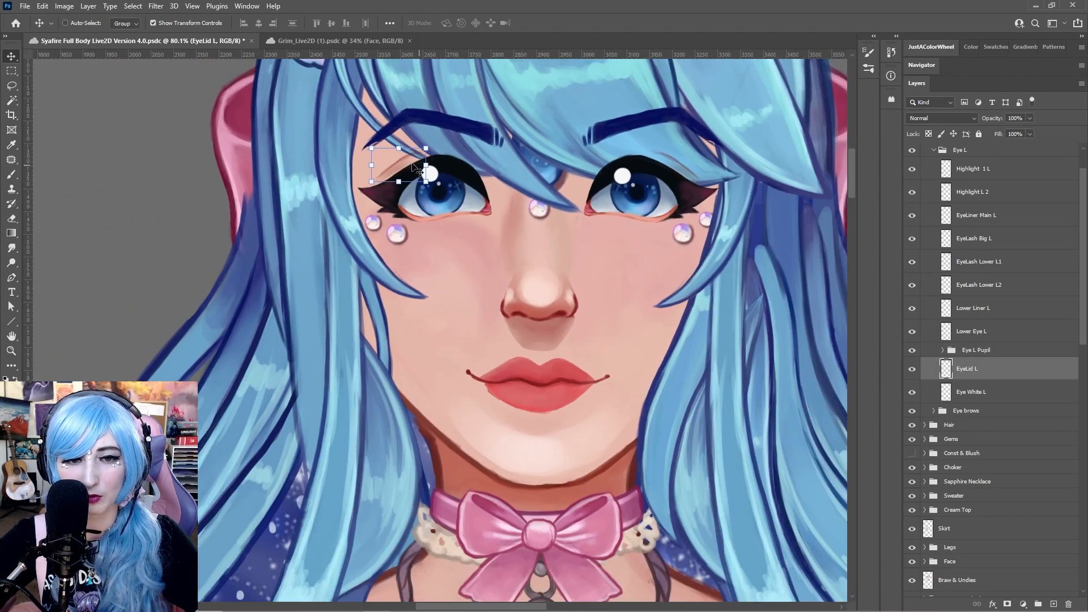
drag(413, 164, 174, 159)
key(ctrl+z)
Move the Eye White L layer off the left eye and undo the move
click(946, 395)
drag(449, 198, 157, 191)
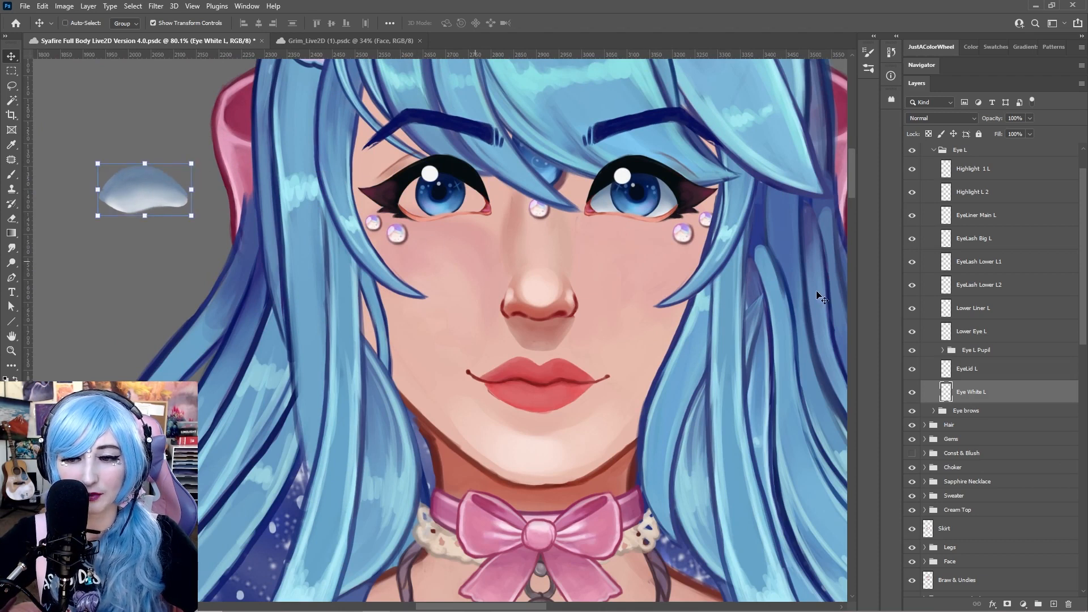
key(ctrl+z)
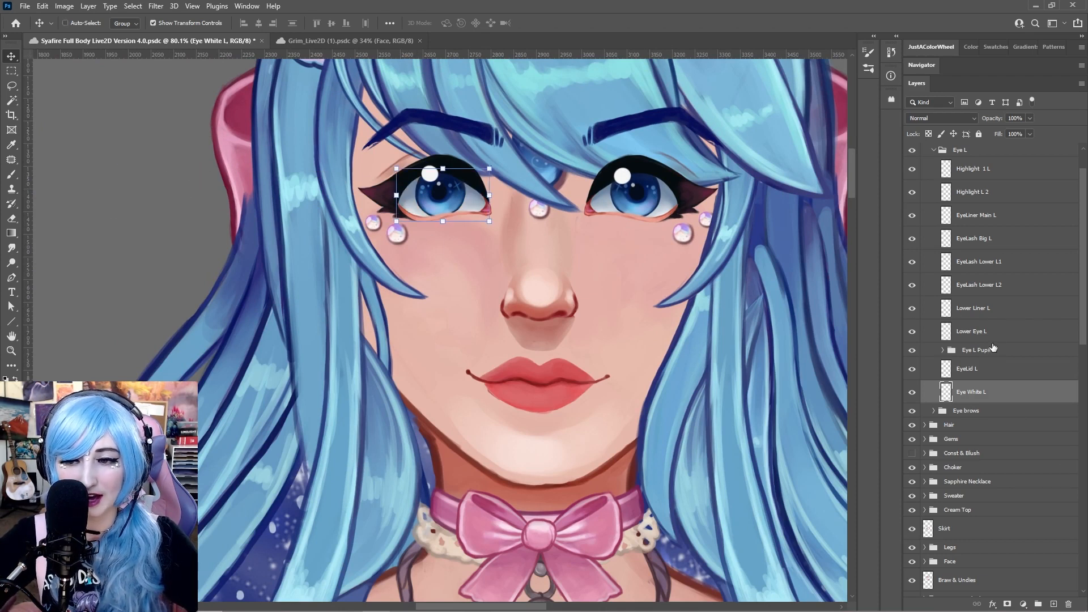
Select the Eye L layers from Highlight 1 L to Lower Eye L, move them together, and undo the move
scroll(990, 291, up, 2)
click(989, 360)
scroll(990, 243, up, 1)
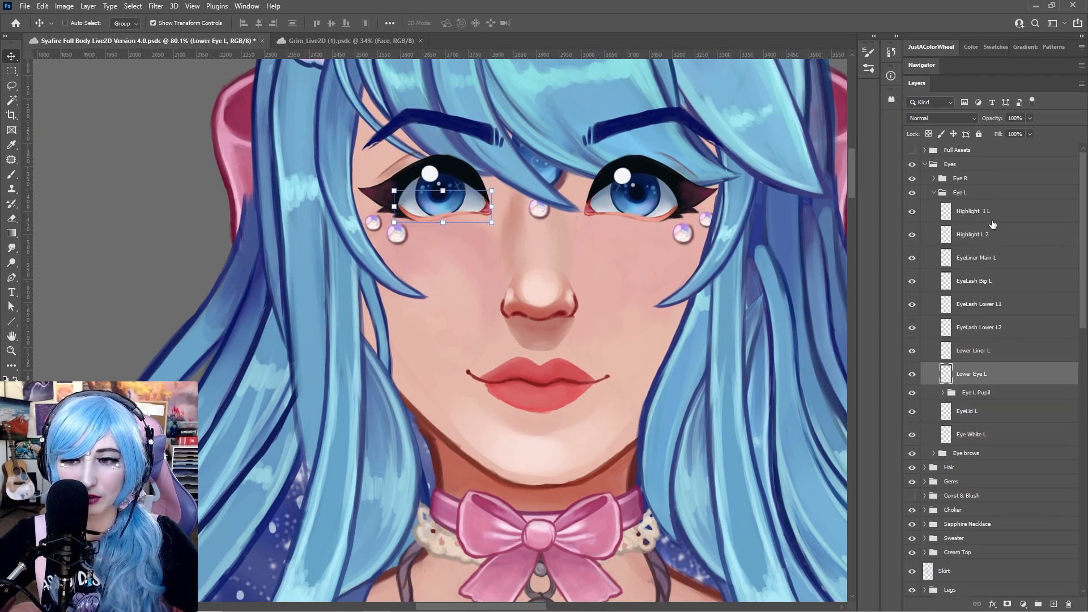
shift+click(988, 211)
drag(449, 195, 416, 221)
key(ctrl+z)
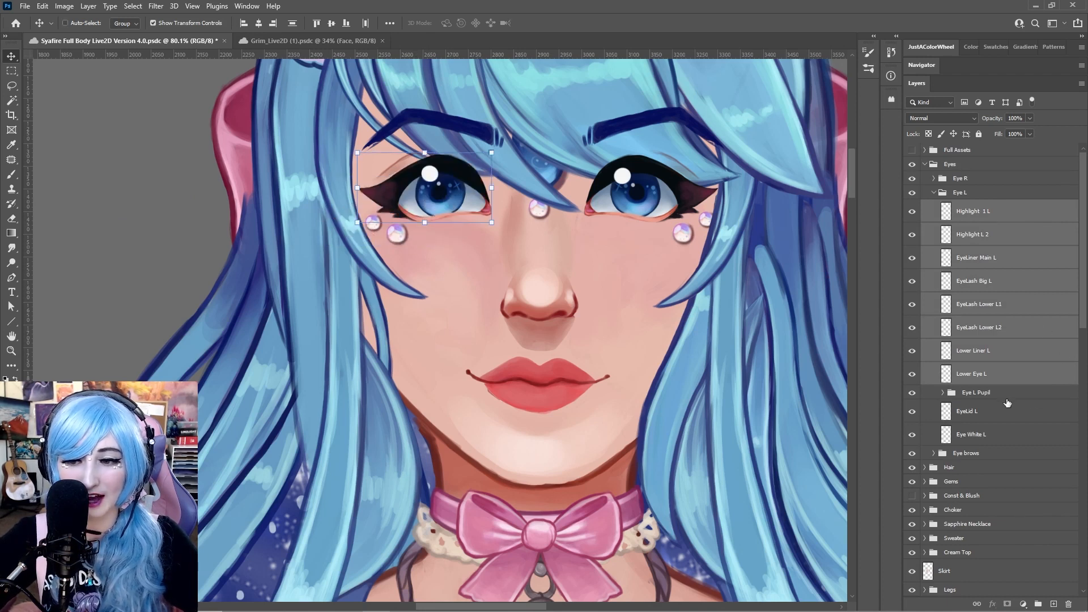
Set the Eye White L layer's opacity to 0%
click(1005, 397)
mouse_move(458, 186)
mouse_down()
mouse_move(445, 253)
mouse_move(434, 220)
mouse_move(315, 322)
mouse_move(422, 226)
mouse_move(478, 246)
mouse_move(492, 193)
mouse_move(426, 186)
mouse_move(447, 185)
mouse_up()
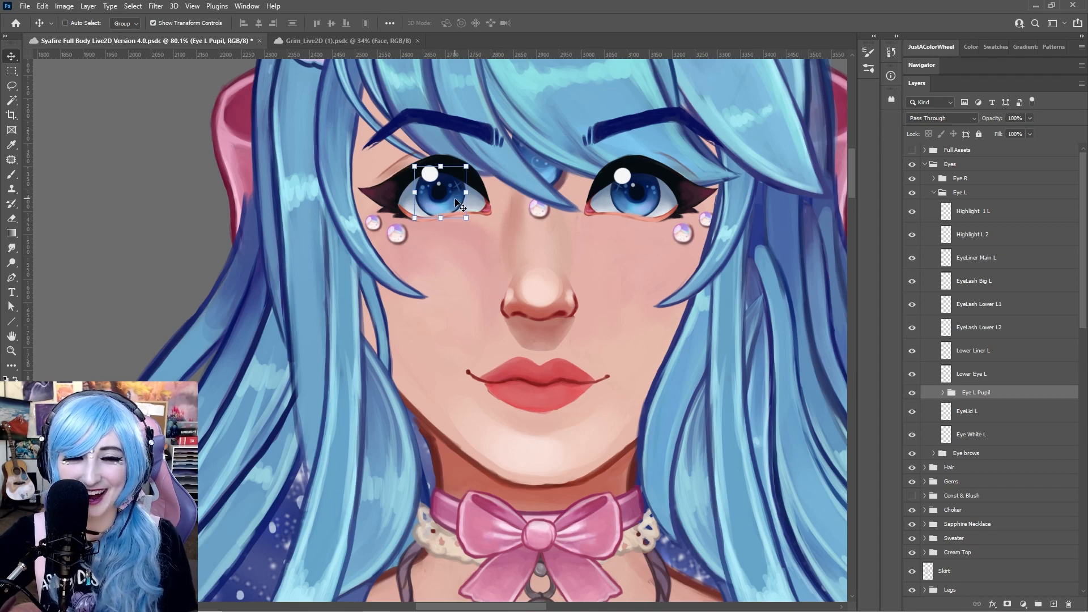
click(1003, 433)
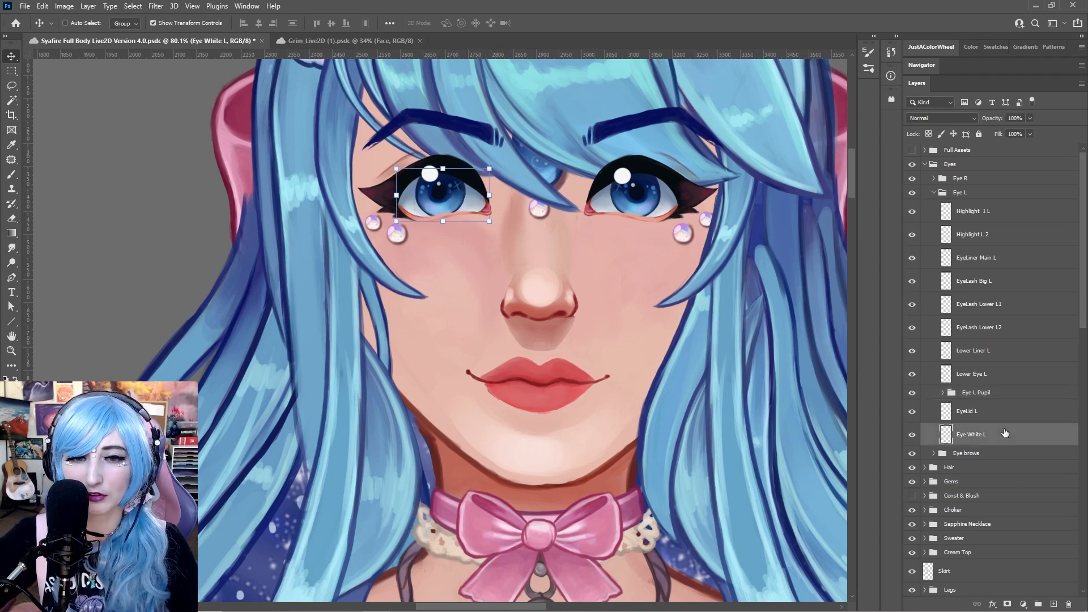
click(1029, 118)
drag(1033, 130, 977, 133)
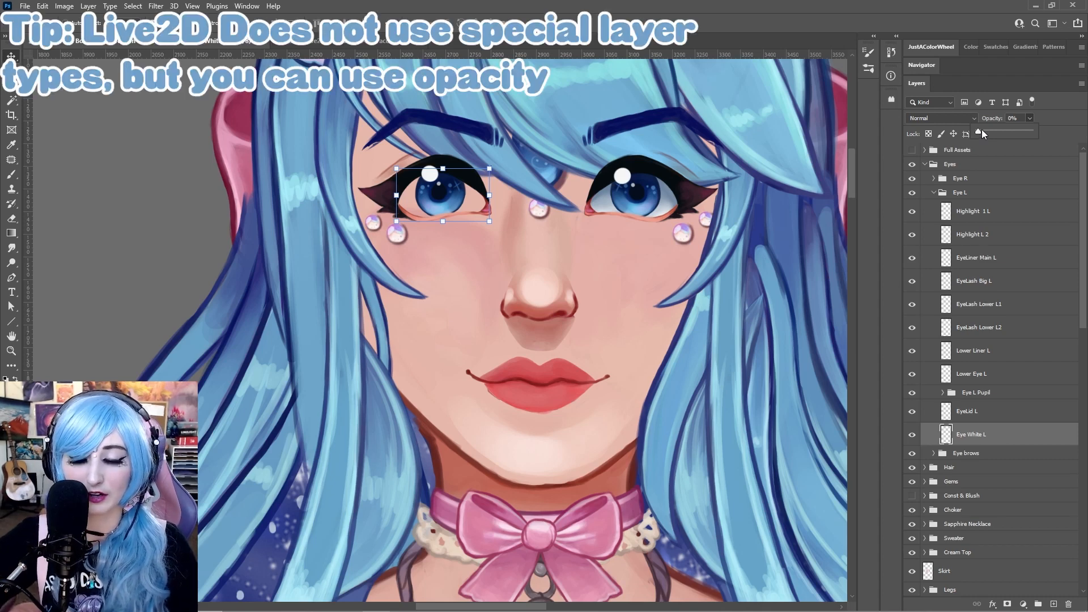
Switch the EyeLid L layer's blend mode to Overlay and back to Normal
click(979, 416)
click(968, 411)
click(950, 117)
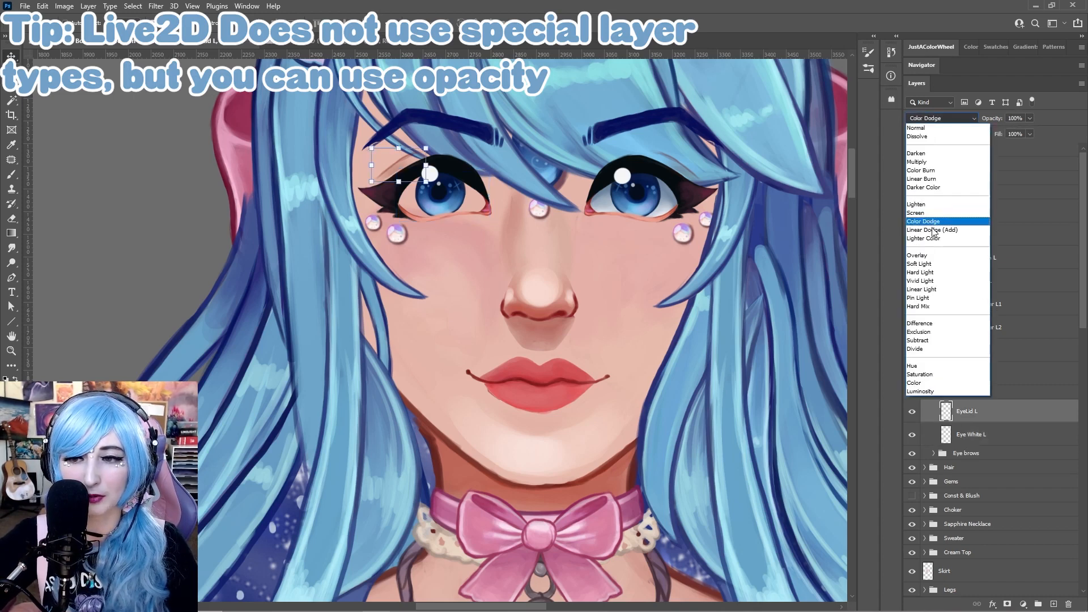
click(924, 255)
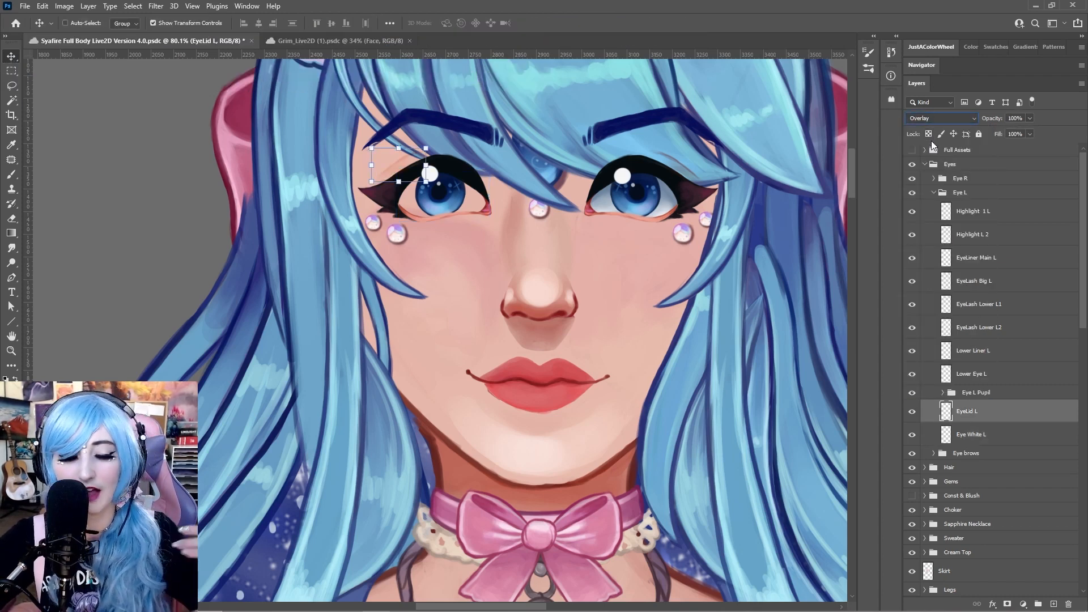
key(shift+alt+n)
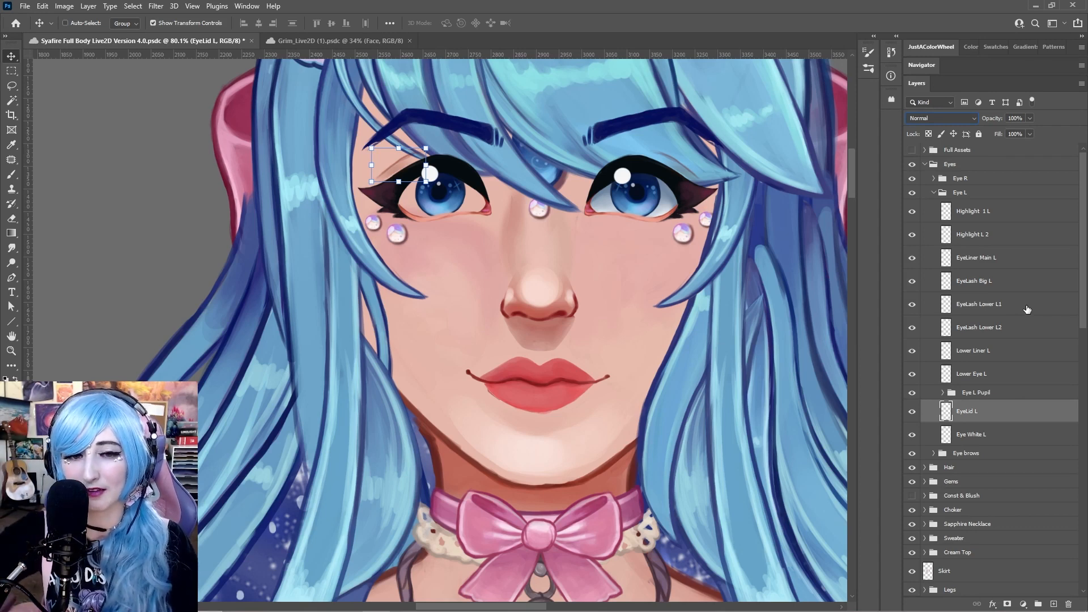
Set the Eye White L layer's opacity to about 17%
click(975, 434)
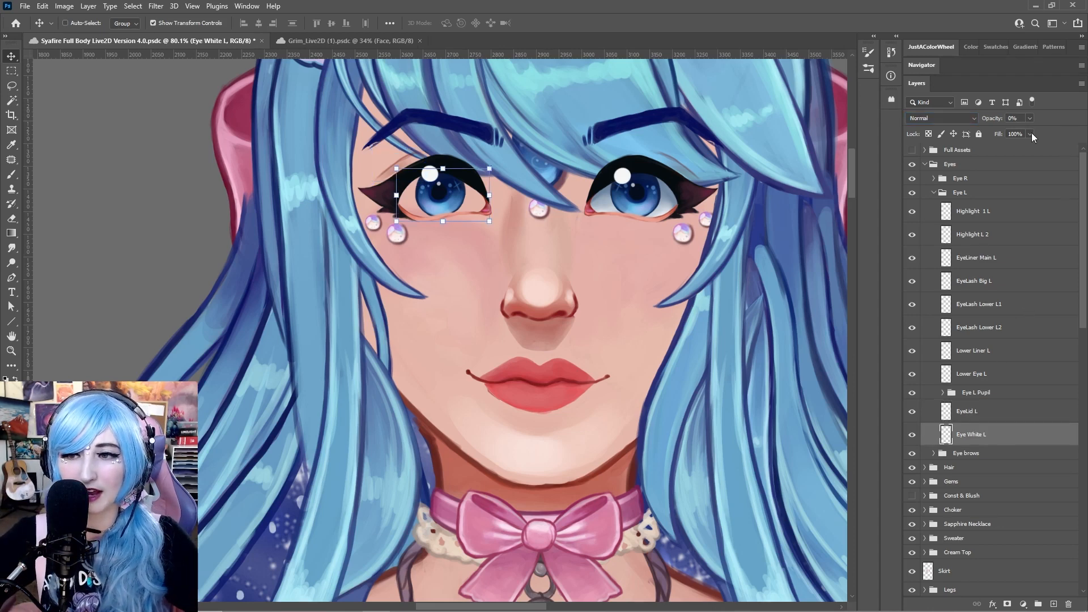
click(1029, 118)
drag(1031, 136, 1038, 134)
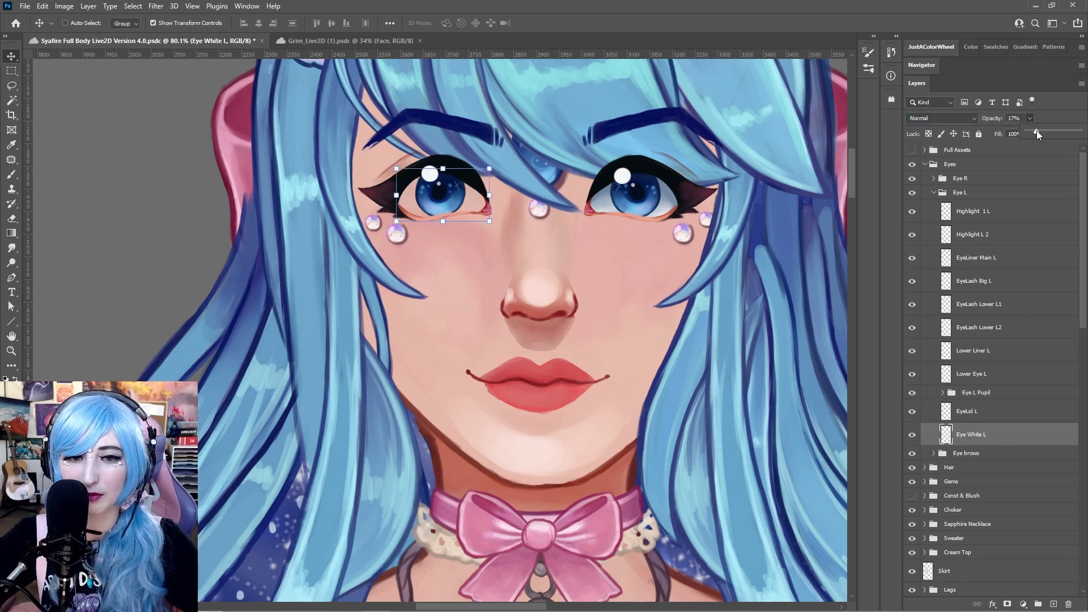
Select the Eye L layers from Highlight 1 L to Lower Eye L and undo the last three changes
click(990, 369)
shift+click(980, 211)
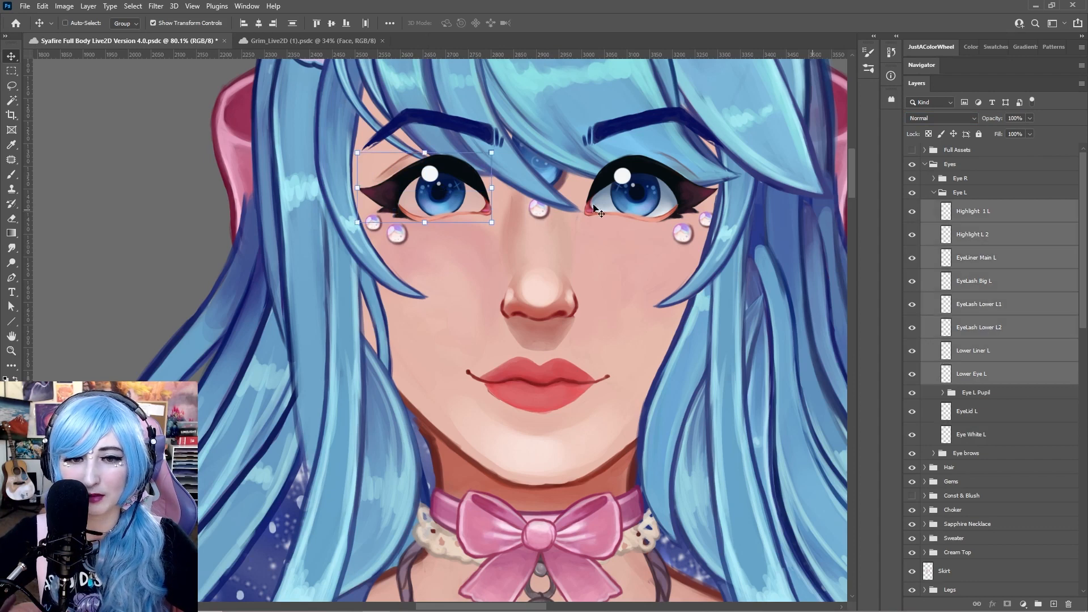
key(ctrl+z)
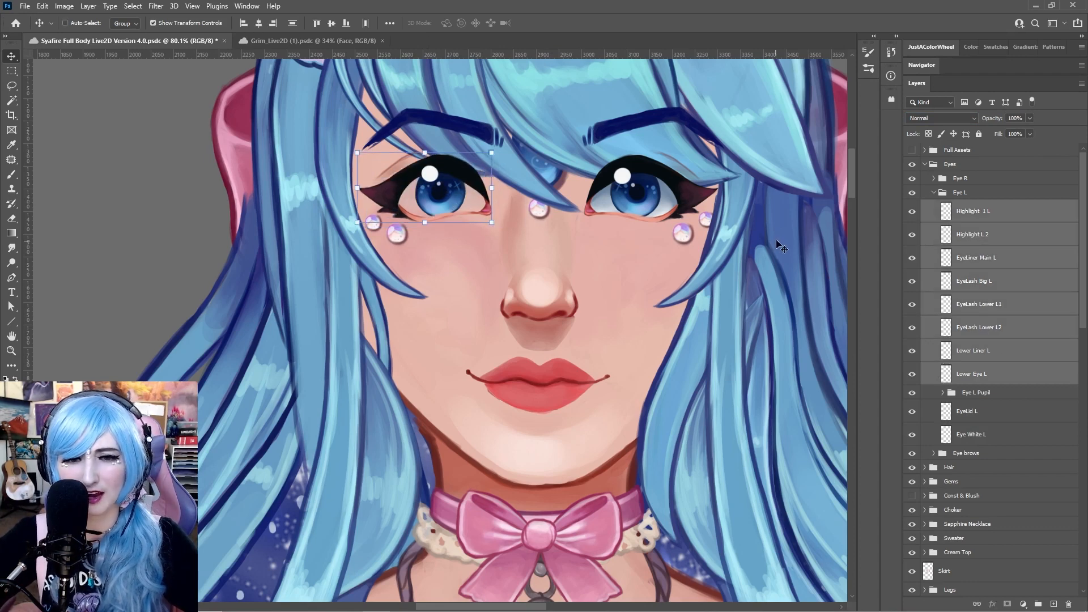
key(ctrl+z)
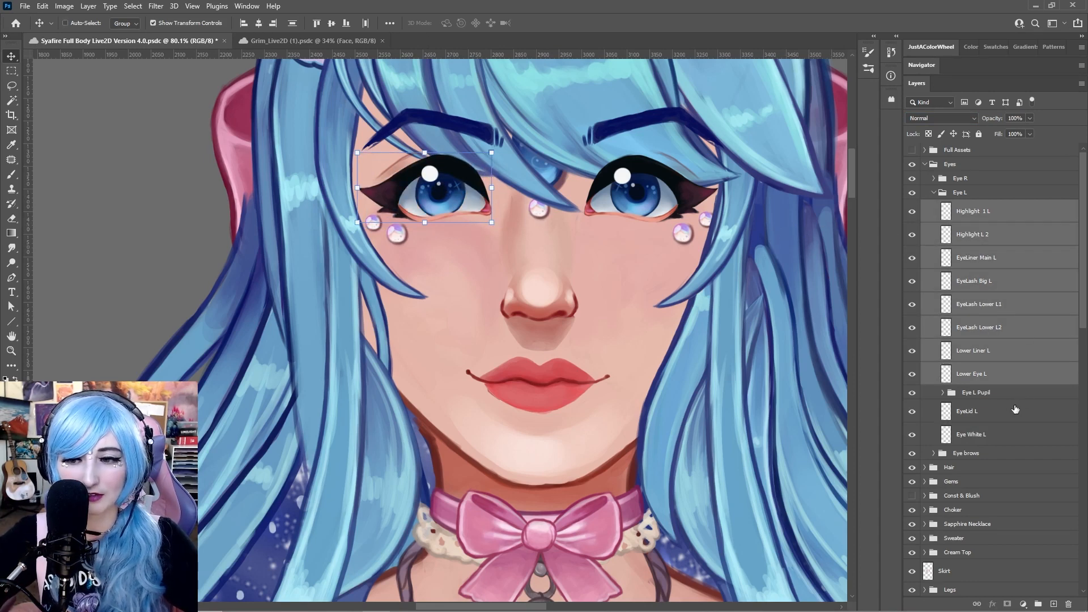
key(ctrl+z)
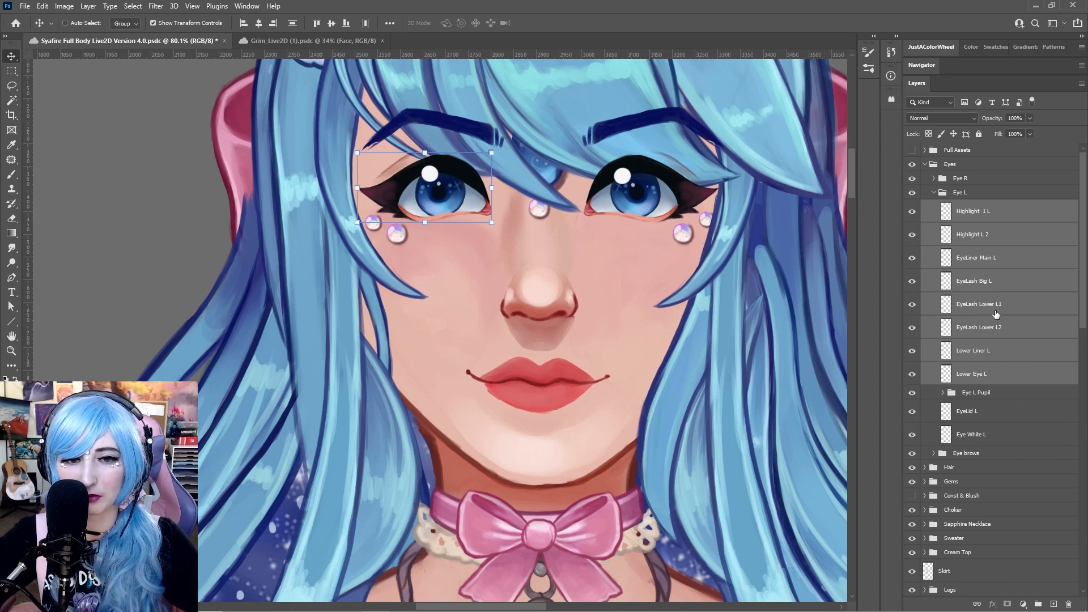
Open the Eye brows group and test-move the Eyebrow L layer off the face several times, undoing each move
click(935, 453)
click(933, 453)
scroll(975, 439, down, 2)
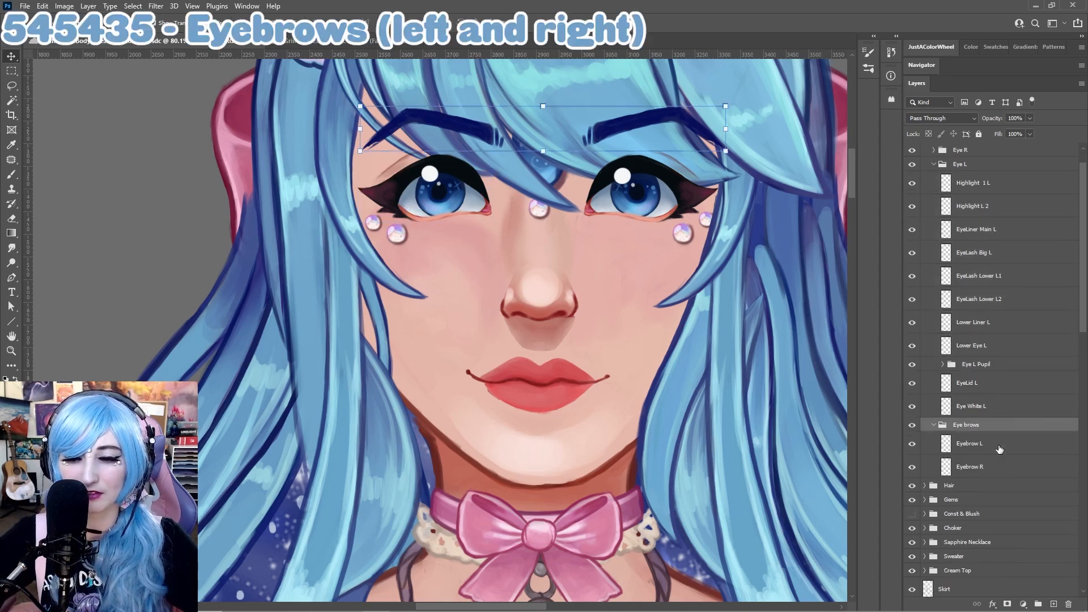
click(998, 448)
drag(474, 136, 191, 168)
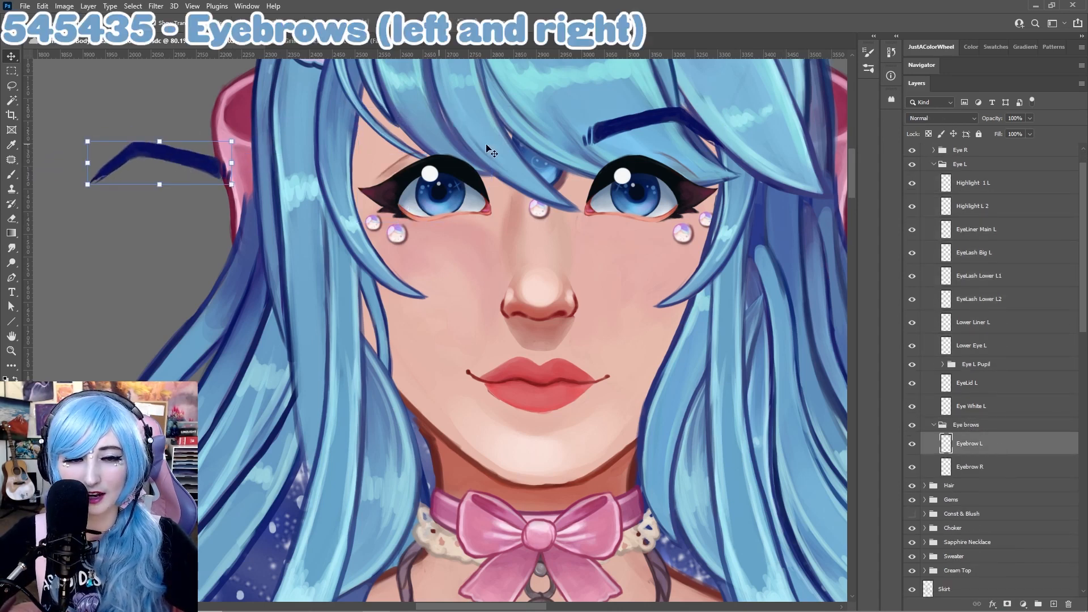
key(ctrl+z)
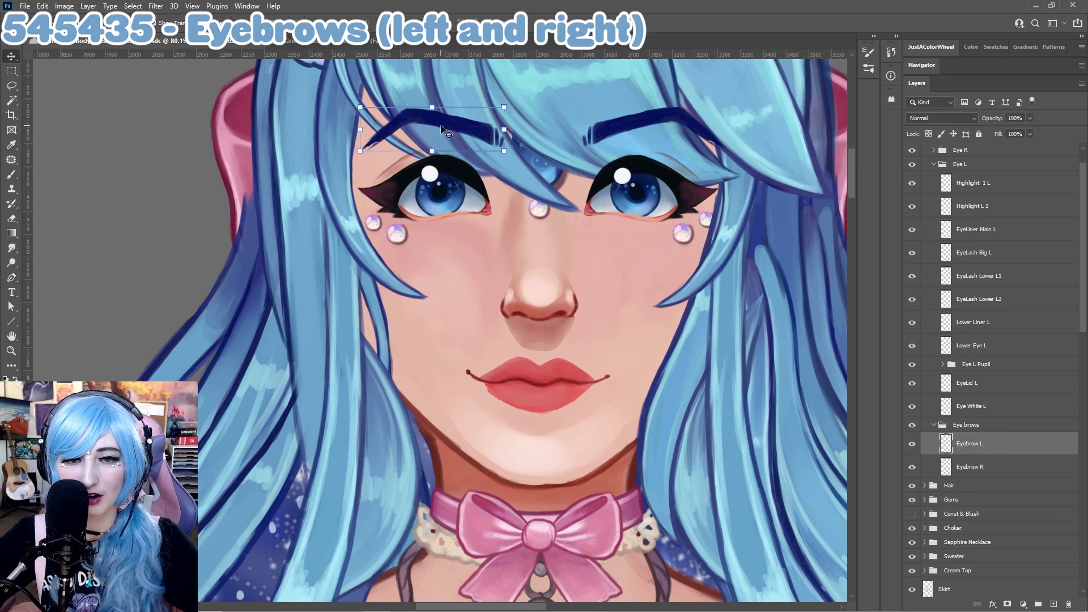
drag(446, 131, 411, 118)
key(ctrl+z)
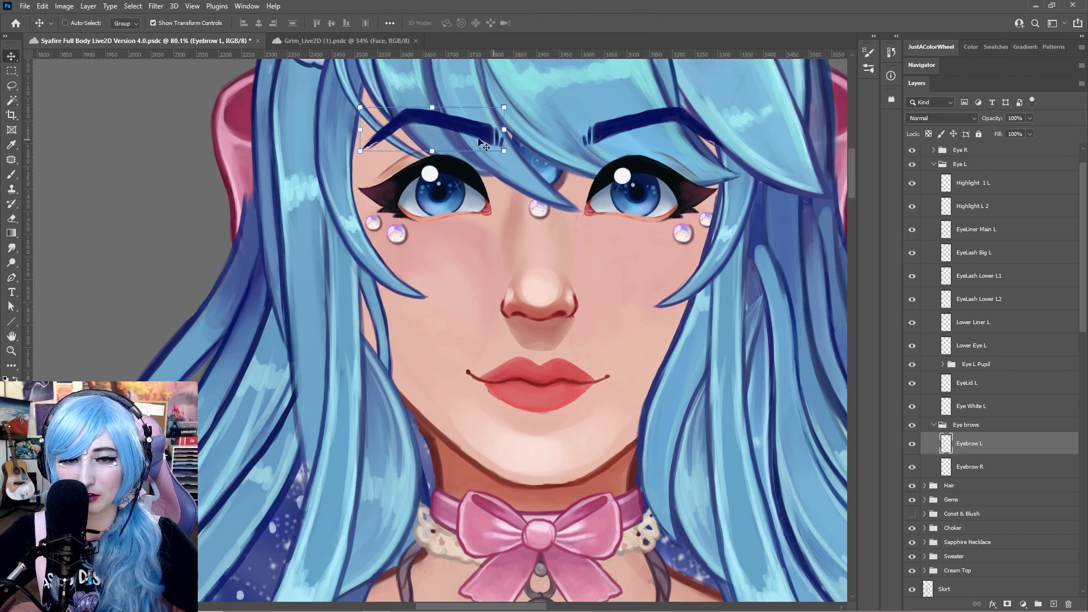
drag(480, 142, 257, 144)
key(ctrl+z)
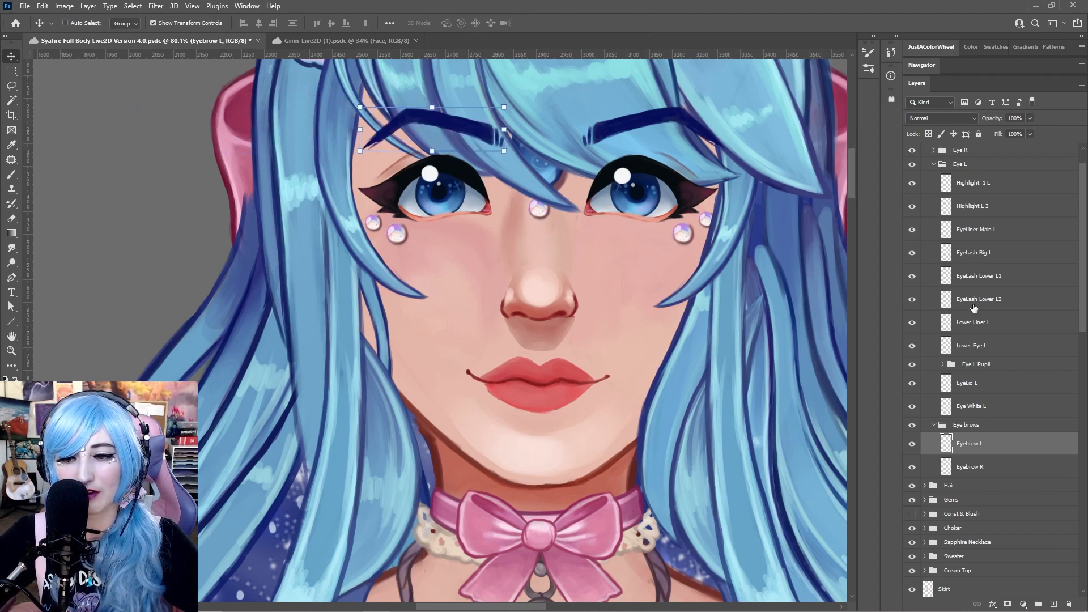
Collapse the Eye brows and Eye L groups
click(934, 425)
scroll(981, 426, up, 2)
click(934, 193)
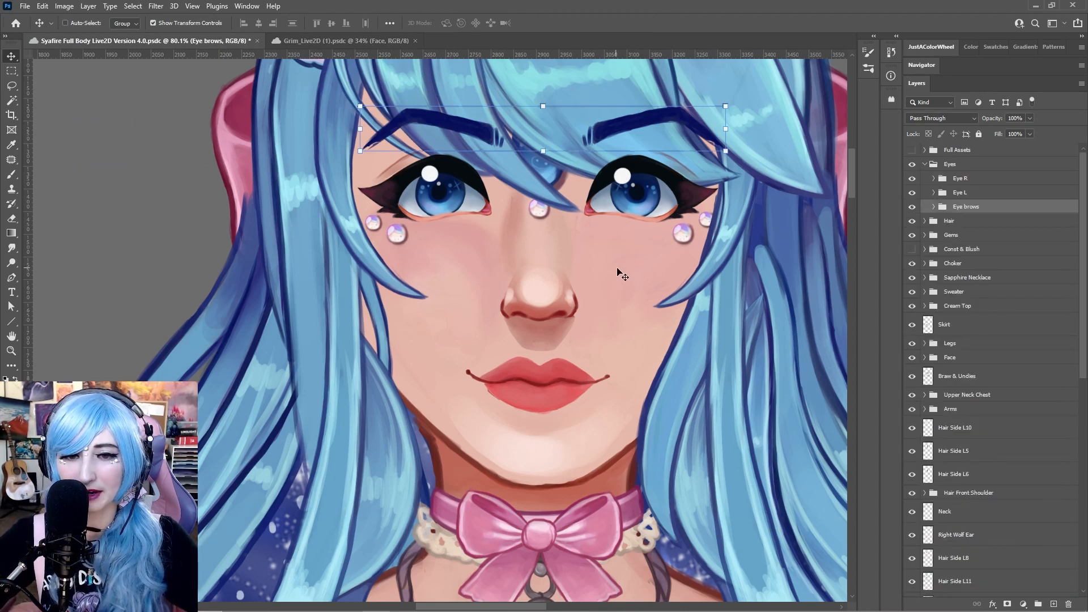
Zoom out on the face and scroll through the full layer list
scroll(647, 272, down, 1)
scroll(649, 273, down, 3)
scroll(701, 256, down, 2)
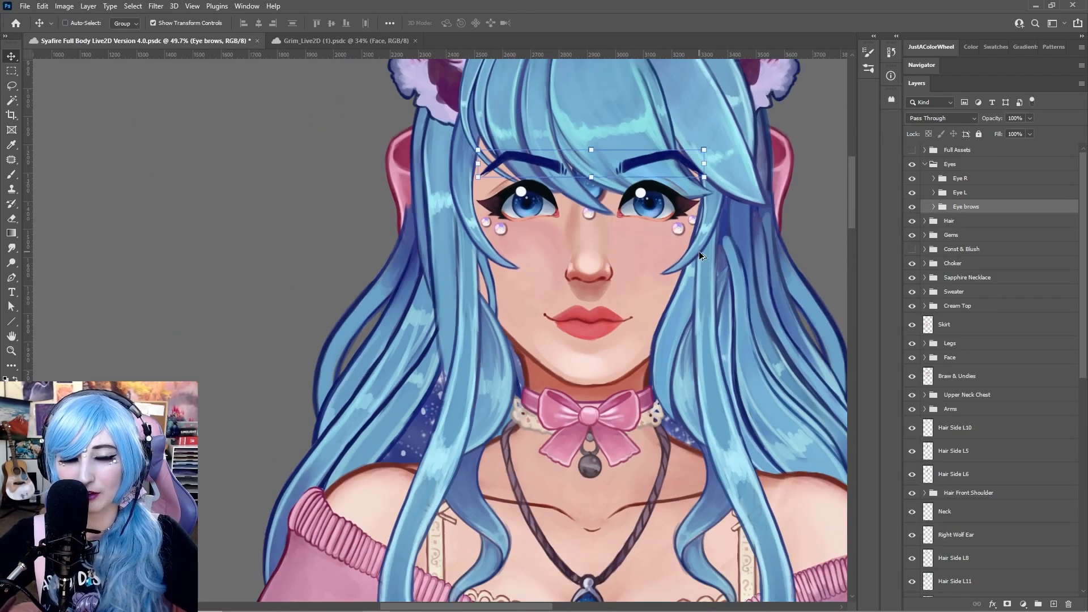
drag(702, 256, 657, 288)
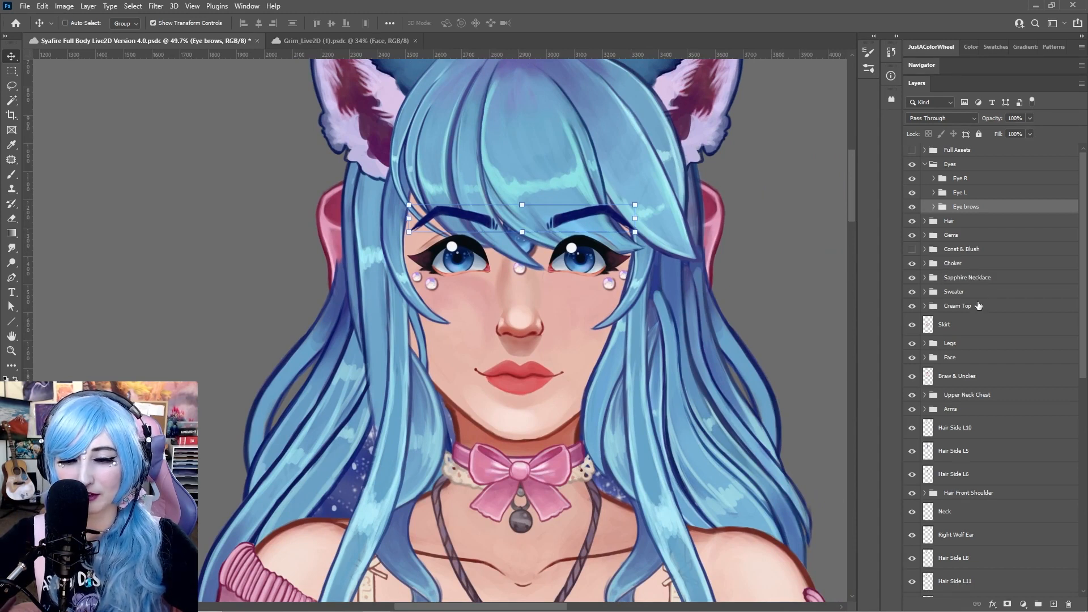
scroll(979, 305, down, 8)
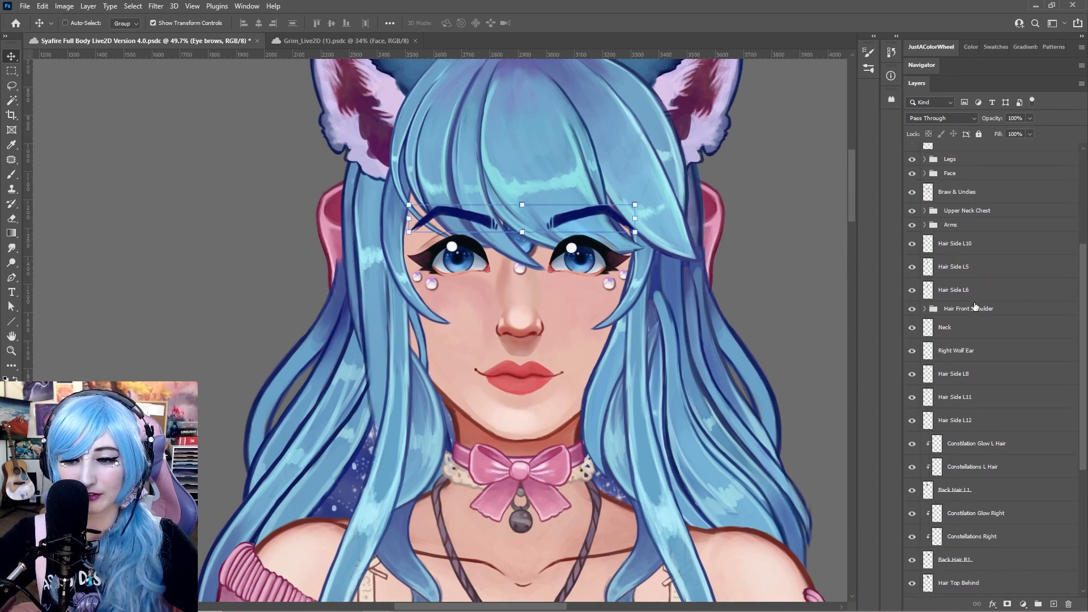
scroll(975, 307, down, 10)
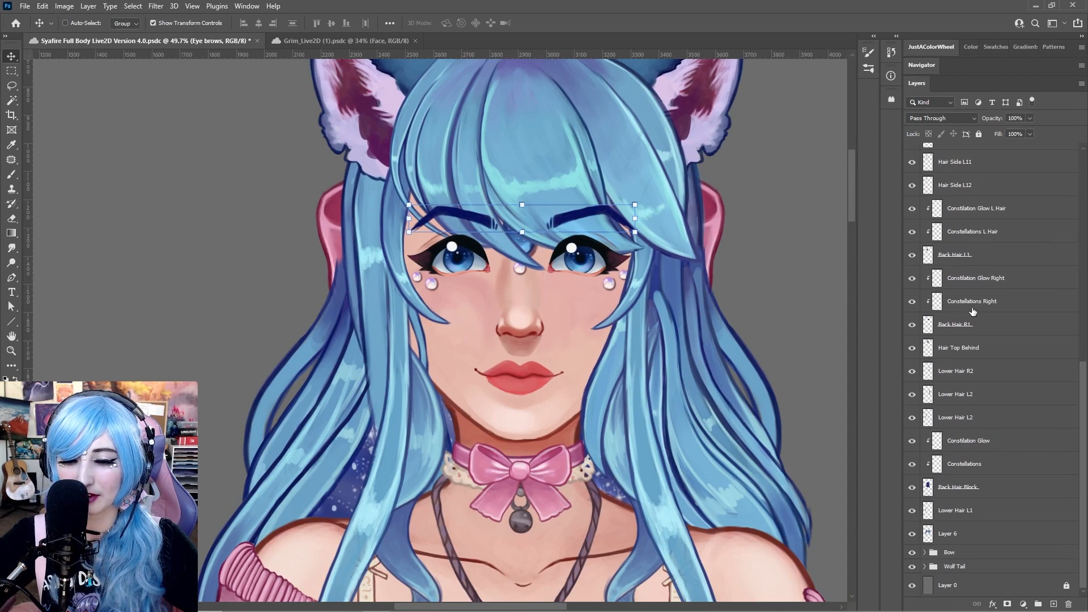
scroll(983, 391, up, 18)
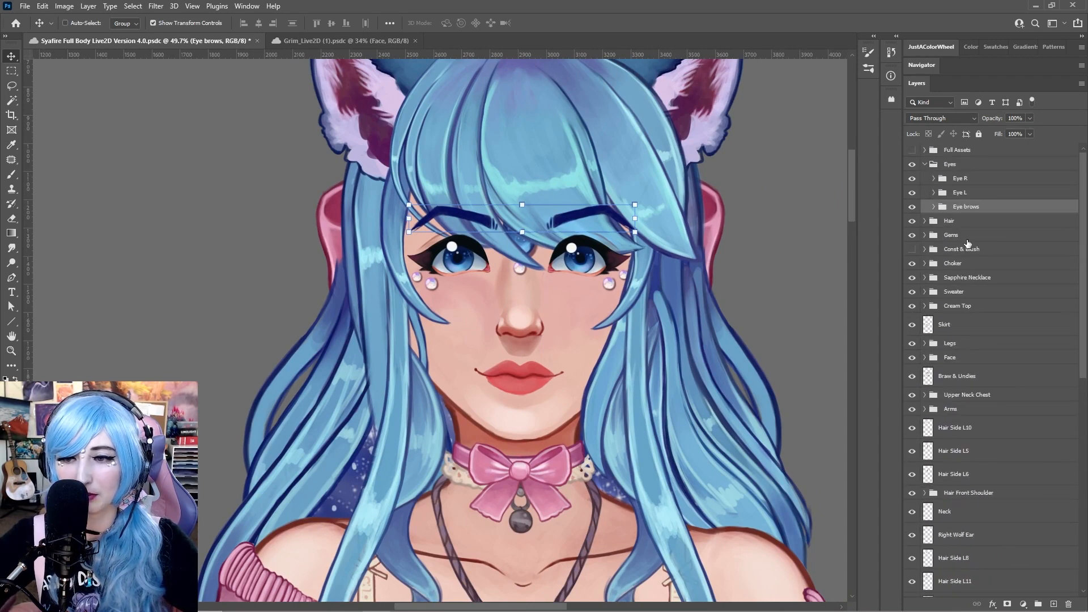
Open the Gems group and test-move the Sapphire gem off the forehead, undoing each move
click(966, 239)
click(925, 234)
ctrl+click(529, 246)
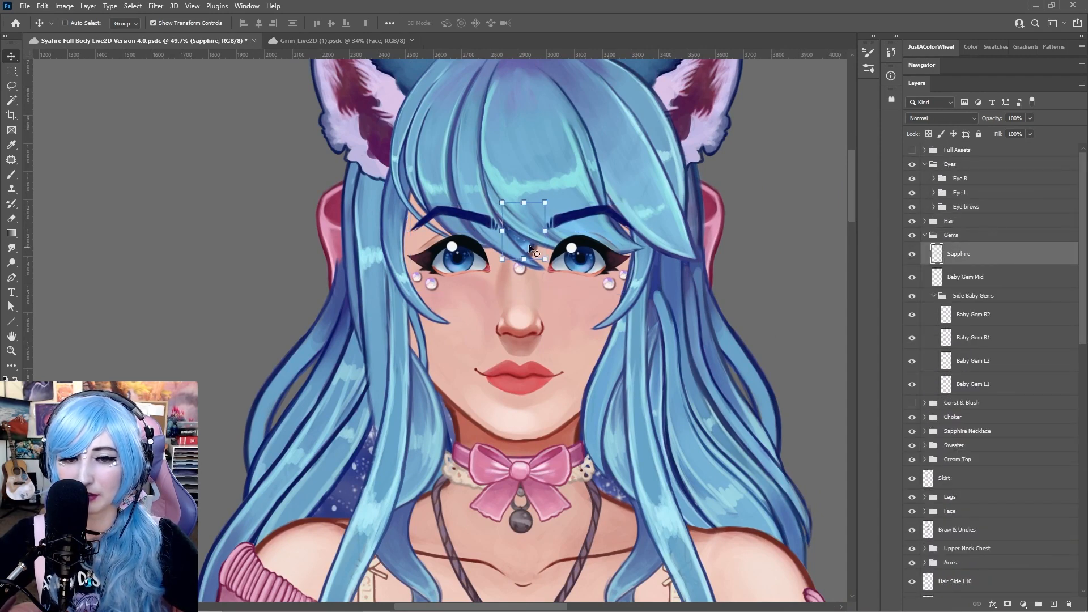
drag(532, 250, 208, 223)
key(ctrl+z)
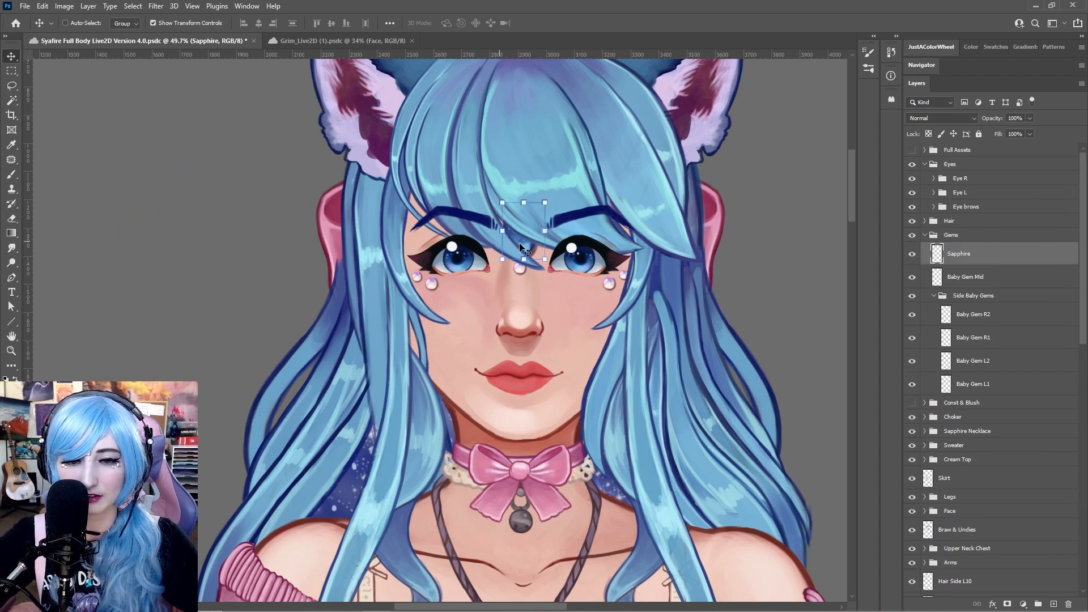
drag(522, 248, 169, 212)
key(ctrl+z)
drag(527, 224, 147, 201)
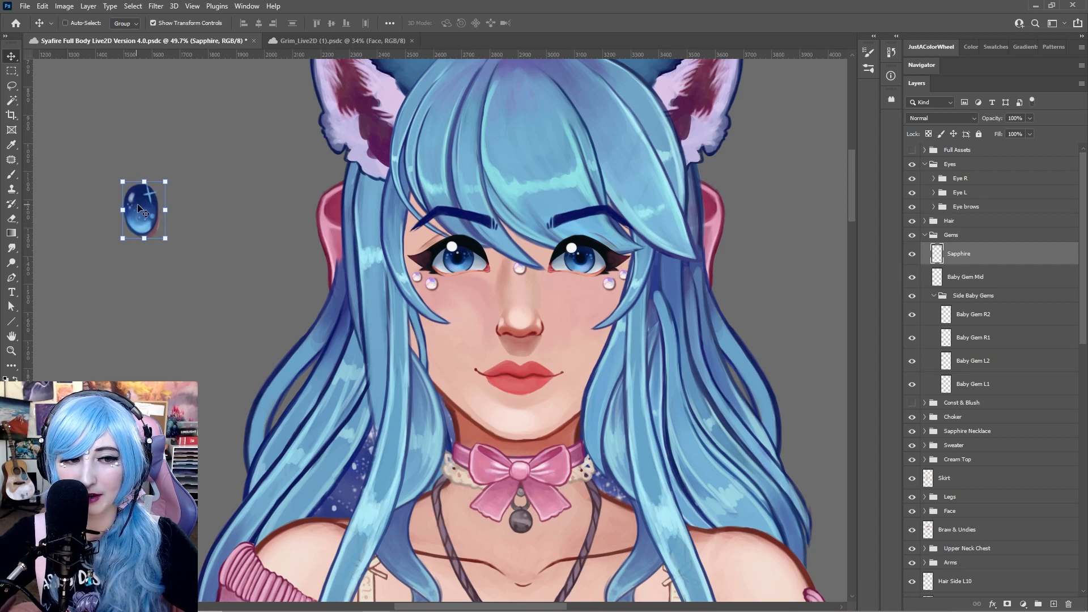
key(ctrl+z)
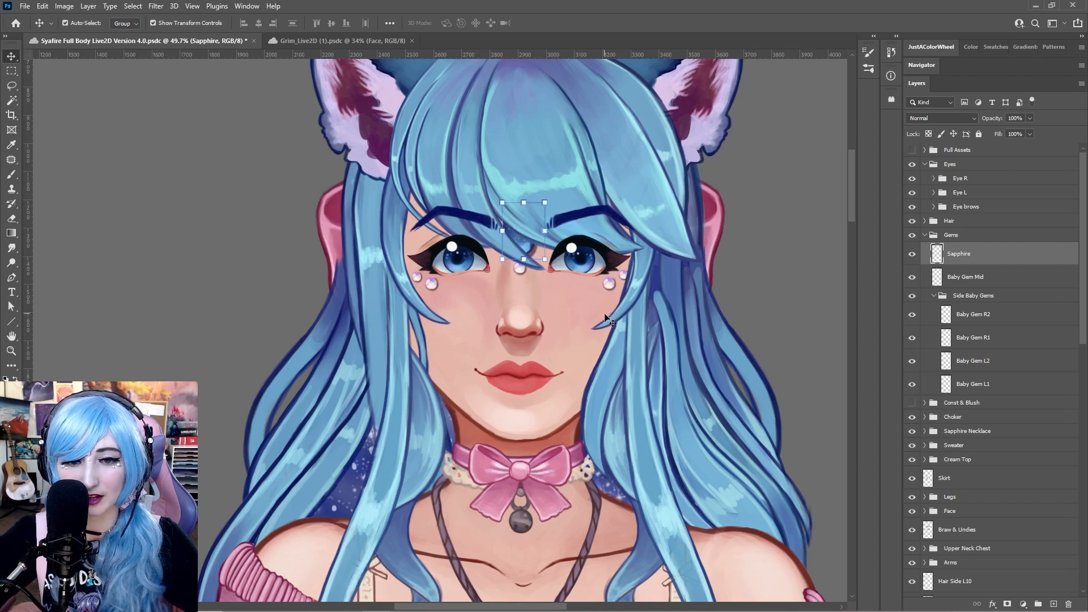
Select the Baby Gem Mid layer and test-move it off the face twice, undoing each move
click(979, 282)
click(979, 281)
drag(494, 274, 171, 255)
key(ctrl+z)
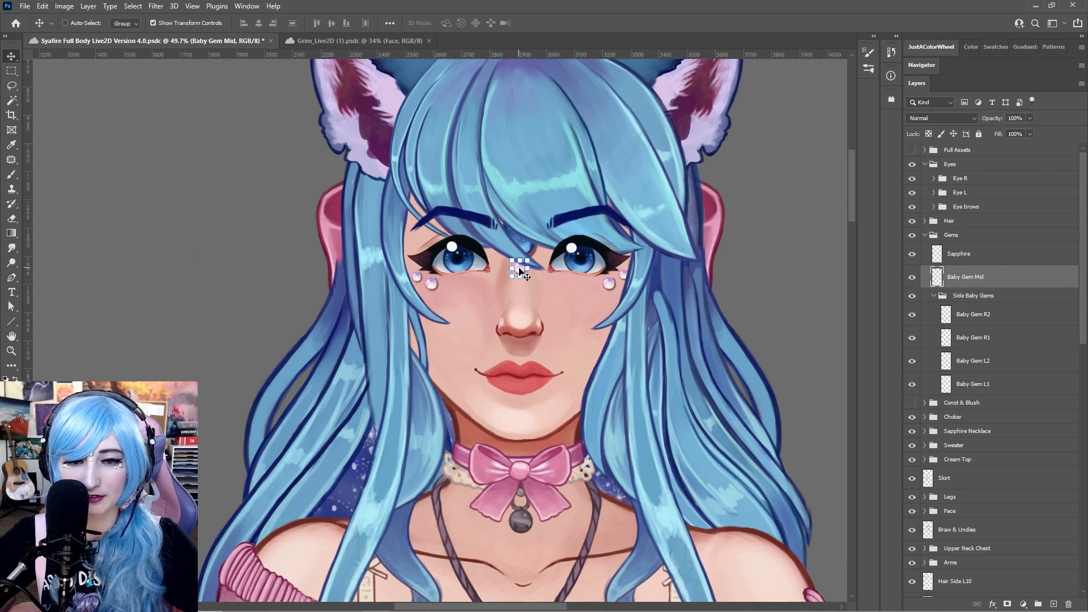
drag(520, 272, 139, 237)
key(ctrl+z)
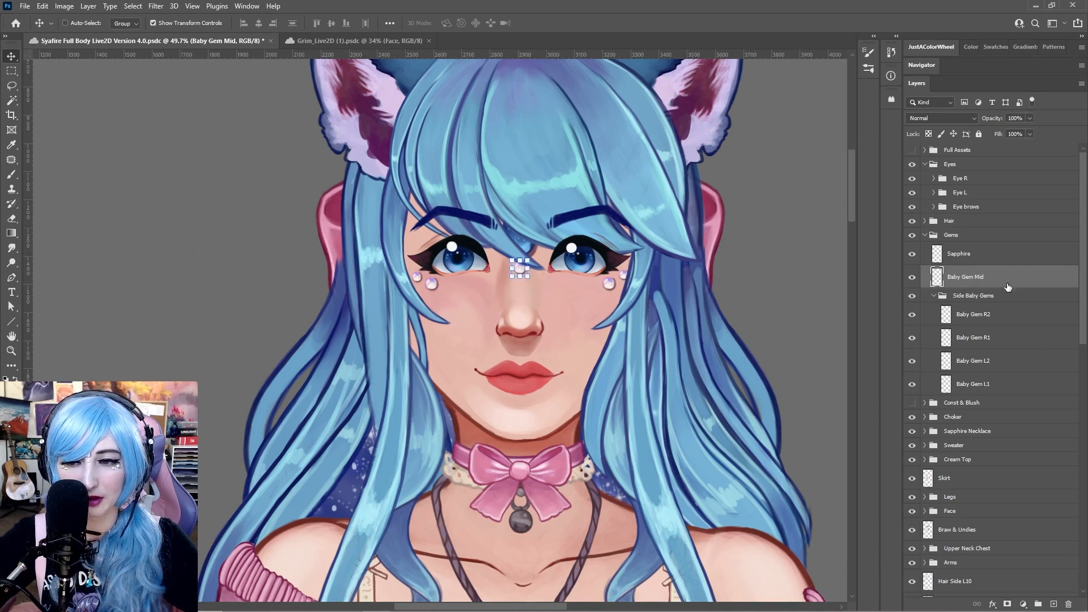
Select and collapse the Gems group
click(974, 244)
click(924, 234)
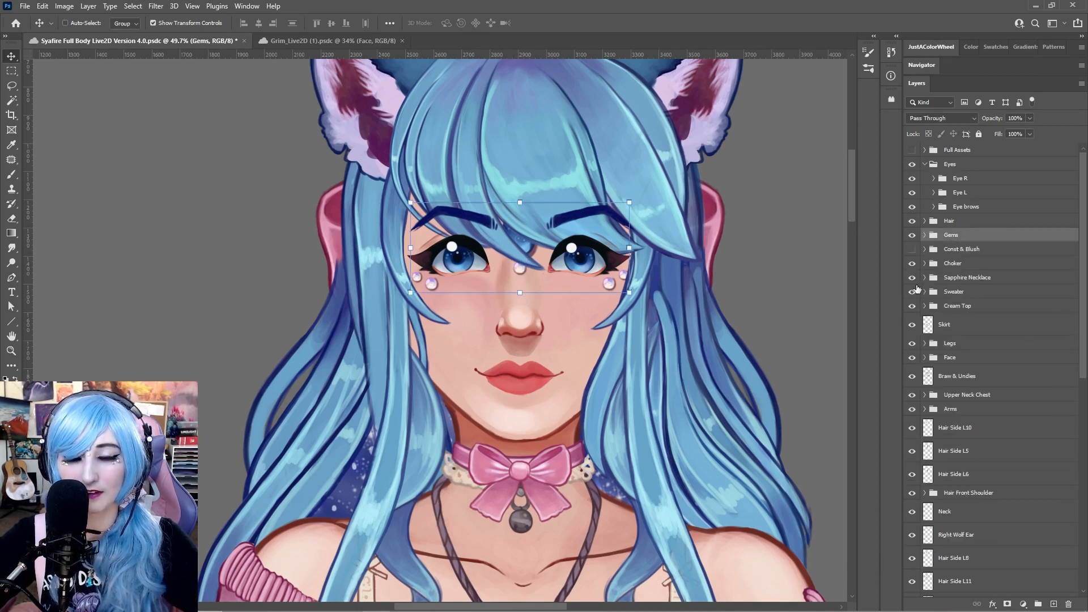